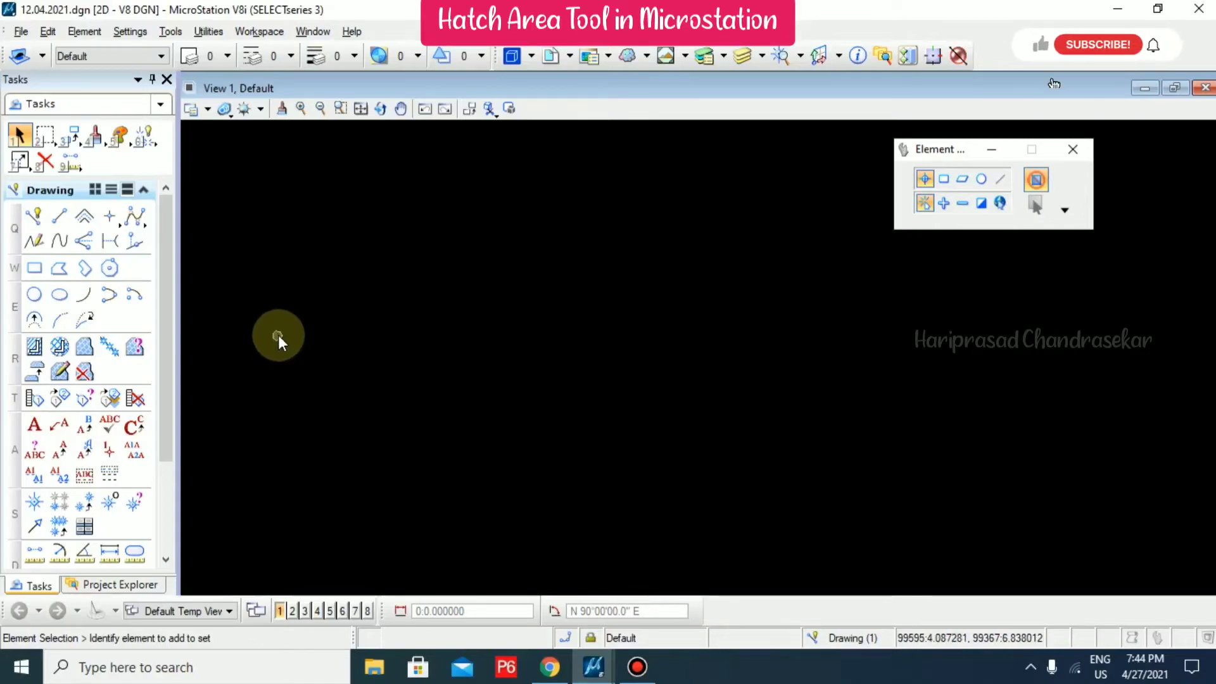
# Place a square block left of centre on the empty drawing.
pyautogui.click(34, 268)
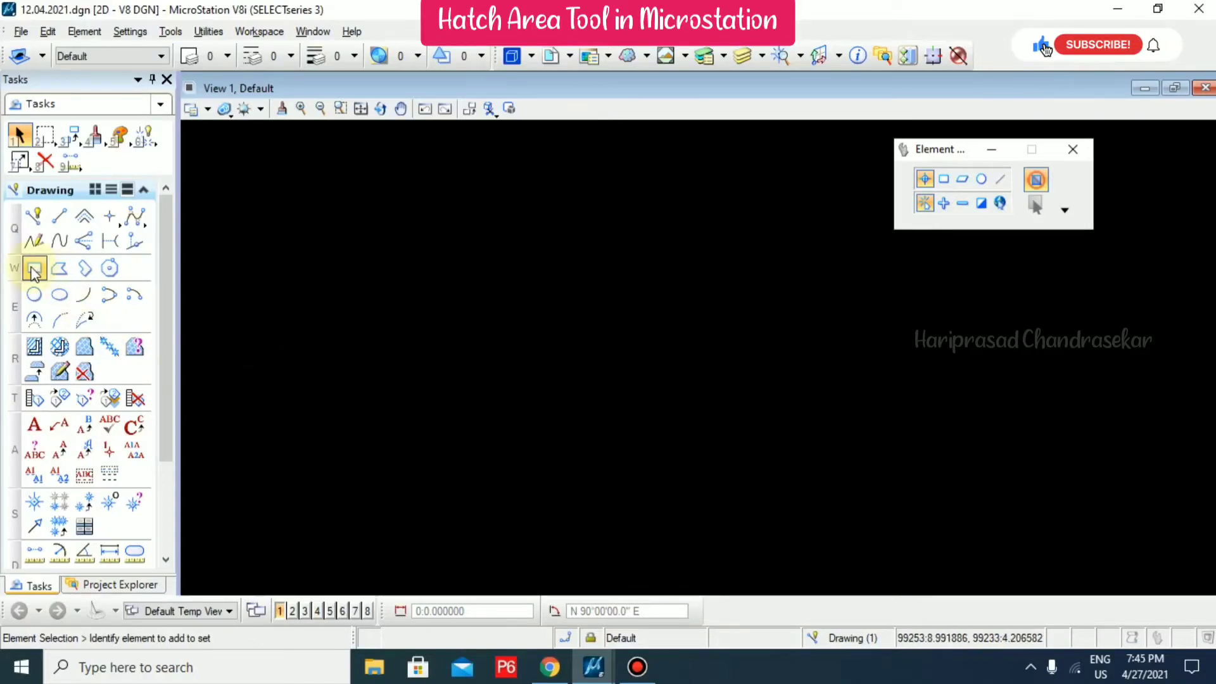
pyautogui.click(316, 270)
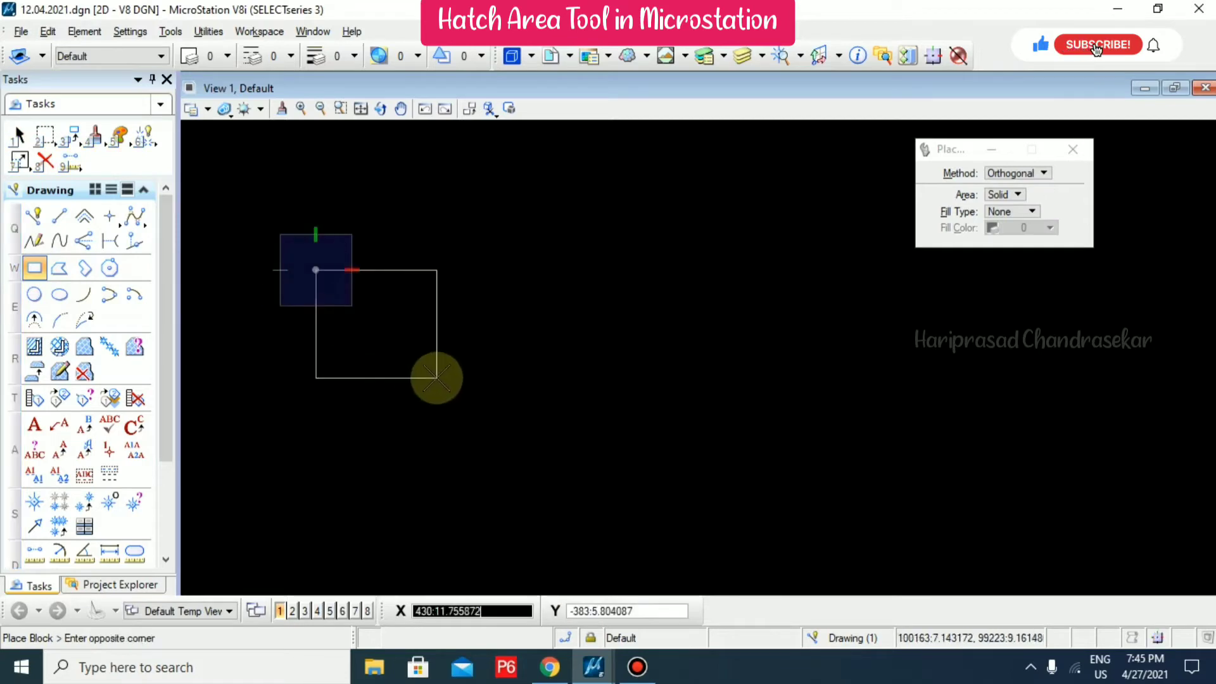
pyautogui.click(418, 360)
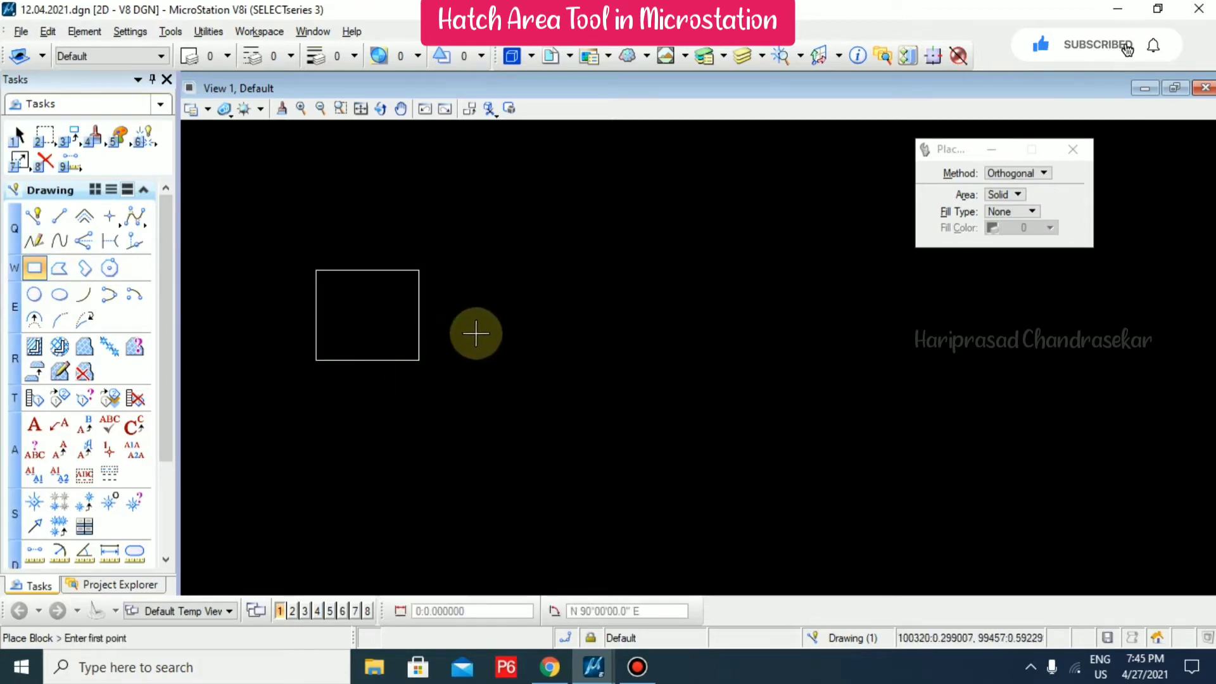
pyautogui.press('Escape')
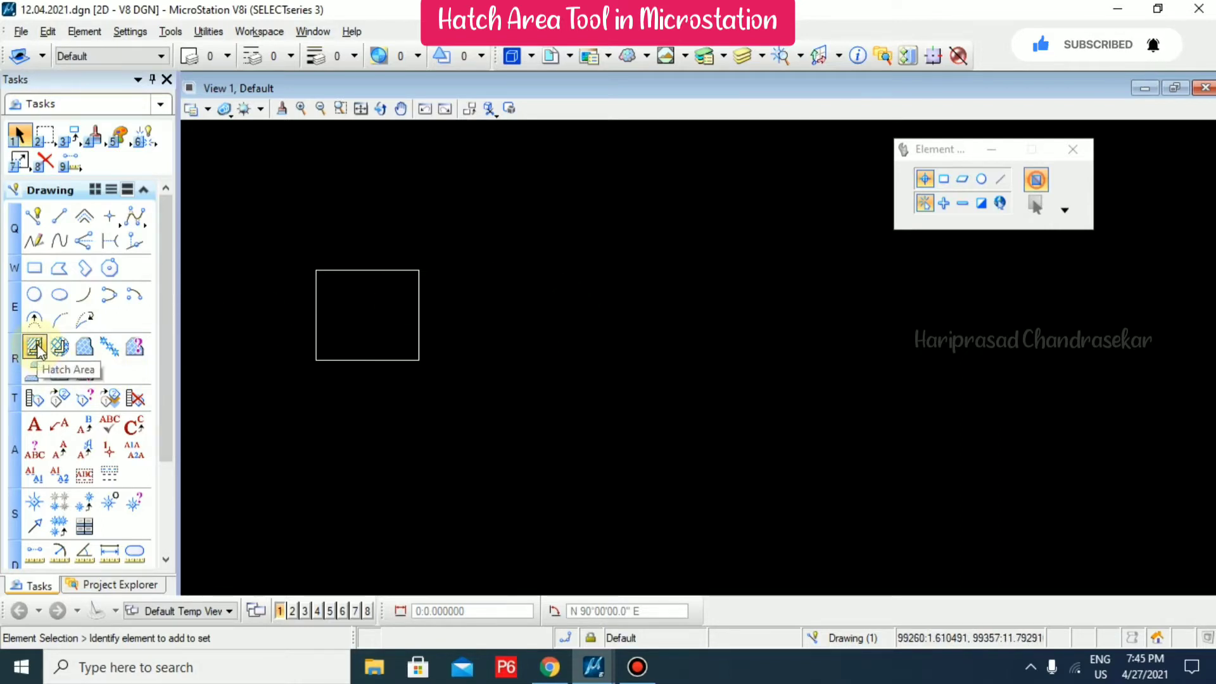
# Hatch the rectangle with 45° diagonal lines at spacing 12.
pyautogui.click(36, 349)
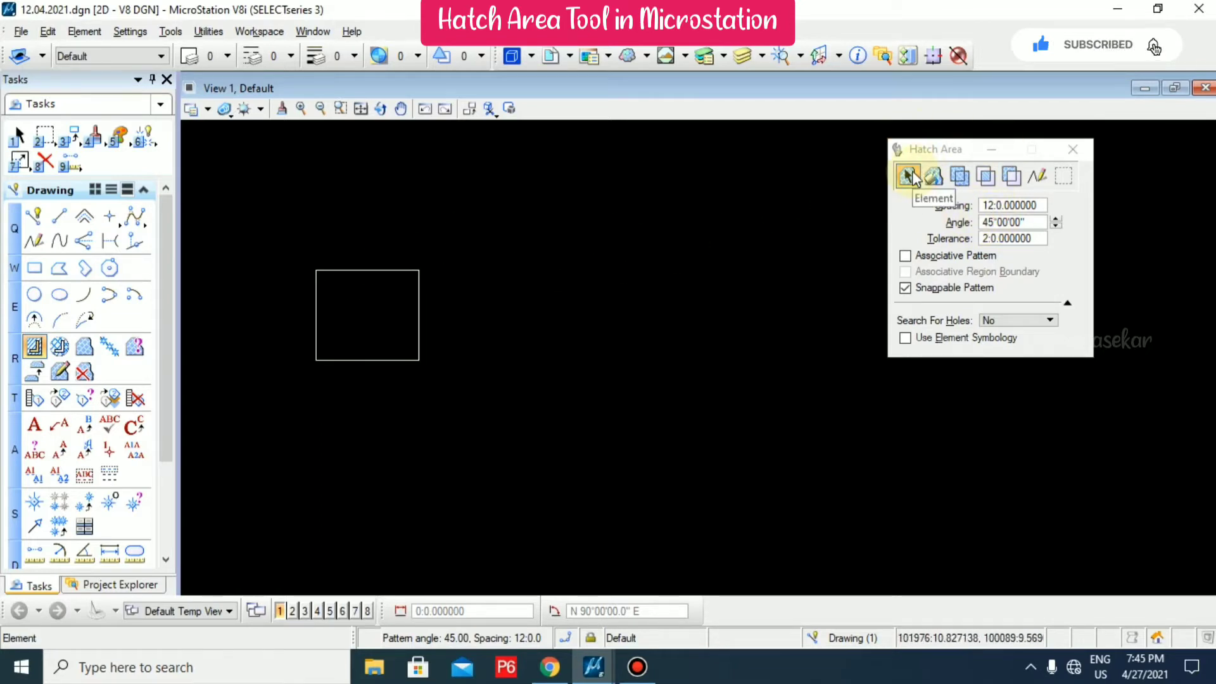
pyautogui.click(393, 272)
pyautogui.click(482, 290)
pyautogui.scroll(5, 370, 295)
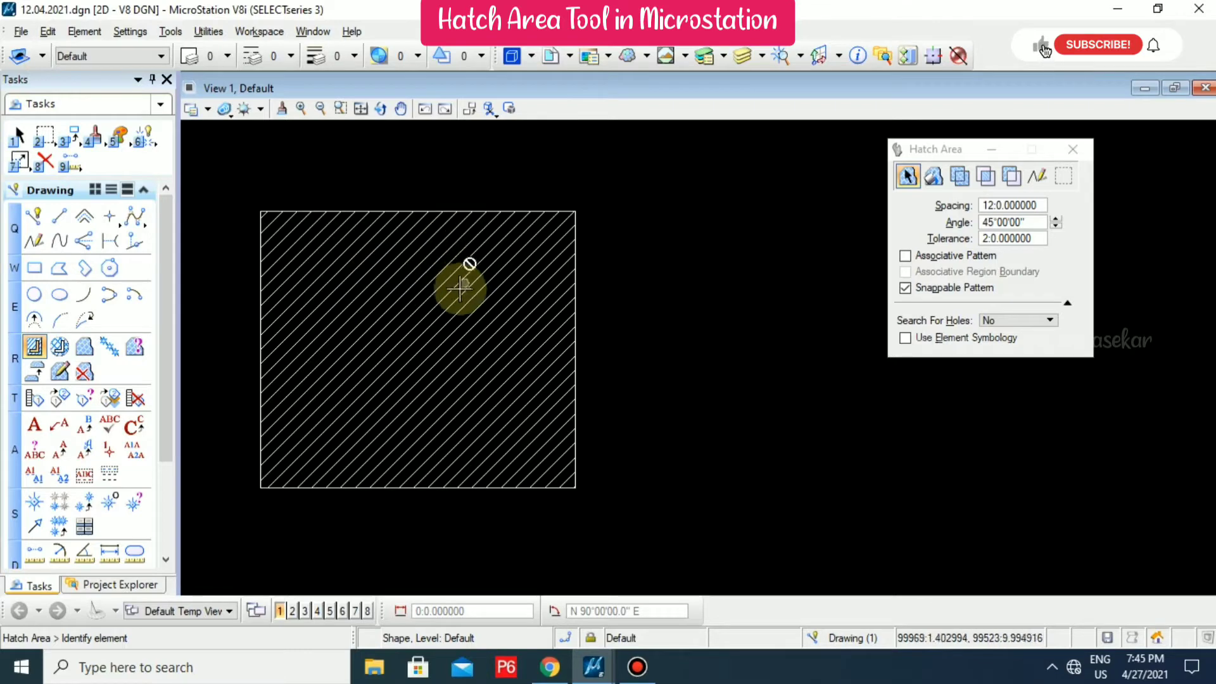
pyautogui.click(34, 267)
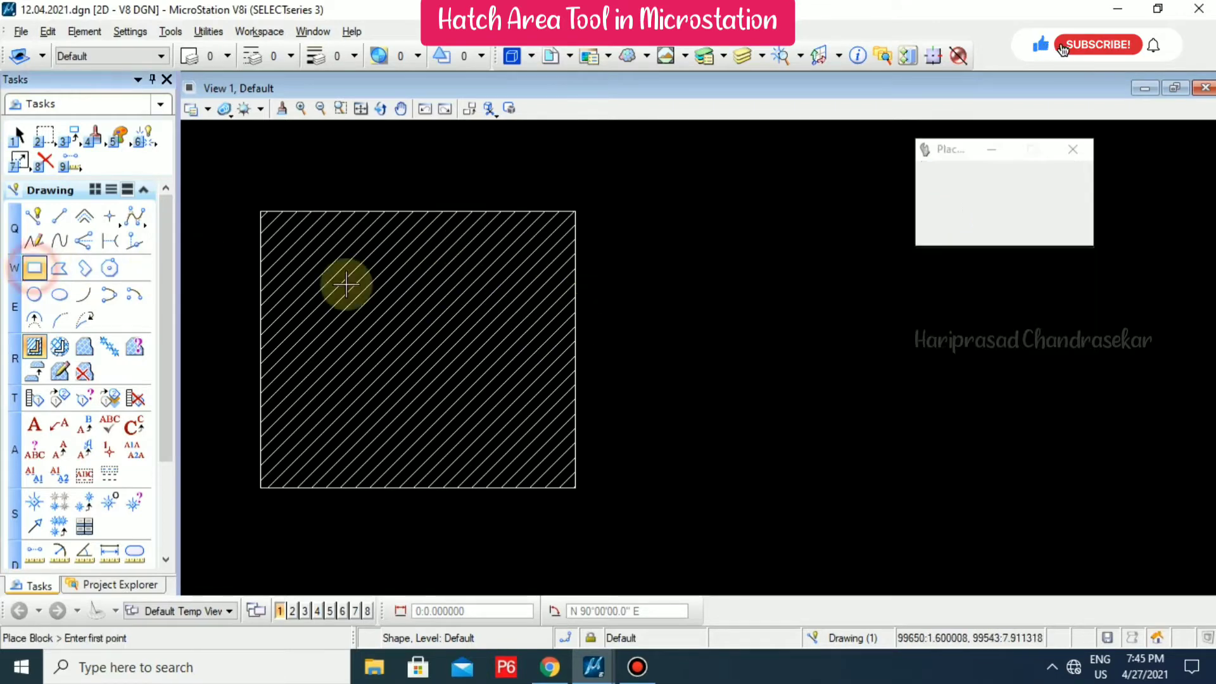
# Place a second, larger square beside the first one.
pyautogui.click(640, 221)
pyautogui.click(883, 483)
pyautogui.moveTo(814, 348); pyautogui.dragTo(703, 361, button='middle')
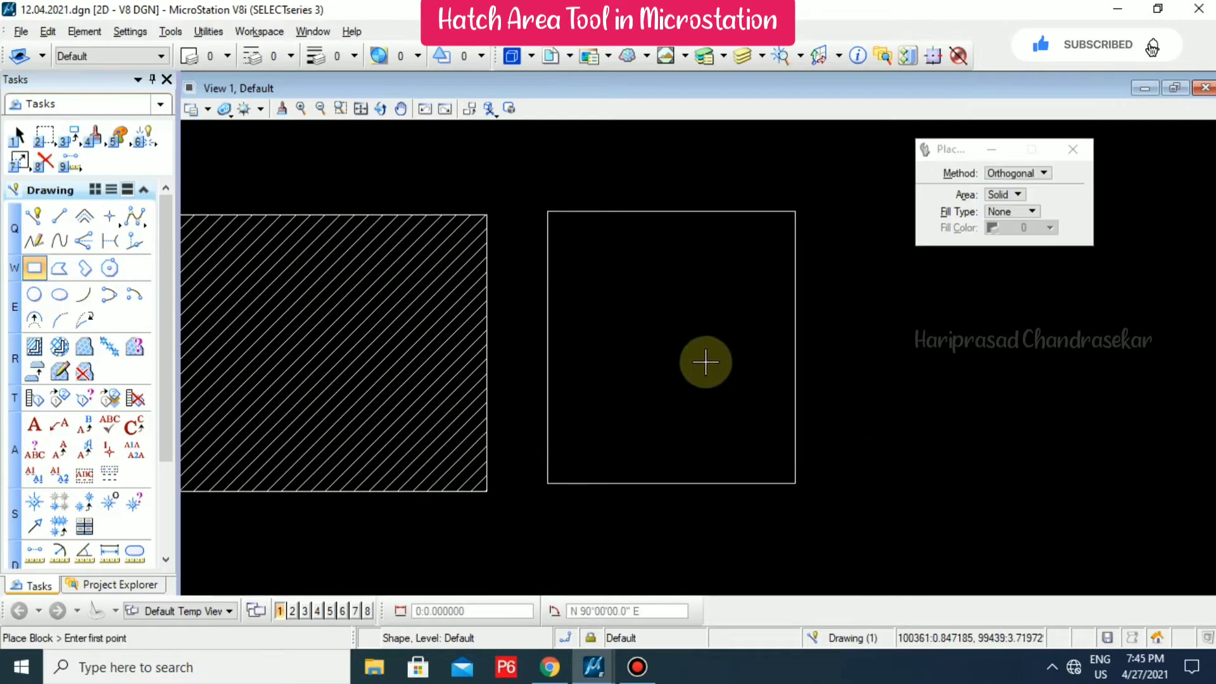
# Fill the second square with horizontal 0° hatch lines at spacing 20.
pyautogui.click(34, 347)
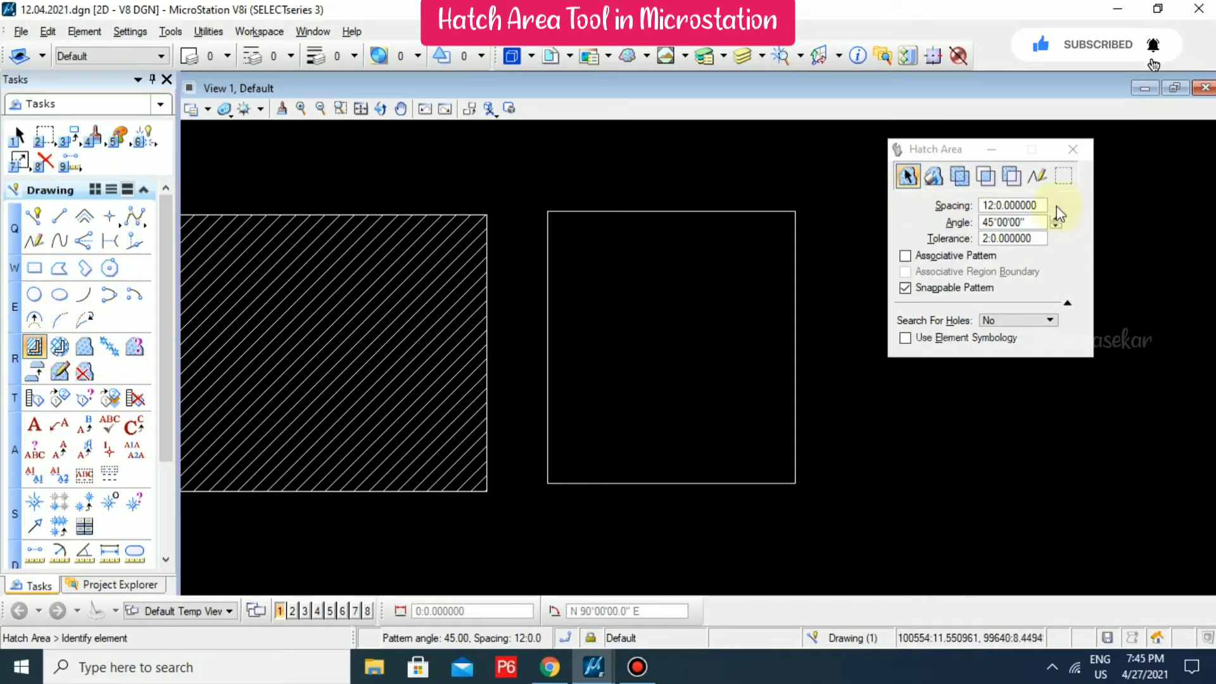
pyautogui.moveTo(1045, 205); pyautogui.dragTo(986, 205)
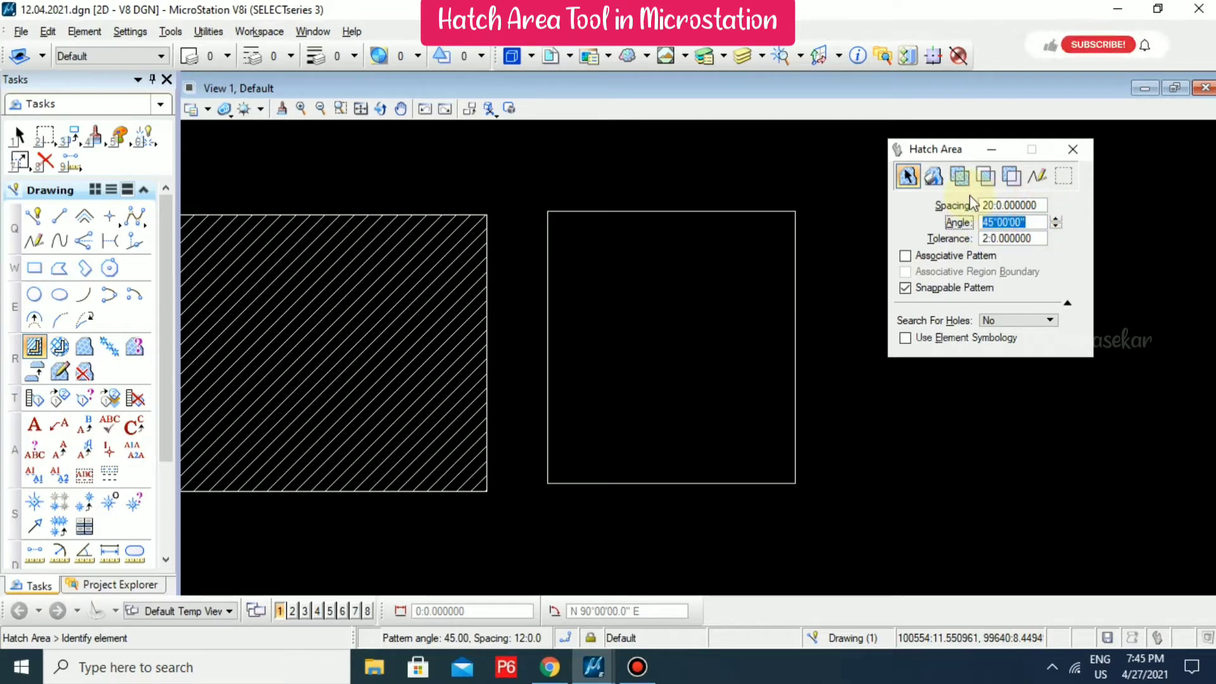
pyautogui.click(662, 214)
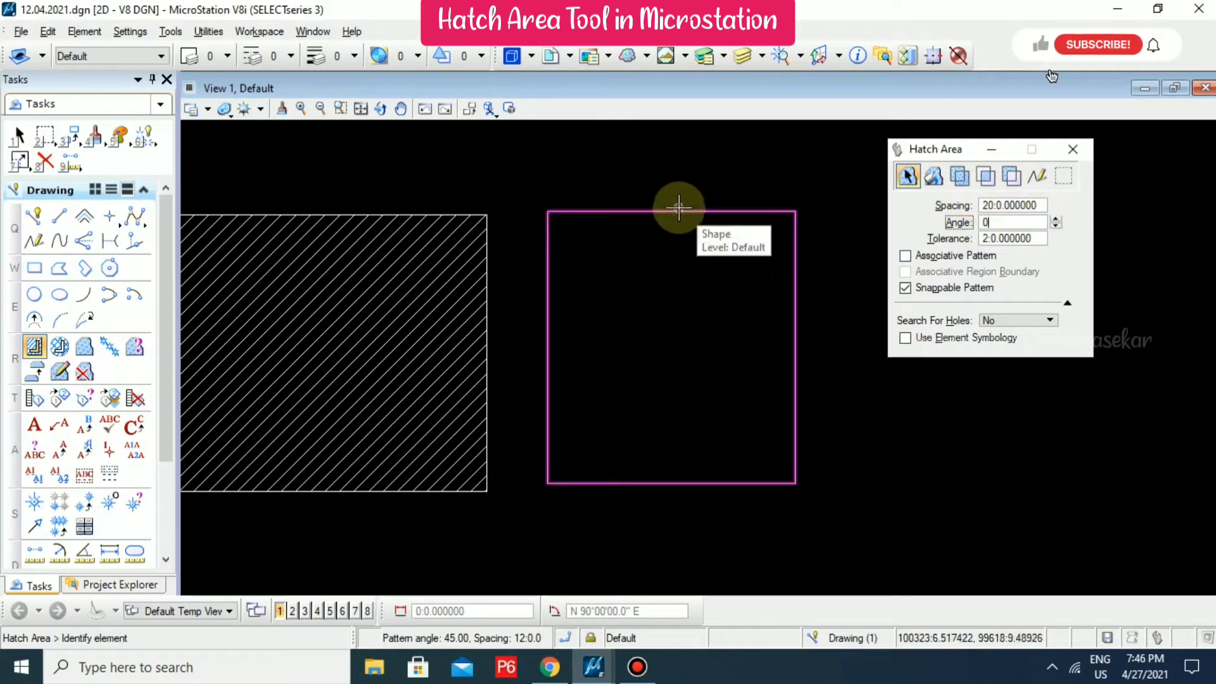
pyautogui.click(678, 211)
pyautogui.click(846, 258)
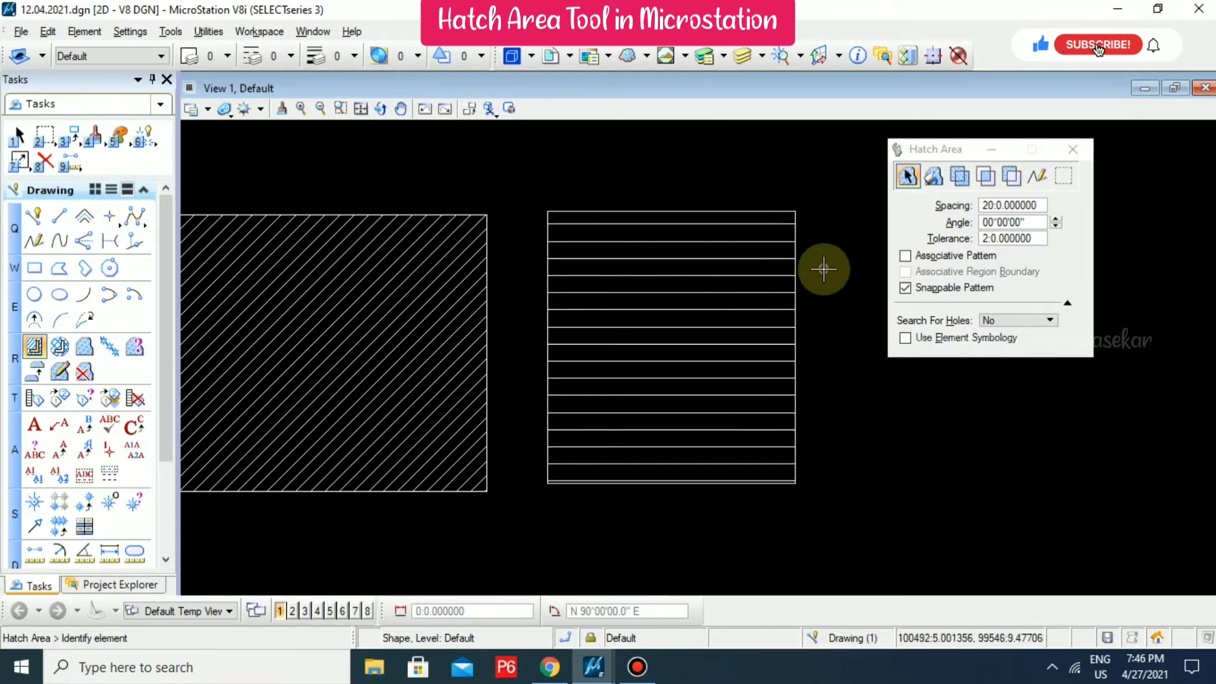
pyautogui.moveTo(787, 277)
pyautogui.mouseDown(button='middle')
pyautogui.moveTo(732, 283)
pyautogui.moveTo(749, 260)
pyautogui.mouseUp(button='middle')
pyautogui.scroll(2, 800, 288)
pyautogui.scroll(-4, 727, 304)
pyautogui.moveTo(727, 304); pyautogui.dragTo(697, 304, button='middle')
pyautogui.scroll(2, 652, 226)
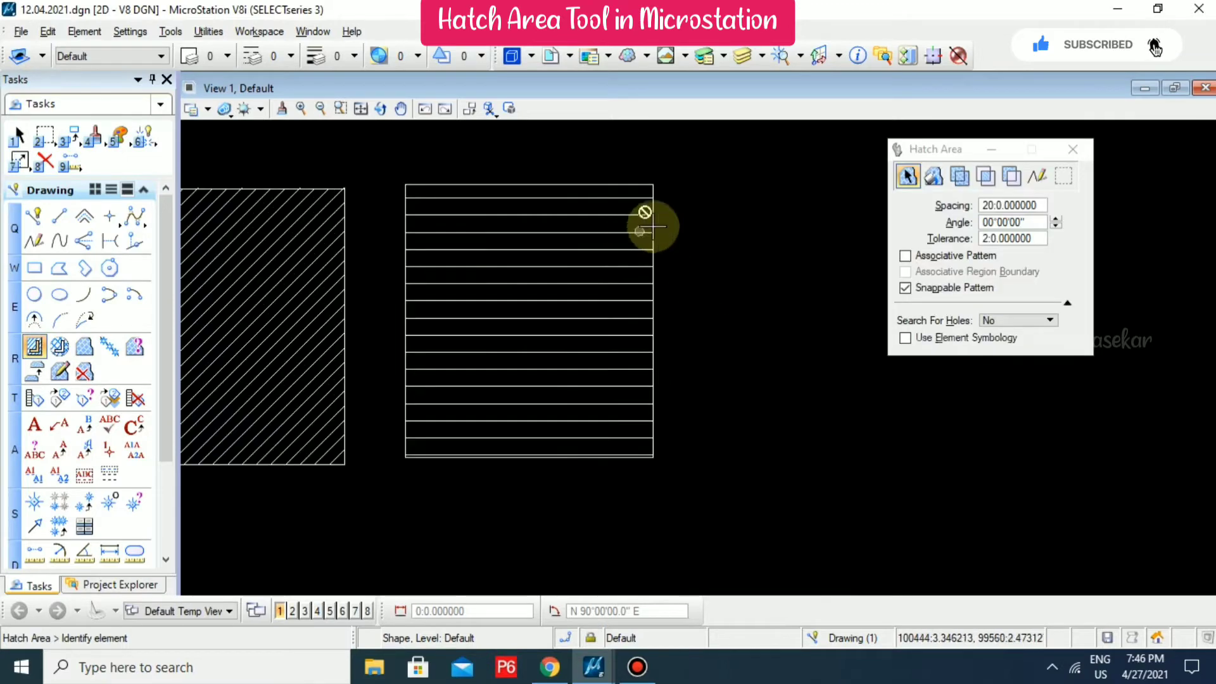
# Draw lines from the hatched square's right edge going right, down, then back to the edge.
pyautogui.click(764, 229)
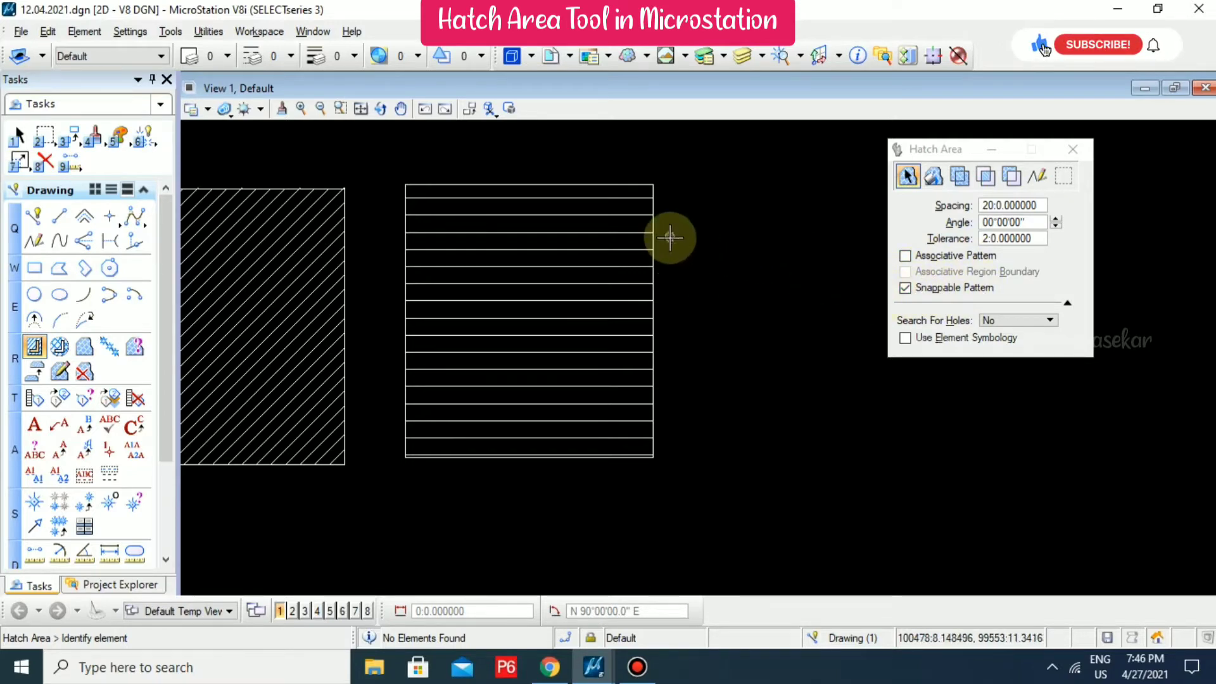
pyautogui.click(61, 217)
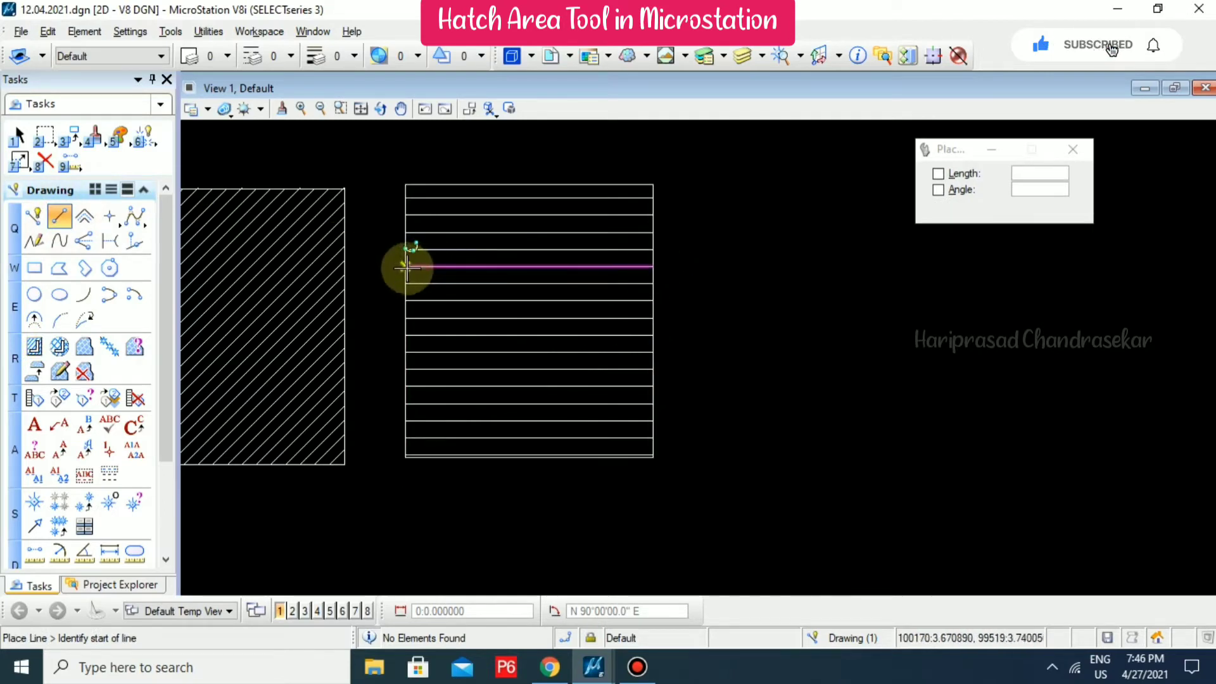
pyautogui.click(653, 266)
pyautogui.click(727, 266)
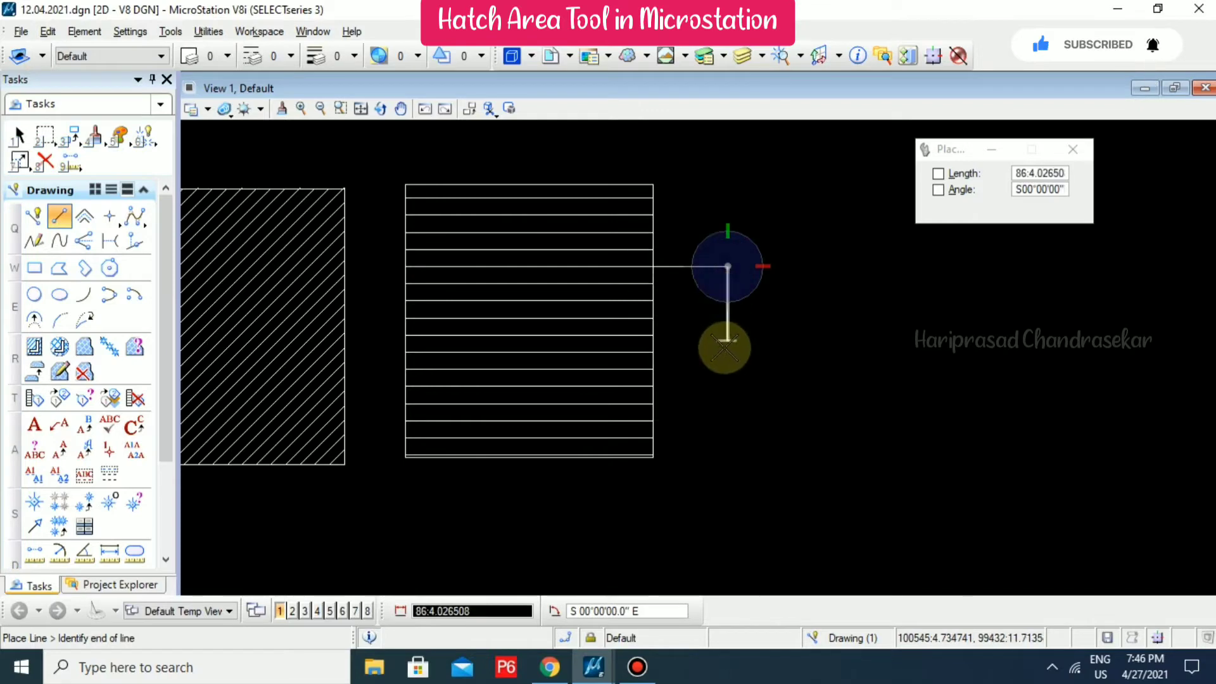
pyautogui.click(727, 340)
pyautogui.scroll(3, 659, 333)
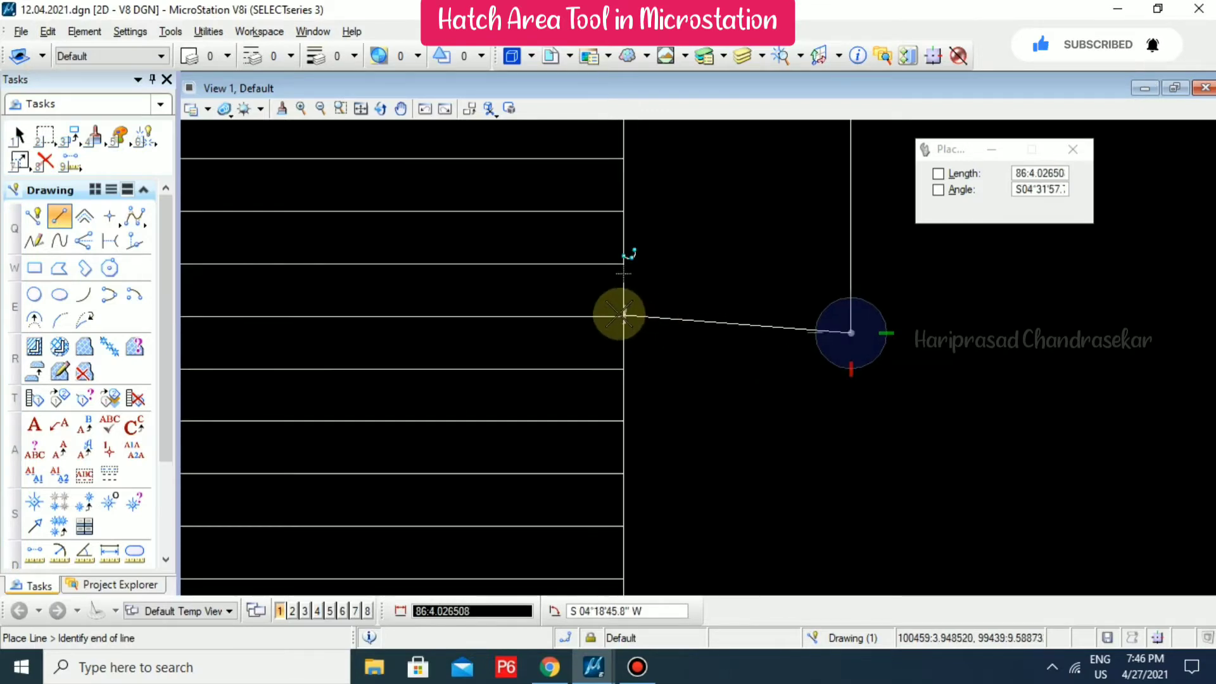
pyautogui.scroll(7, 624, 253)
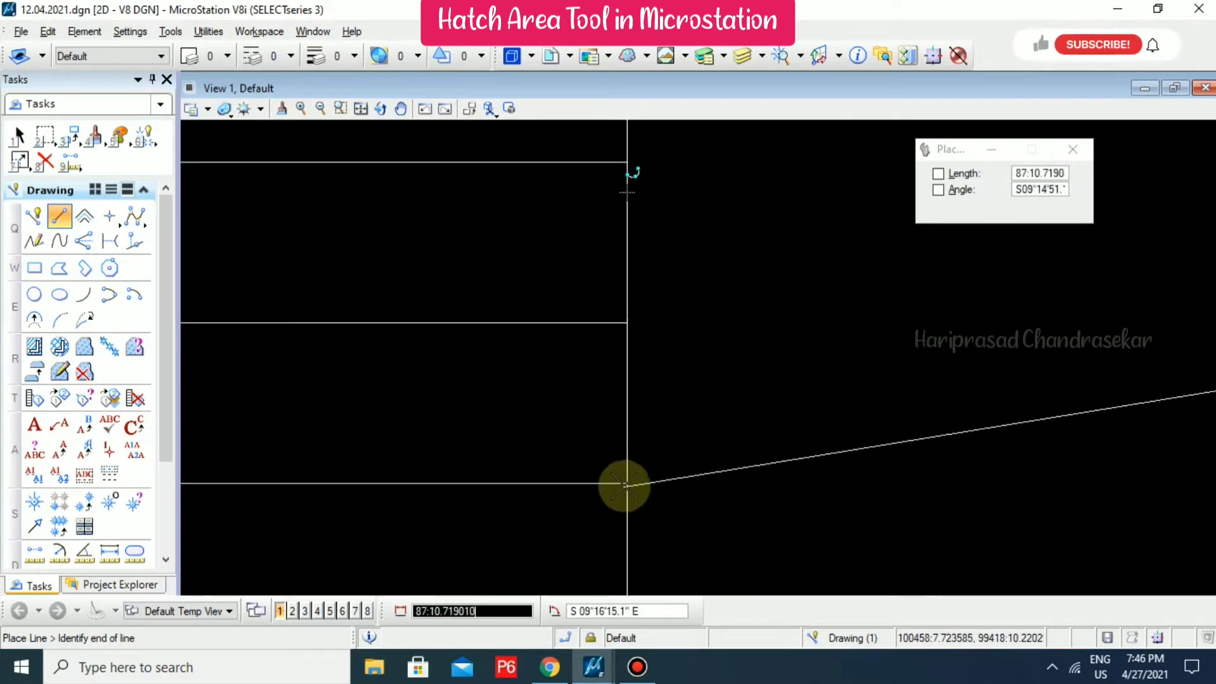
pyautogui.scroll(2, 624, 483)
pyautogui.click(614, 438)
pyautogui.scroll(-5, 728, 380)
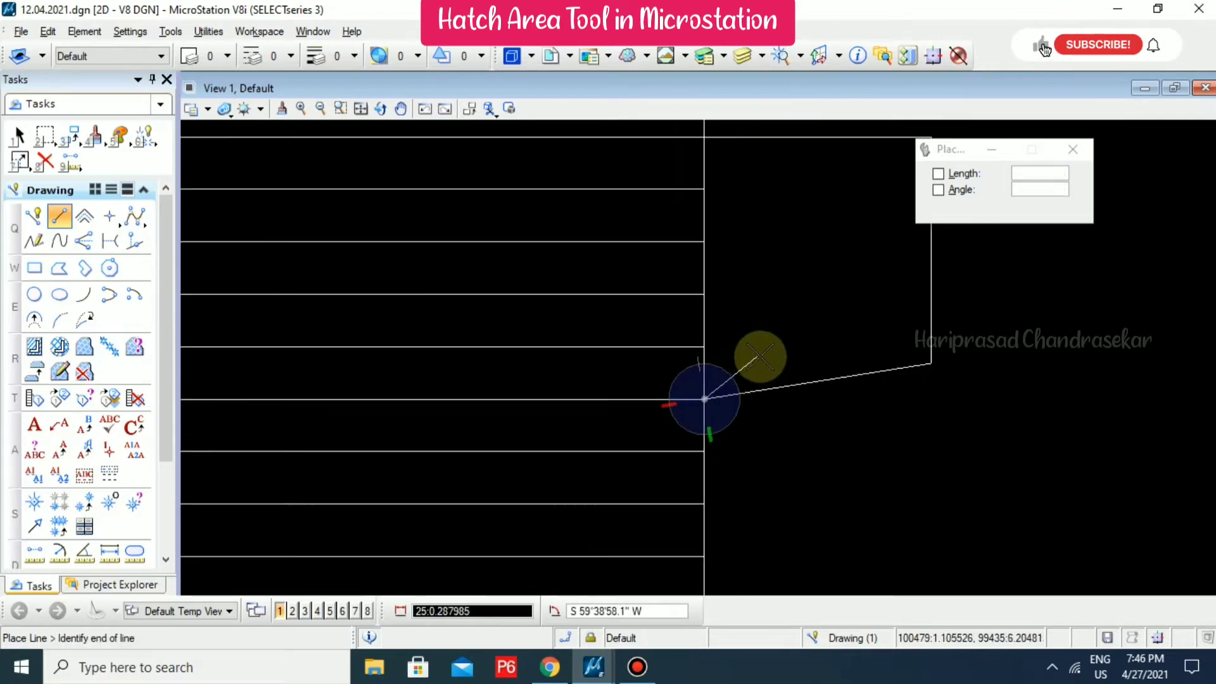
pyautogui.press('Escape')
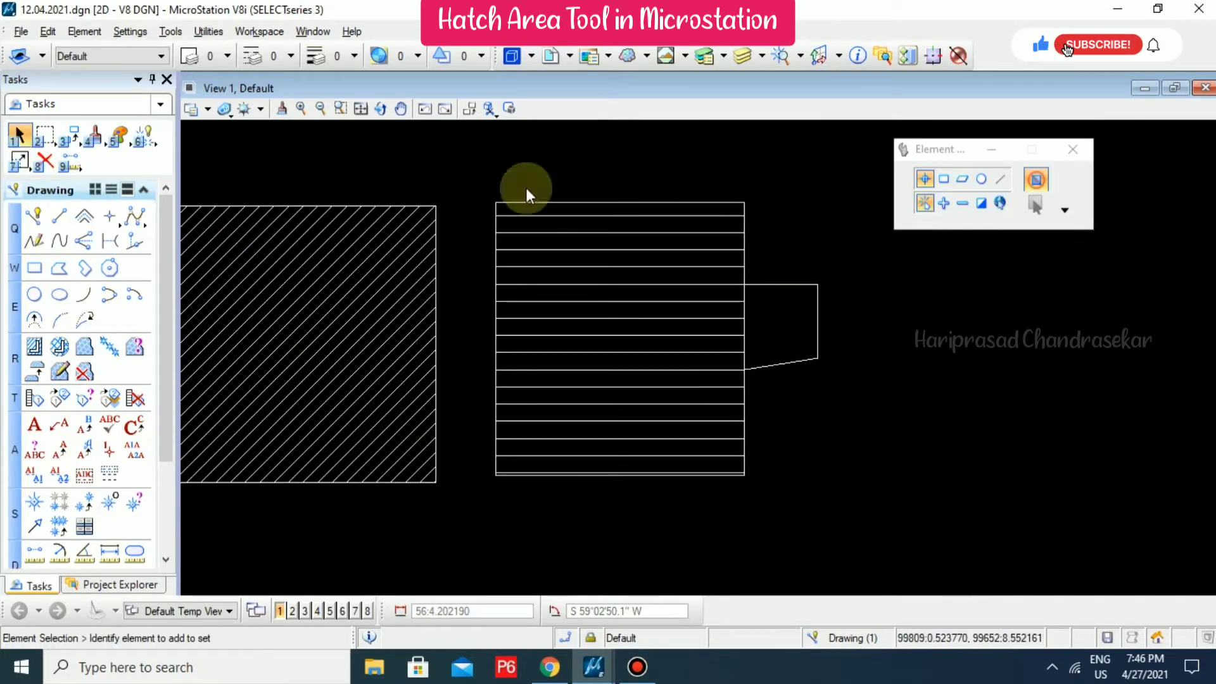
pyautogui.scroll(-4, 548, 236)
pyautogui.scroll(2, 722, 211)
# Place a third square to the right of the hatched squares.
pyautogui.click(35, 267)
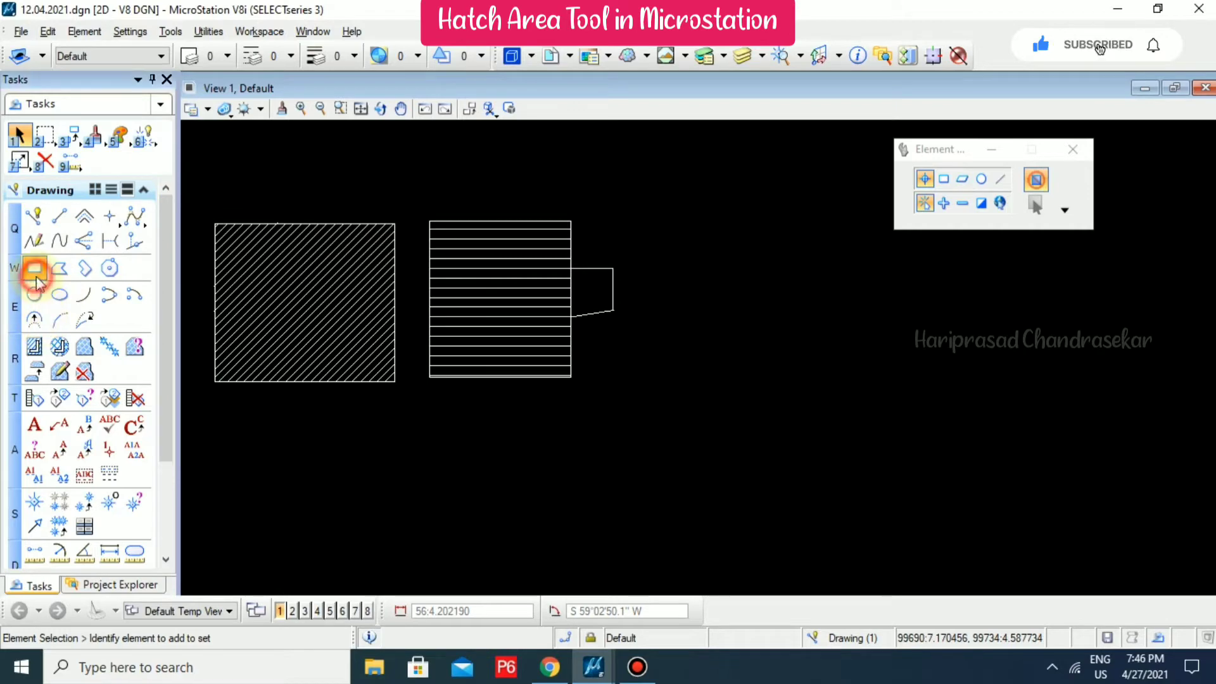
pyautogui.click(659, 251)
pyautogui.click(809, 391)
pyautogui.press('Escape')
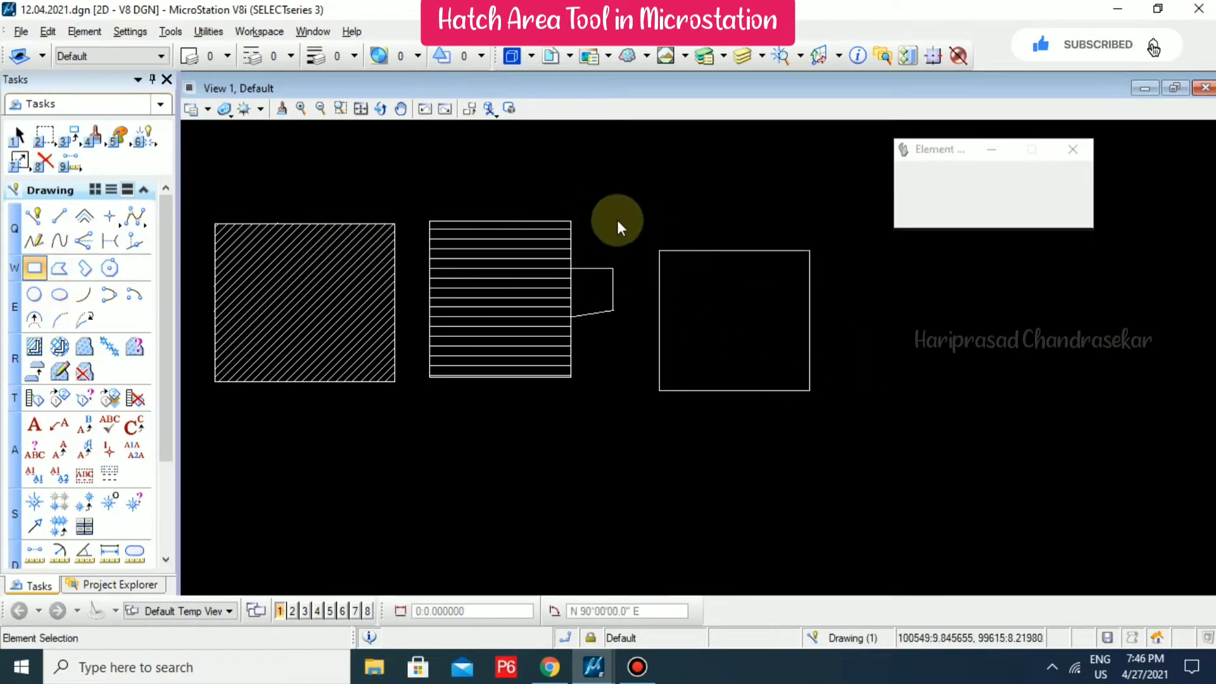
pyautogui.click(546, 250)
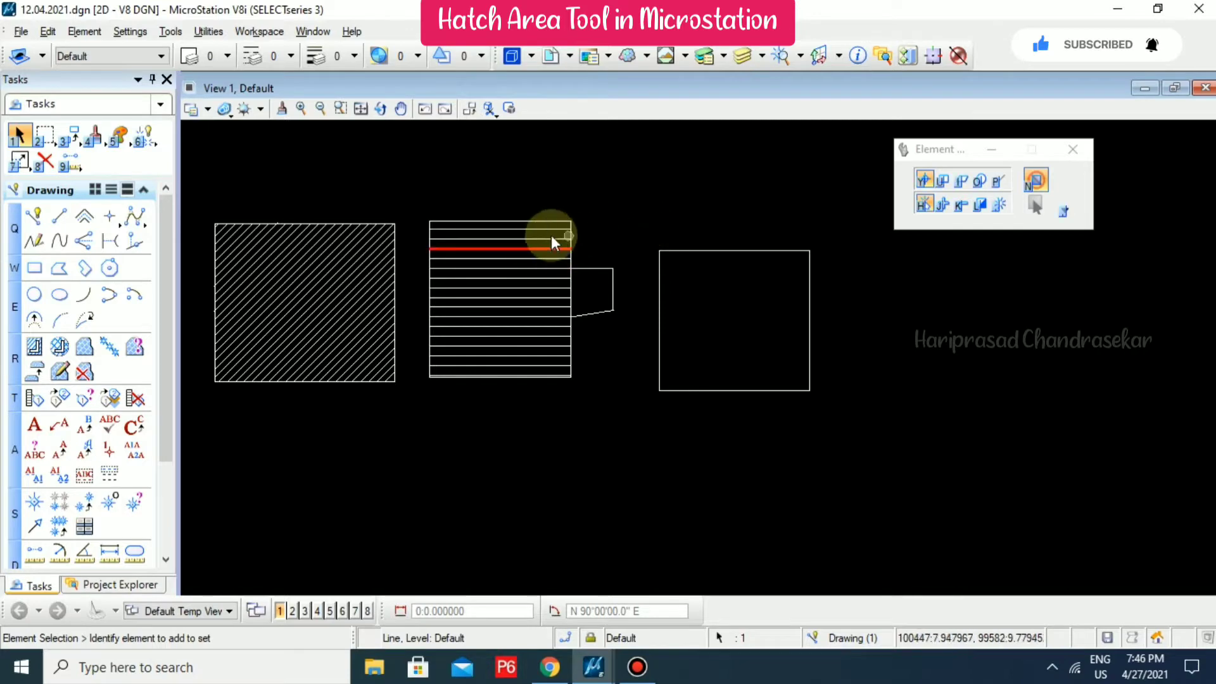
pyautogui.click(584, 196)
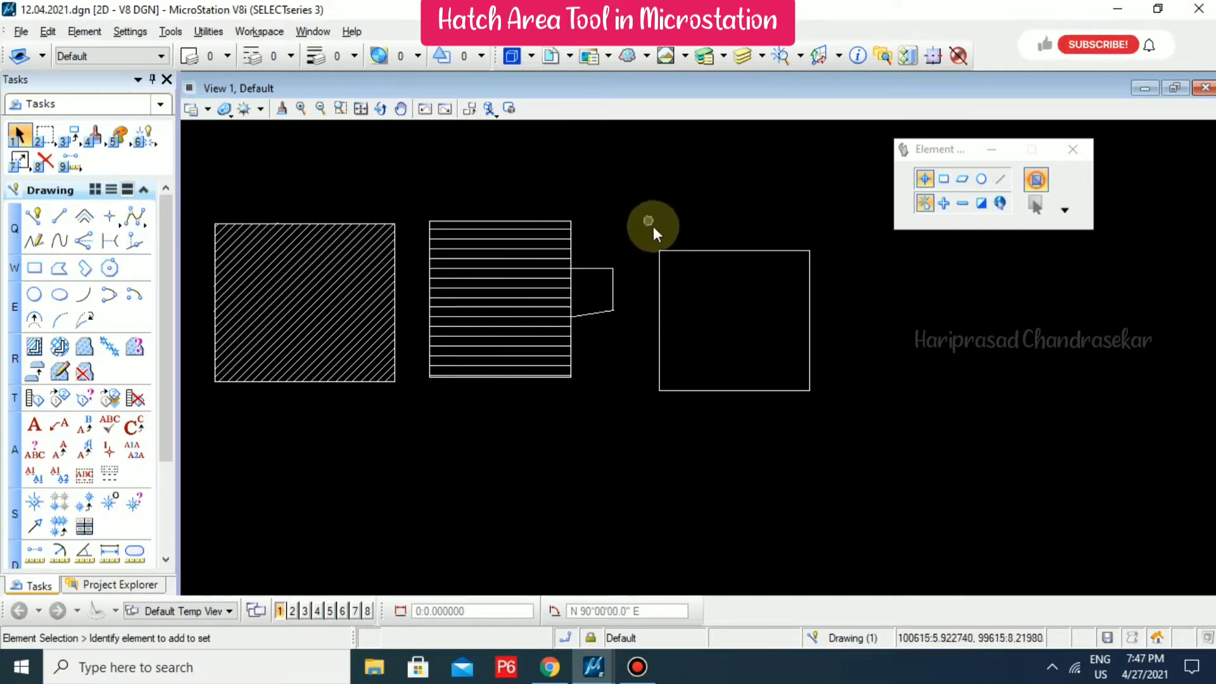
# Hatch the third square with an associative Flood pattern at 45° and spacing 10.
pyautogui.click(34, 347)
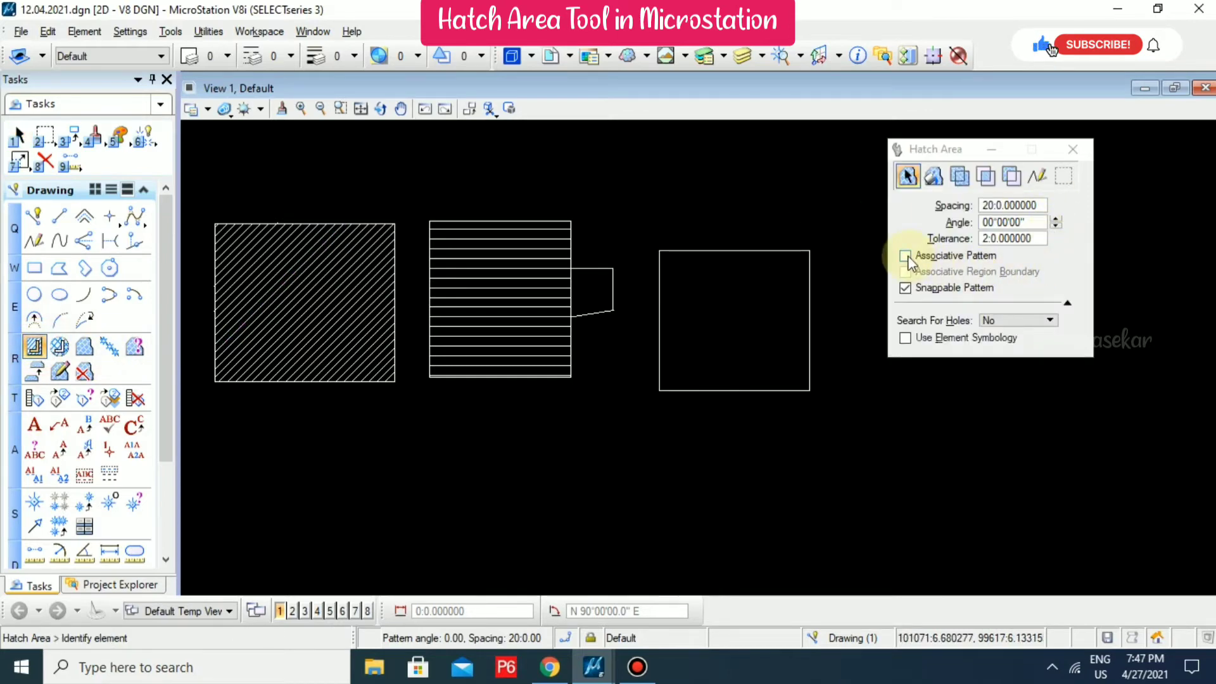
pyautogui.click(906, 256)
pyautogui.click(933, 176)
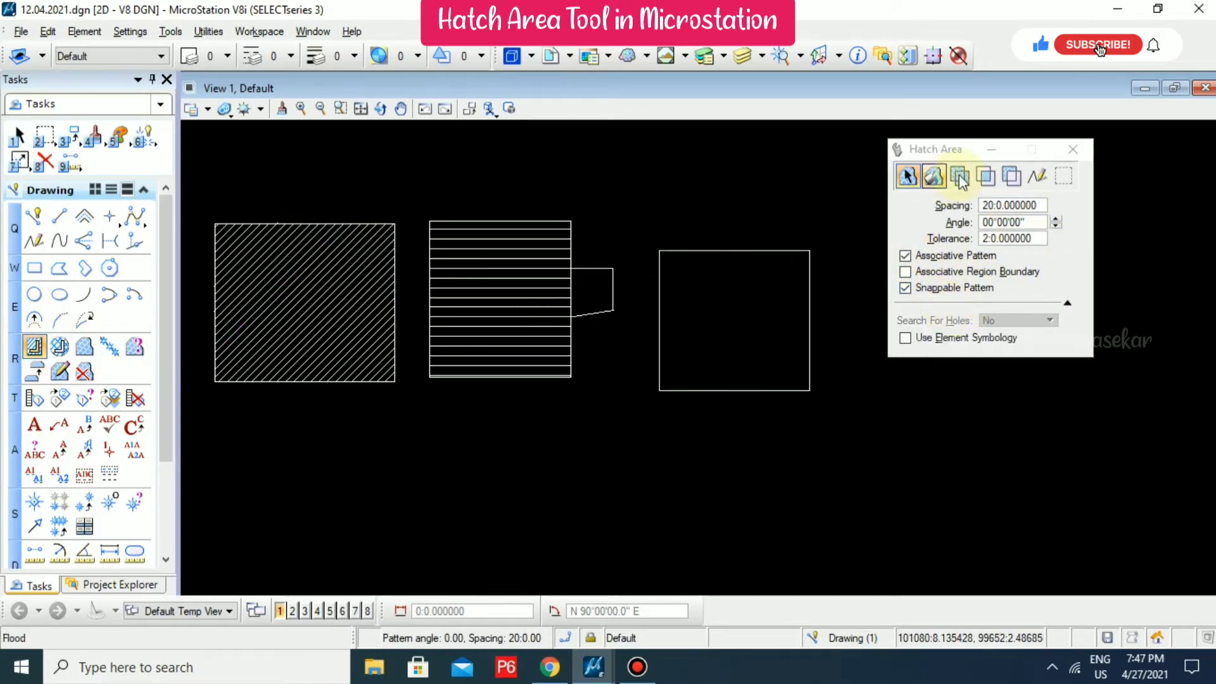
pyautogui.click(1039, 206)
pyautogui.write('10')
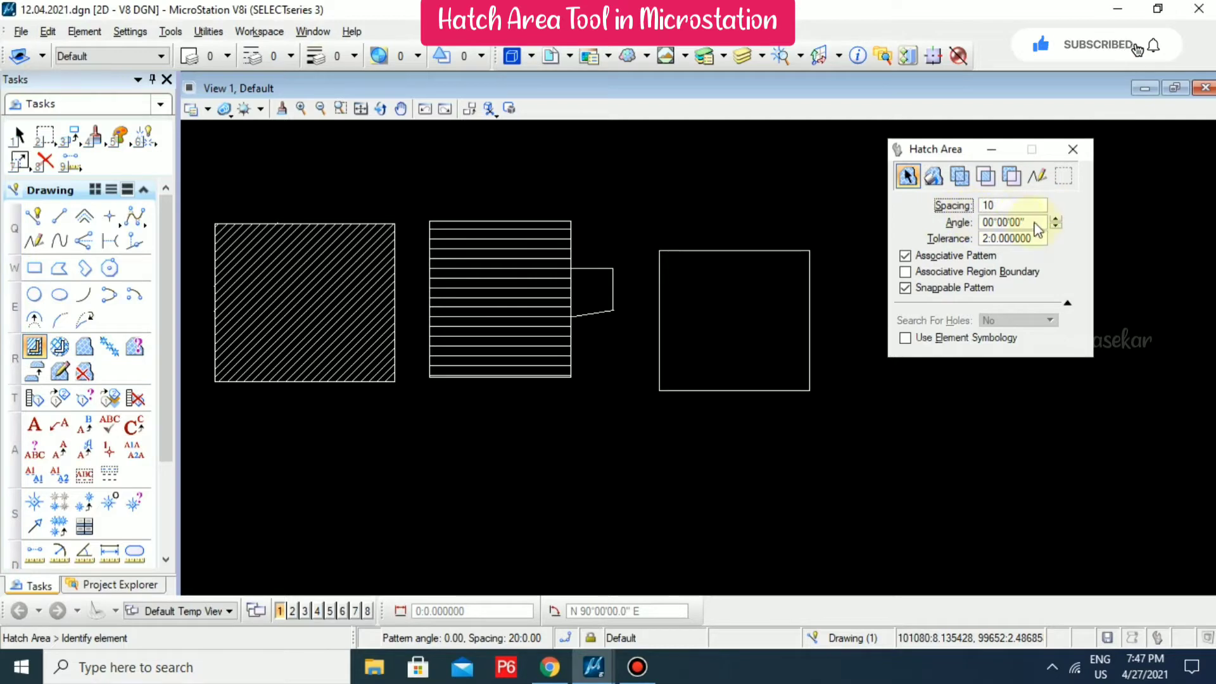
pyautogui.click(773, 250)
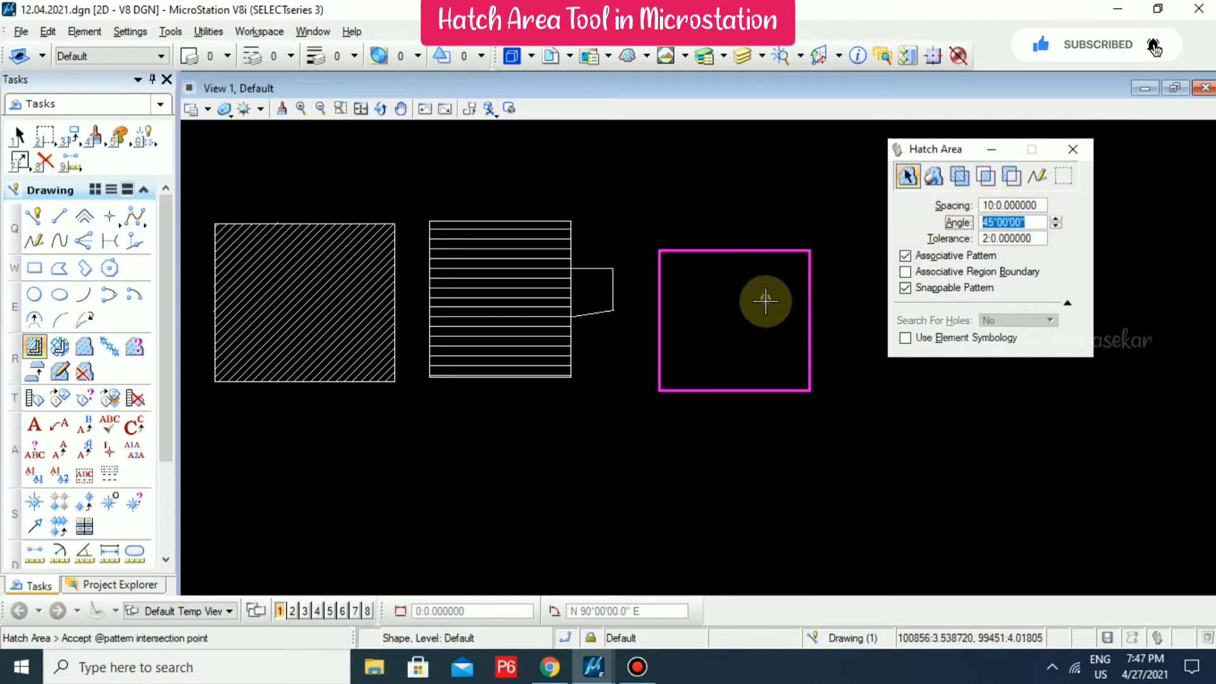
pyautogui.click(768, 272)
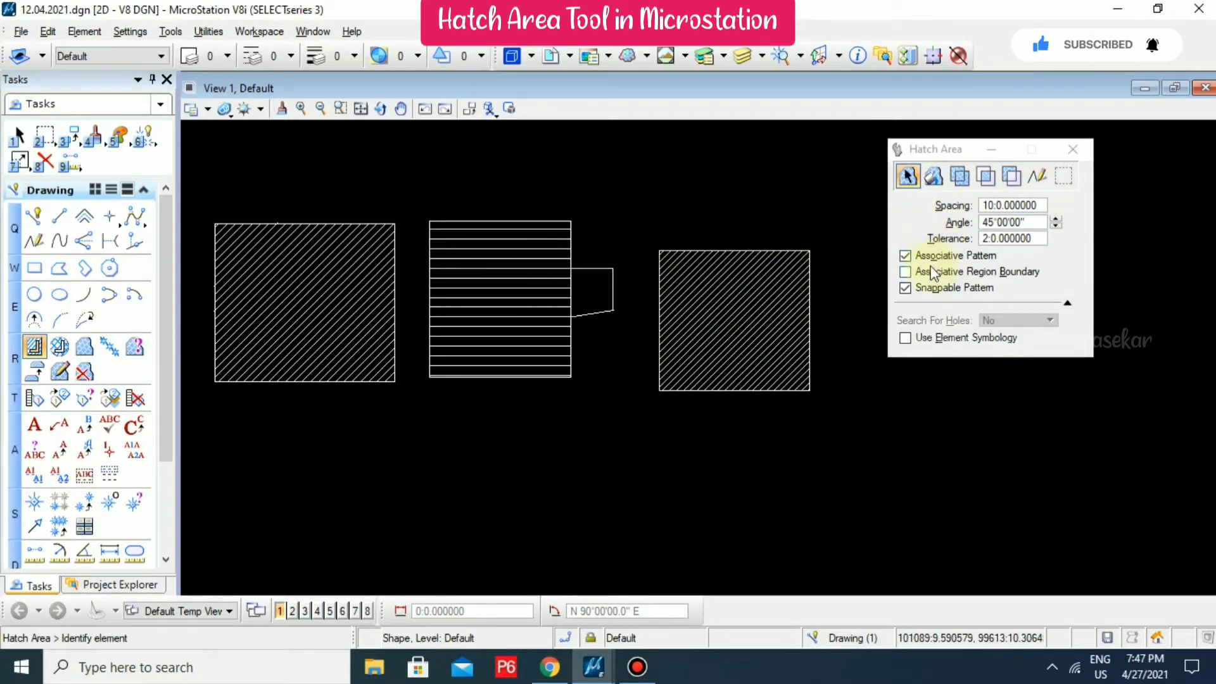
pyautogui.press('Escape')
pyautogui.scroll(3, 786, 249)
pyautogui.moveTo(786, 251)
pyautogui.mouseDown()
pyautogui.moveTo(765, 260)
pyautogui.moveTo(723, 143)
pyautogui.moveTo(754, 241)
pyautogui.moveTo(879, 340)
pyautogui.mouseUp()
pyautogui.scroll(-3, 754, 241)
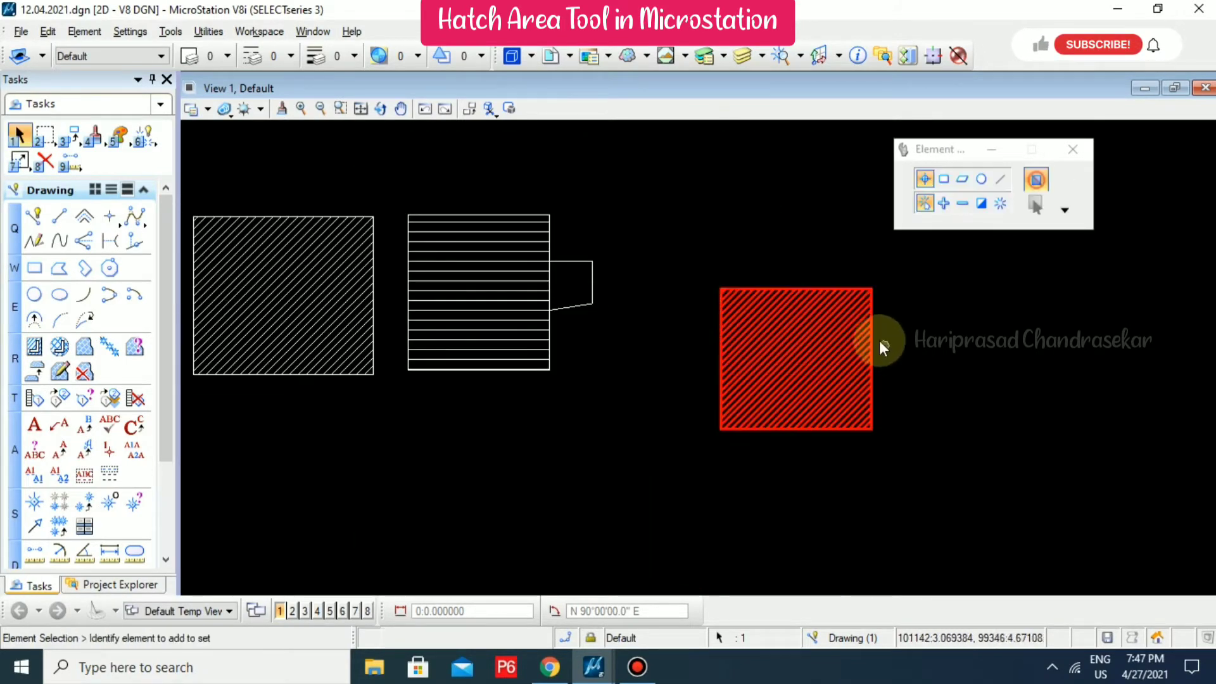
pyautogui.click(739, 234)
pyautogui.scroll(3, 431, 230)
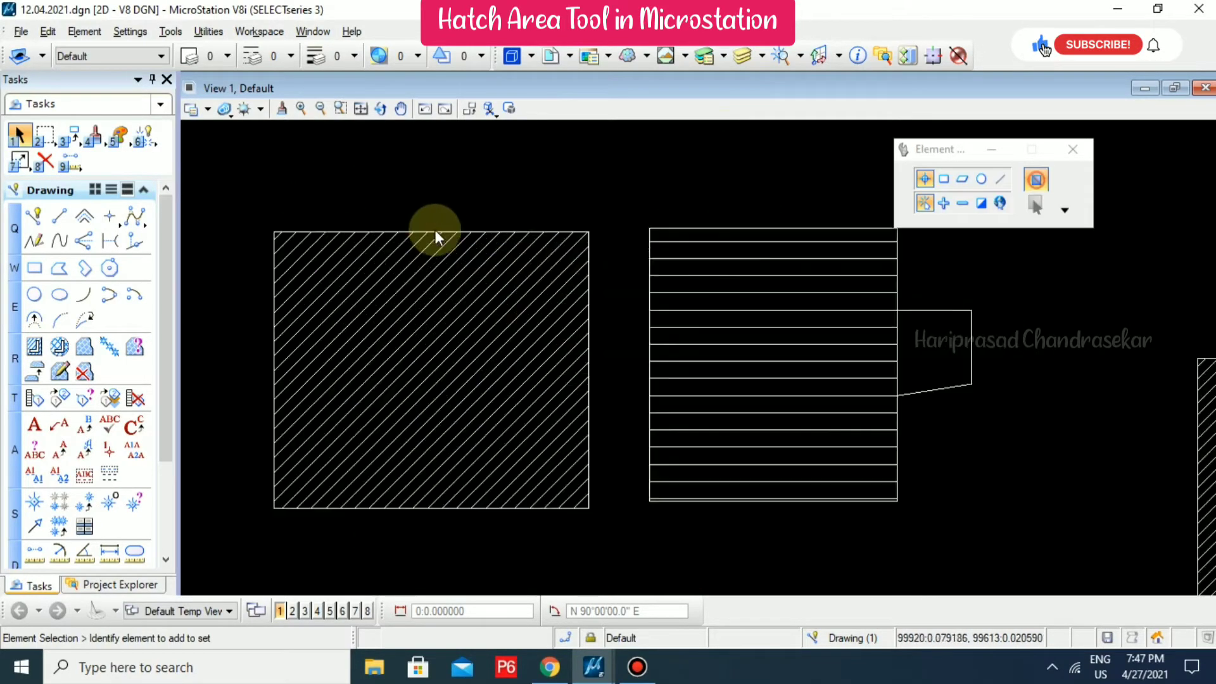
pyautogui.scroll(3, 435, 230)
pyautogui.click(435, 230)
pyautogui.scroll(-3, 659, 177)
pyautogui.scroll(3, 588, 190)
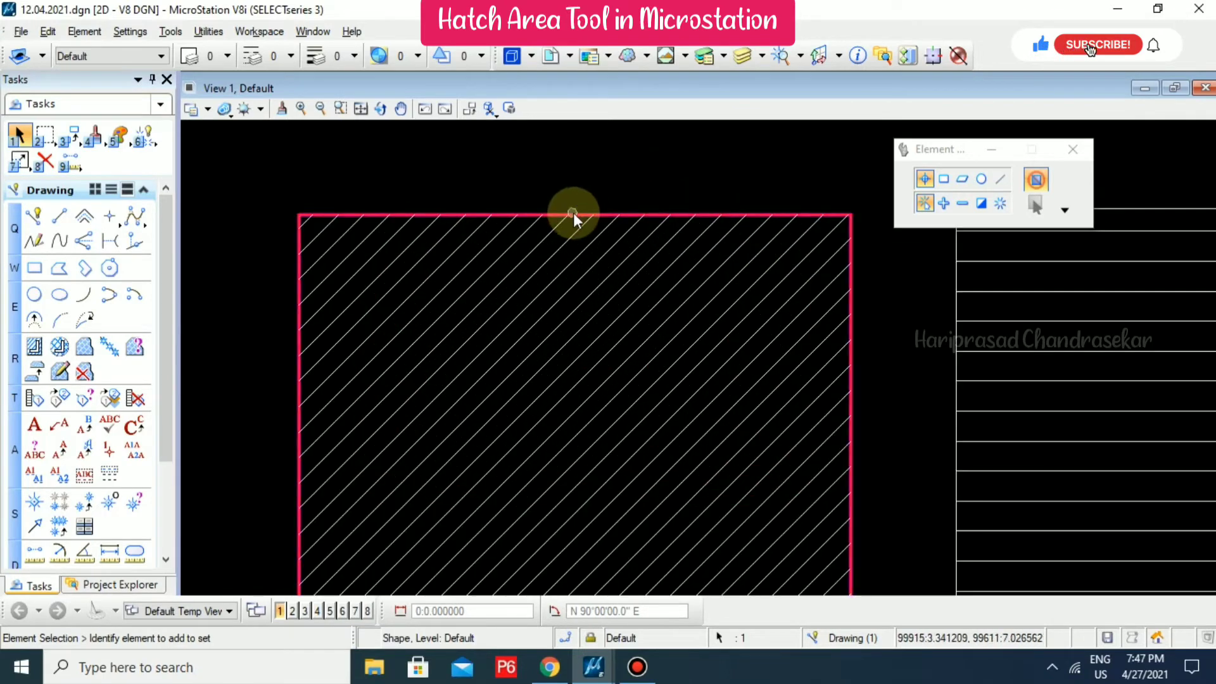
pyautogui.scroll(-4, 573, 213)
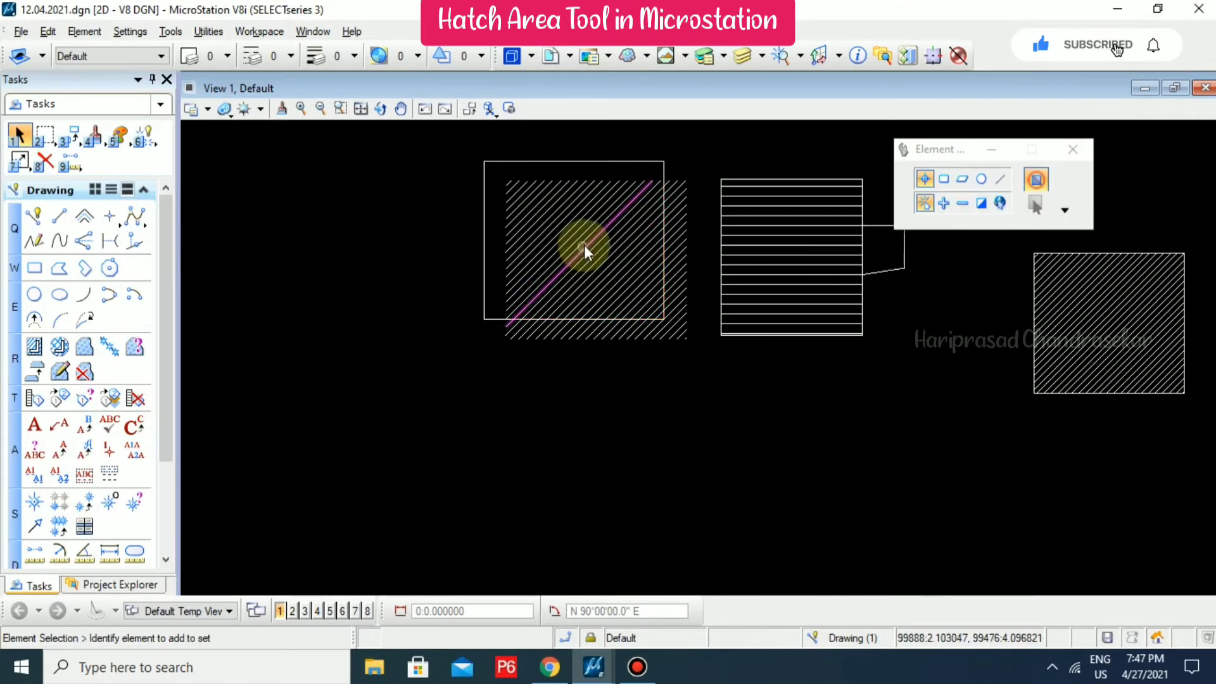
pyautogui.scroll(2, 584, 251)
pyautogui.click(591, 234)
pyautogui.press('Delete')
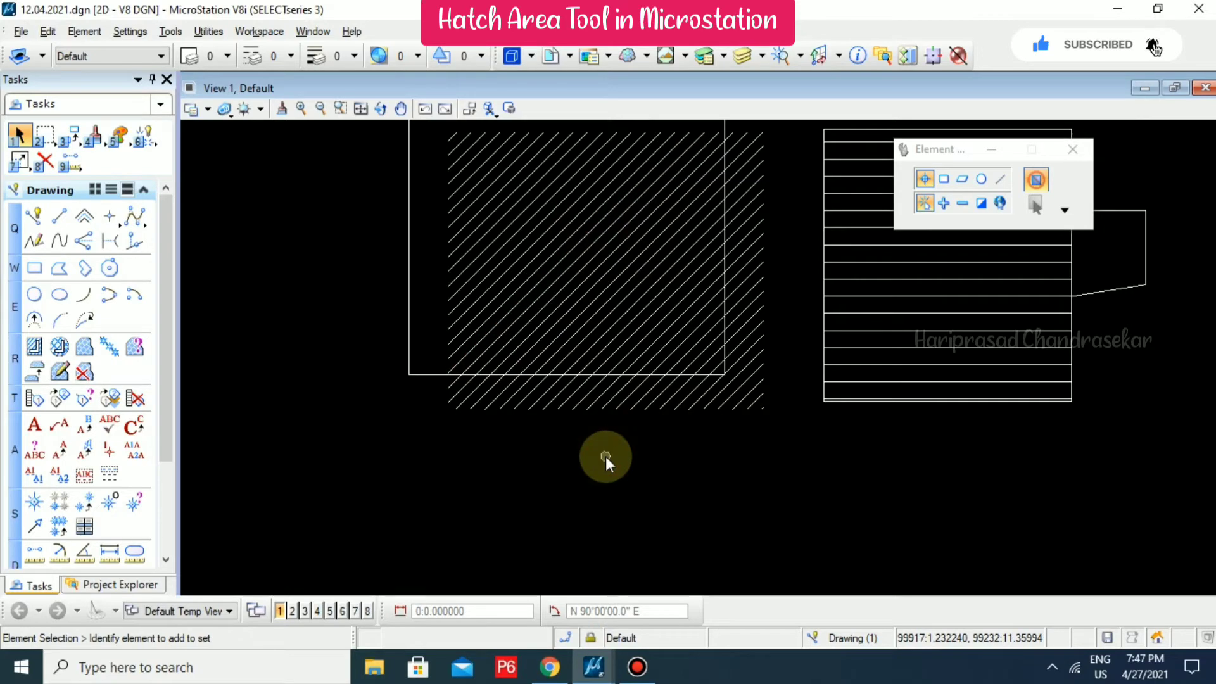
pyautogui.hotkey('ctrl', 'z')
pyautogui.scroll(-4, 606, 454)
pyautogui.scroll(2, 868, 380)
pyautogui.moveTo(868, 380); pyautogui.dragTo(743, 266, button='middle')
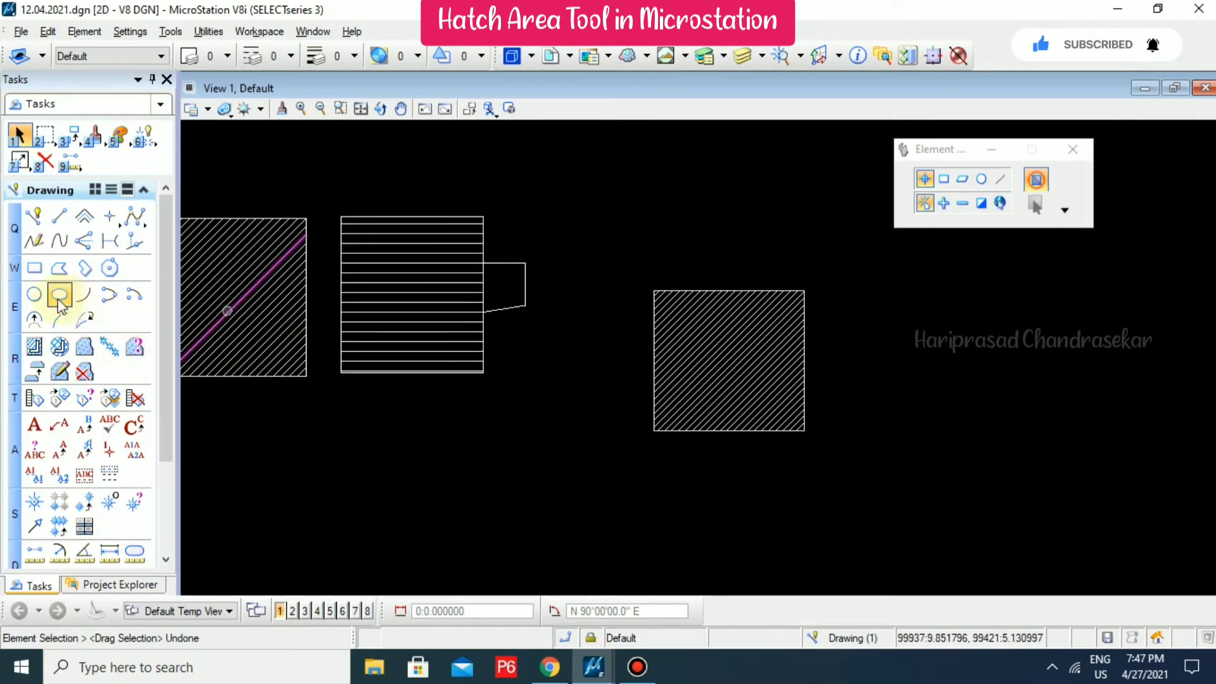
# Draw two overlapping circles, one small and one large.
pyautogui.click(34, 294)
pyautogui.moveTo(866, 290); pyautogui.dragTo(583, 416, button='middle')
pyautogui.click(589, 231)
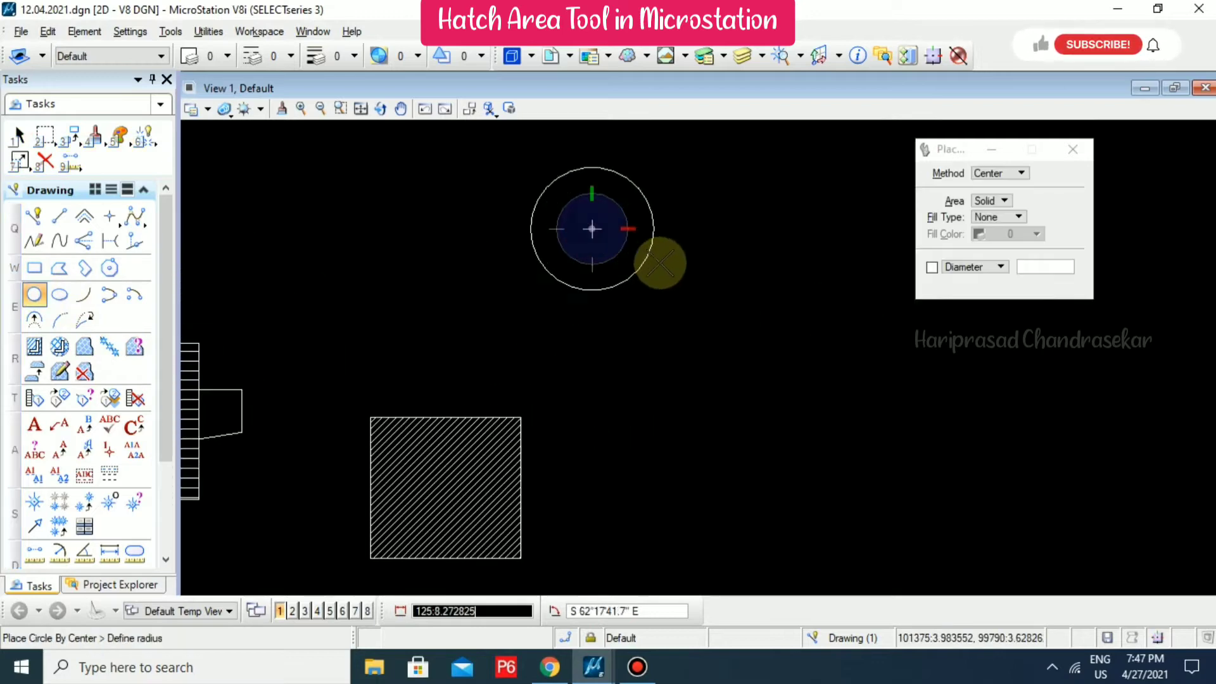
pyautogui.click(665, 264)
pyautogui.click(711, 316)
pyautogui.click(646, 210)
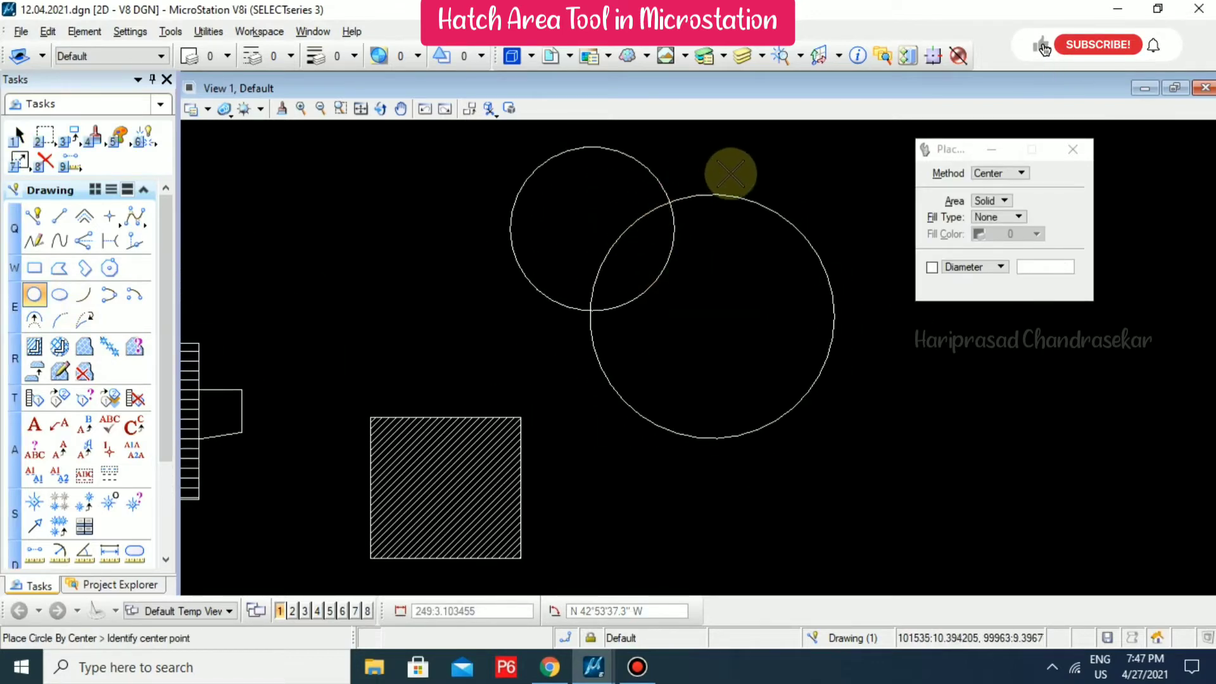
pyautogui.press('Escape')
pyautogui.moveTo(712, 206); pyautogui.dragTo(665, 198, button='middle')
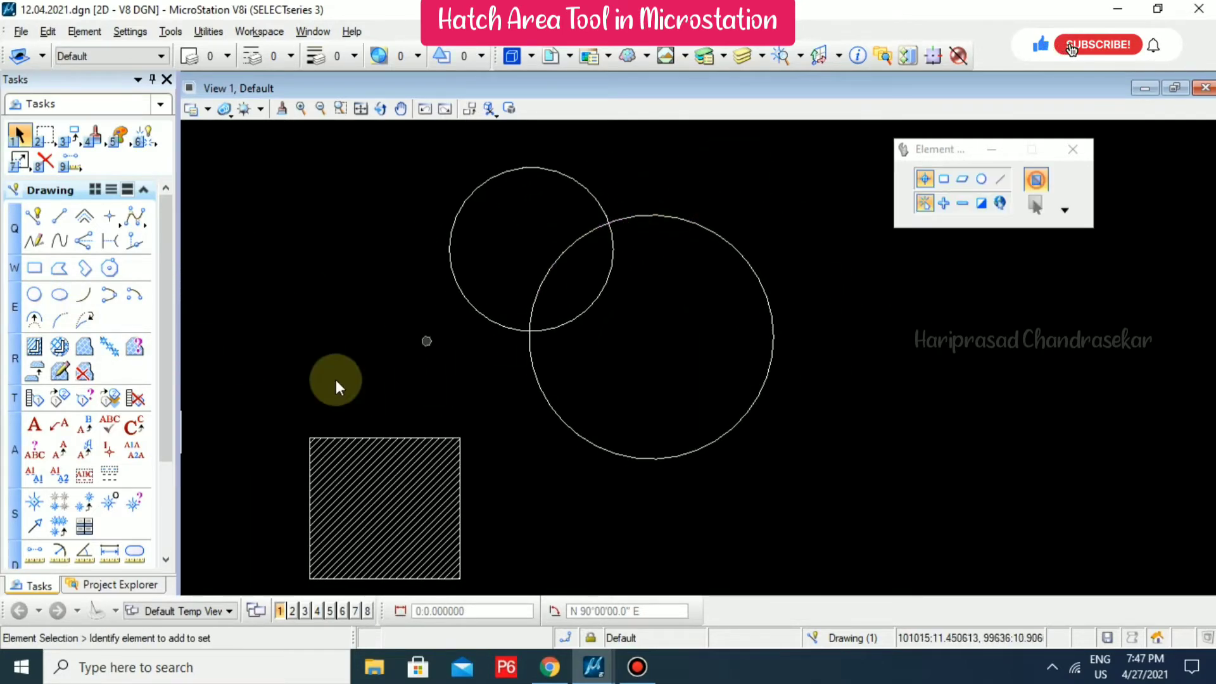
# Hatch both circles together as one Union area.
pyautogui.click(34, 345)
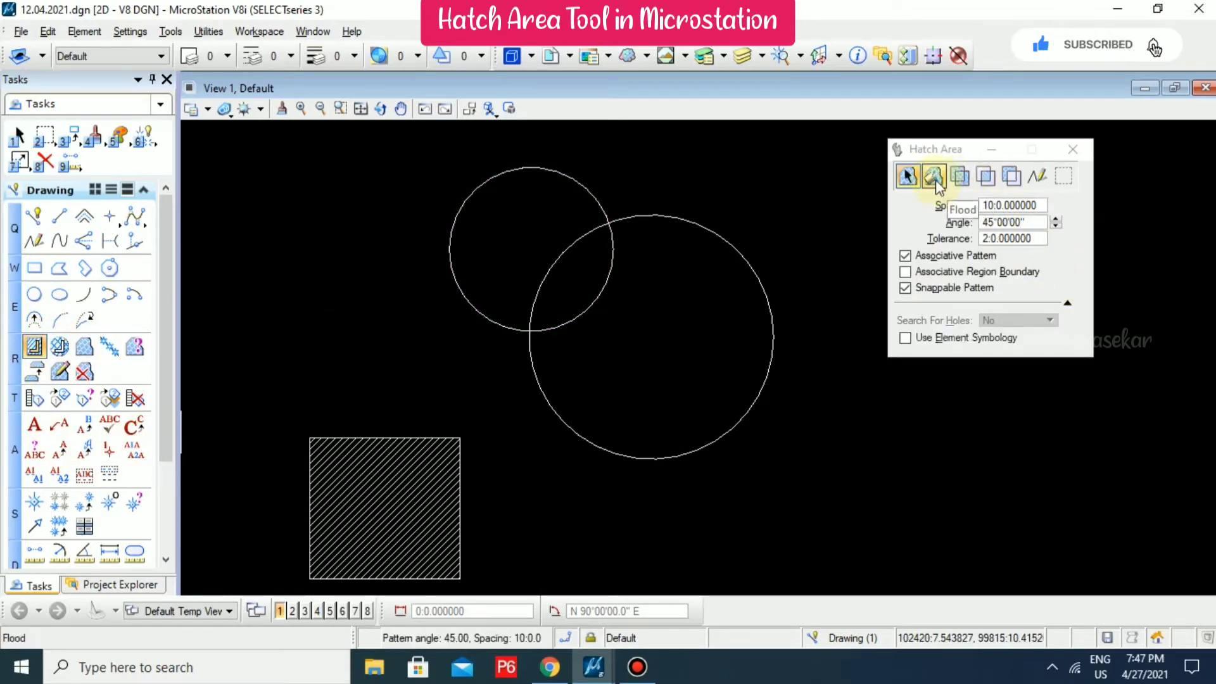
pyautogui.click(960, 177)
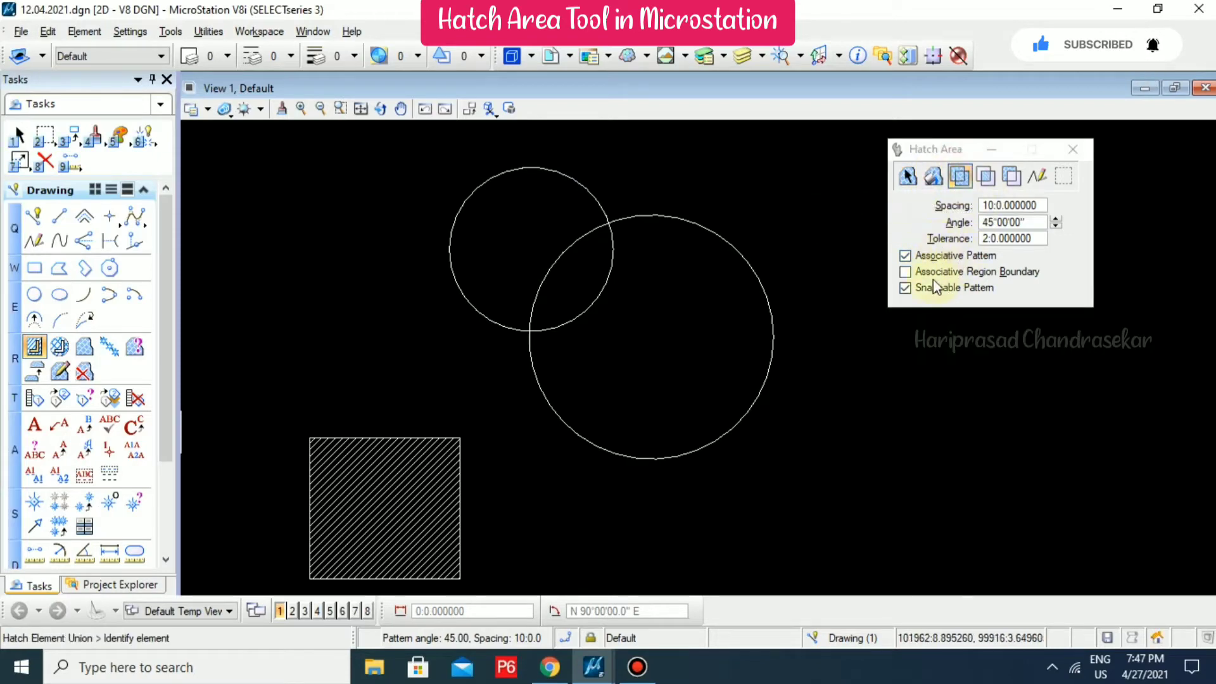
pyautogui.click(570, 178)
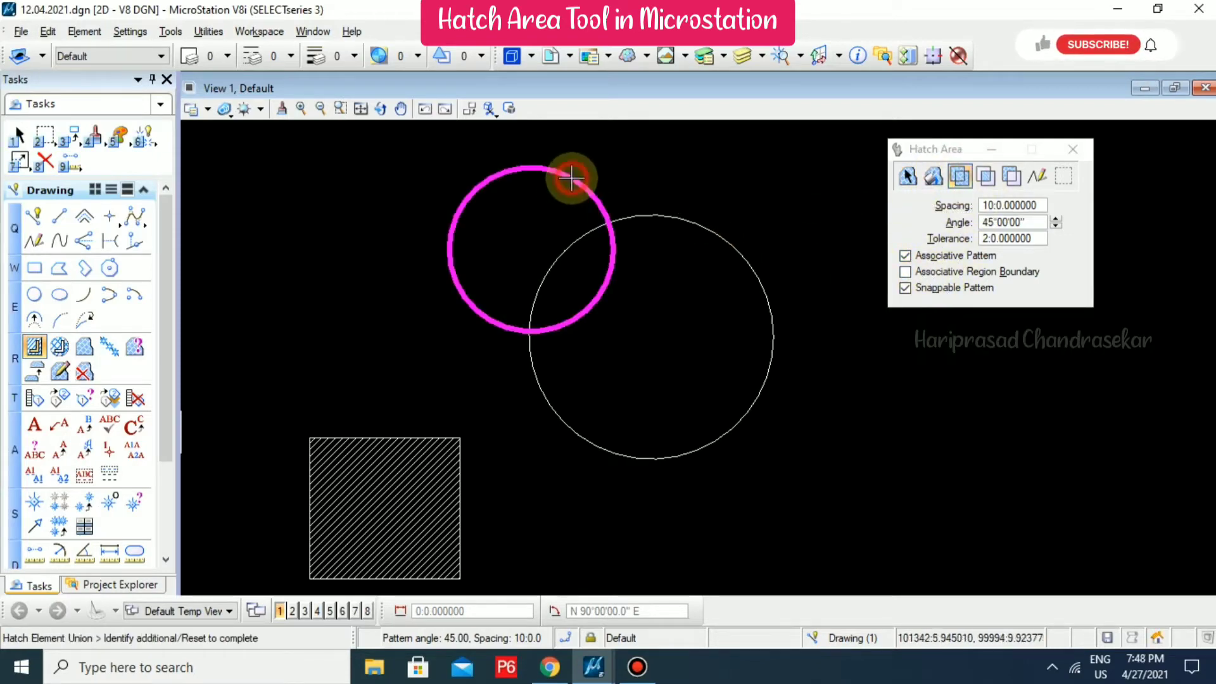
pyautogui.click(676, 218)
pyautogui.click(697, 170)
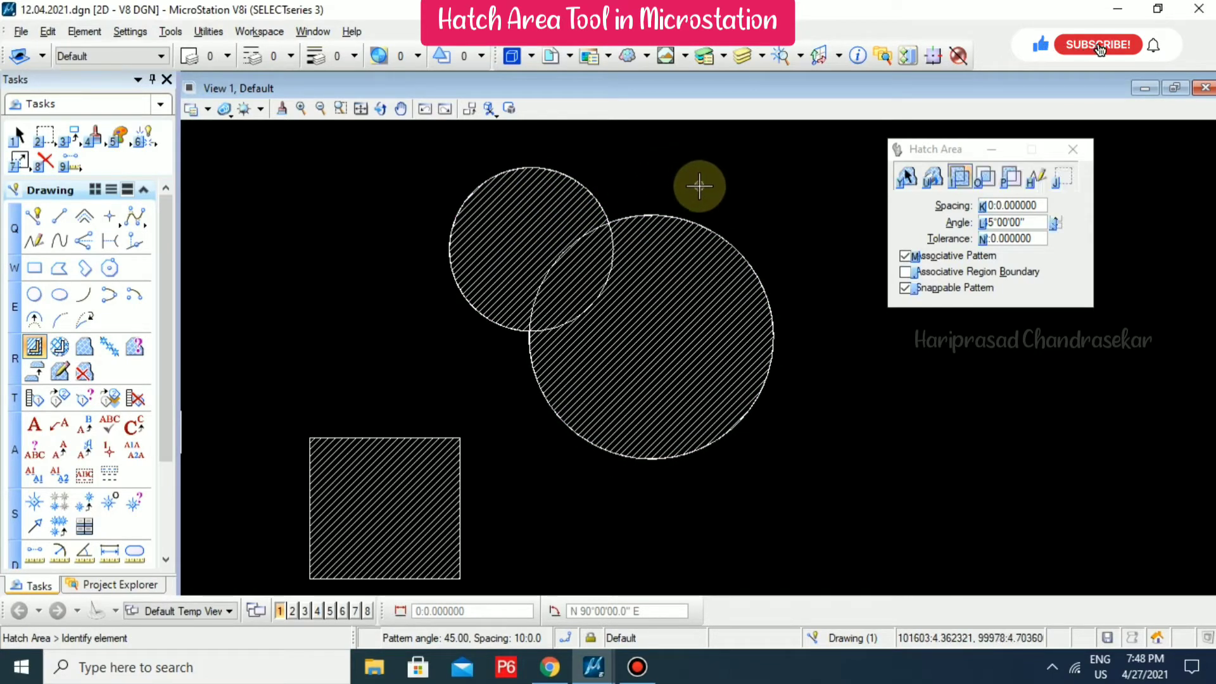
# Draw a new circle beside the hatched pair and start a second overlapping one.
pyautogui.moveTo(757, 190); pyautogui.dragTo(636, 223, button='middle')
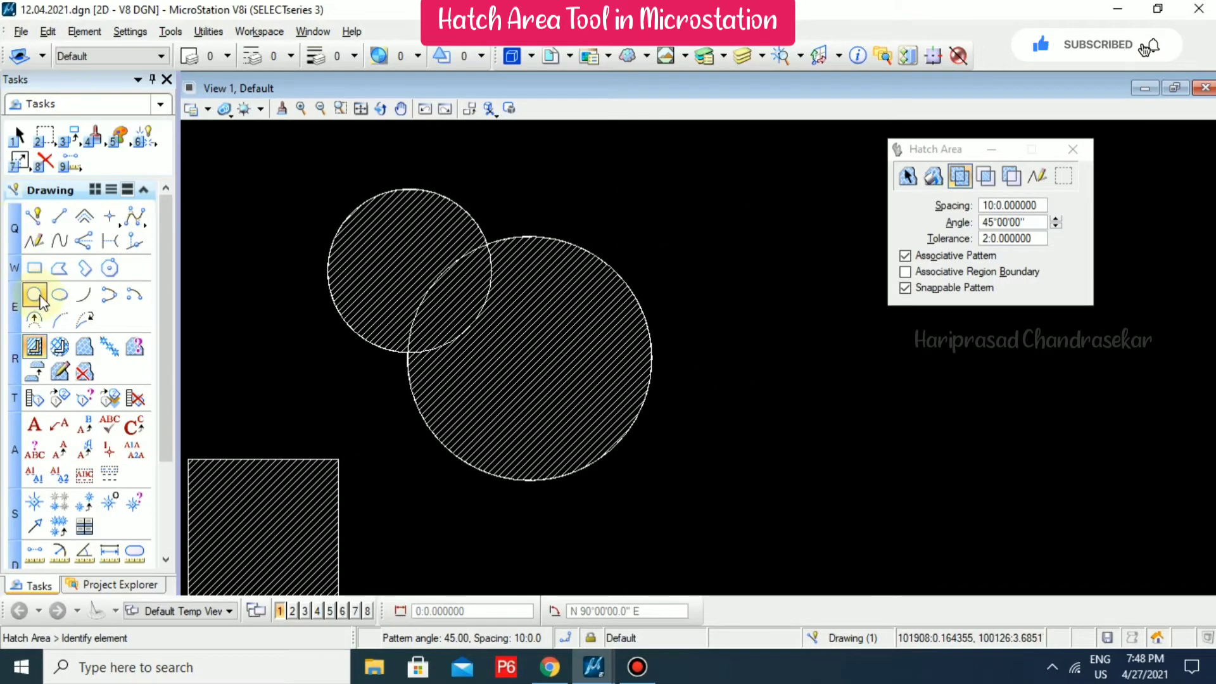
pyautogui.moveTo(757, 298); pyautogui.dragTo(543, 283, button='middle')
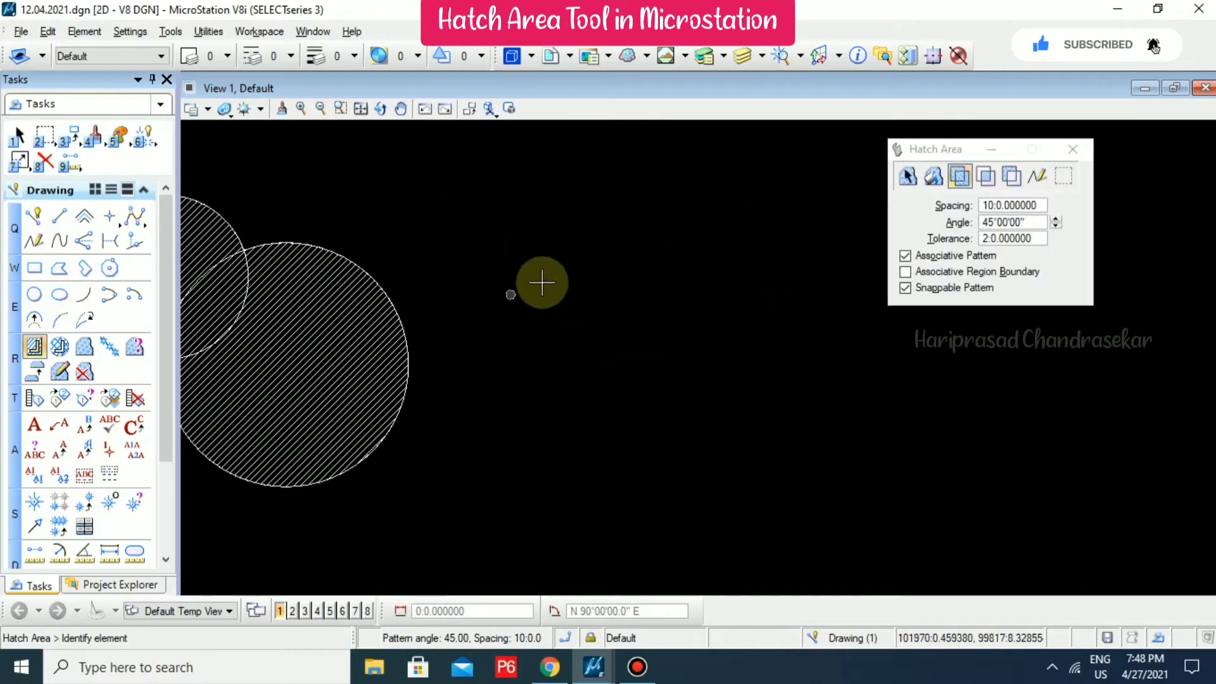
pyautogui.click(34, 295)
pyautogui.click(578, 331)
pyautogui.click(660, 293)
pyautogui.click(706, 388)
# Finish the second circle and hatch only the two circles' Intersection lens.
pyautogui.click(623, 308)
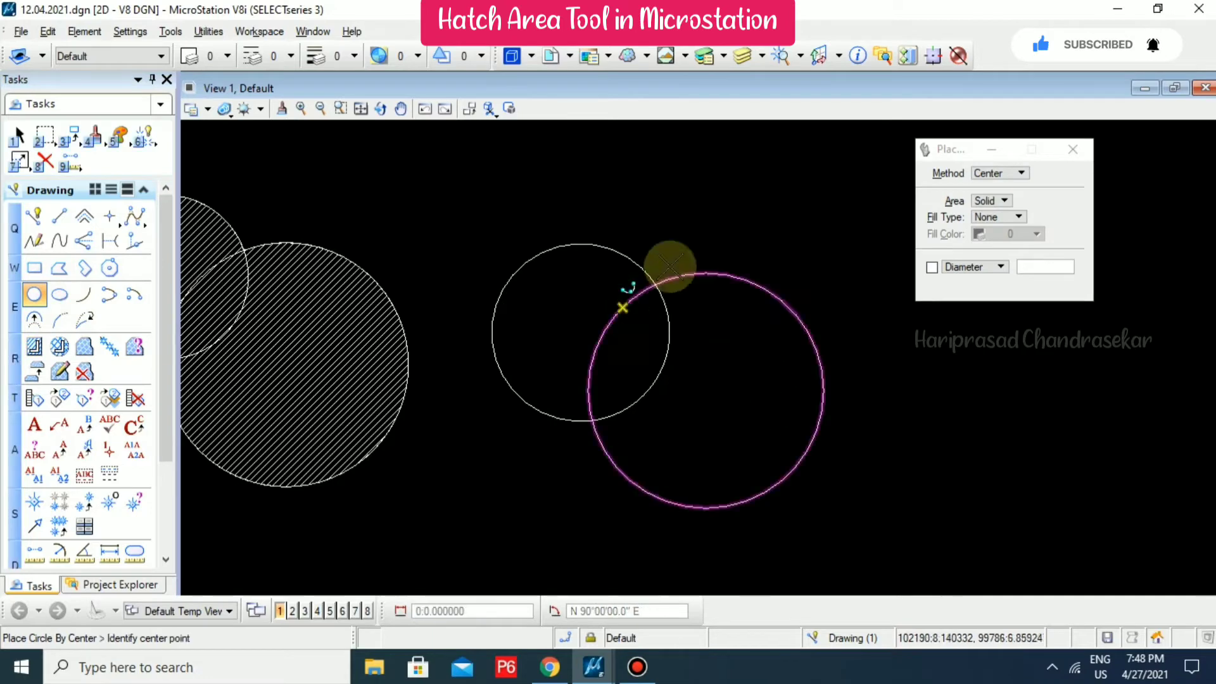
pyautogui.click(134, 347)
pyautogui.click(985, 176)
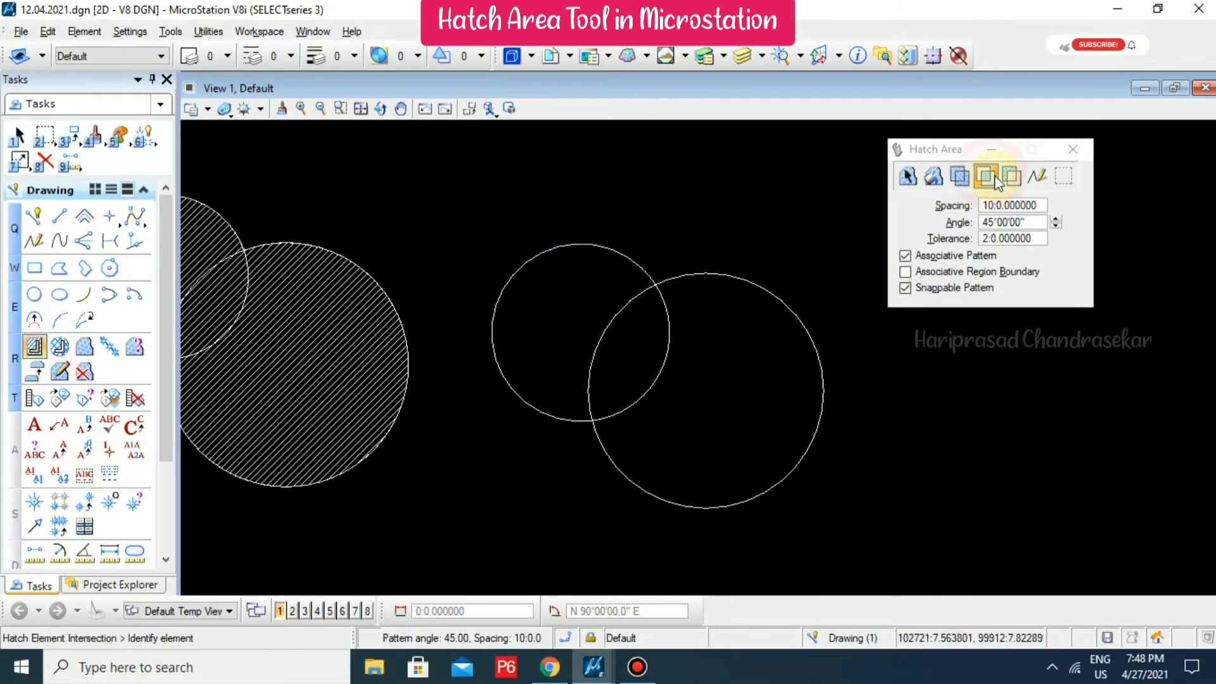
pyautogui.click(628, 259)
pyautogui.click(710, 273)
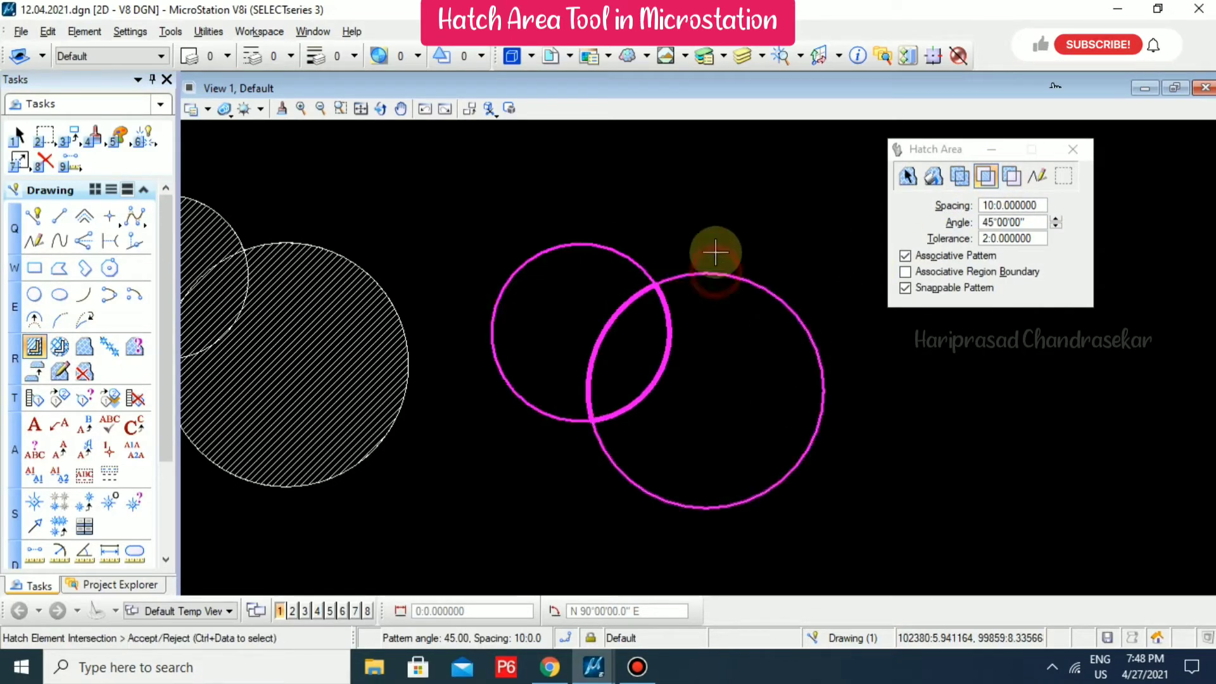
pyautogui.click(712, 251)
# Move the larger circle up and to the left.
pyautogui.moveTo(766, 201)
pyautogui.mouseDown(button='middle')
pyautogui.moveTo(638, 225)
pyautogui.moveTo(640, 238)
pyautogui.moveTo(591, 274)
pyautogui.mouseUp(button='middle')
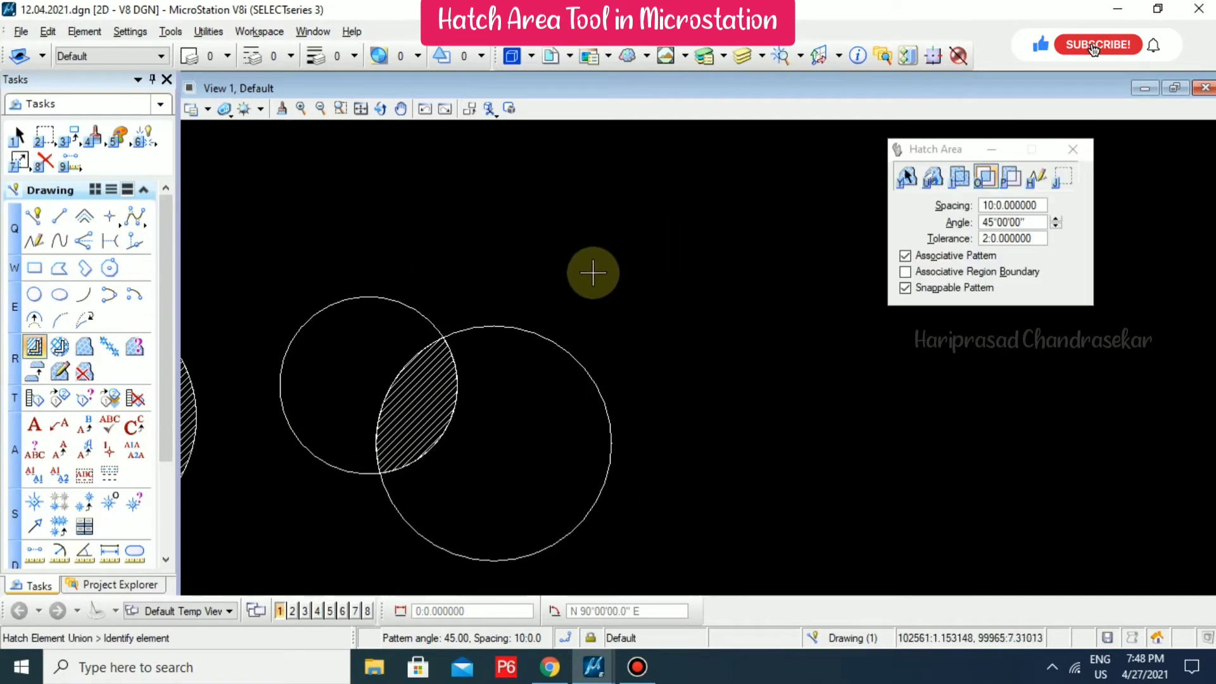
pyautogui.press('Escape')
pyautogui.moveTo(545, 333); pyautogui.dragTo(505, 302)
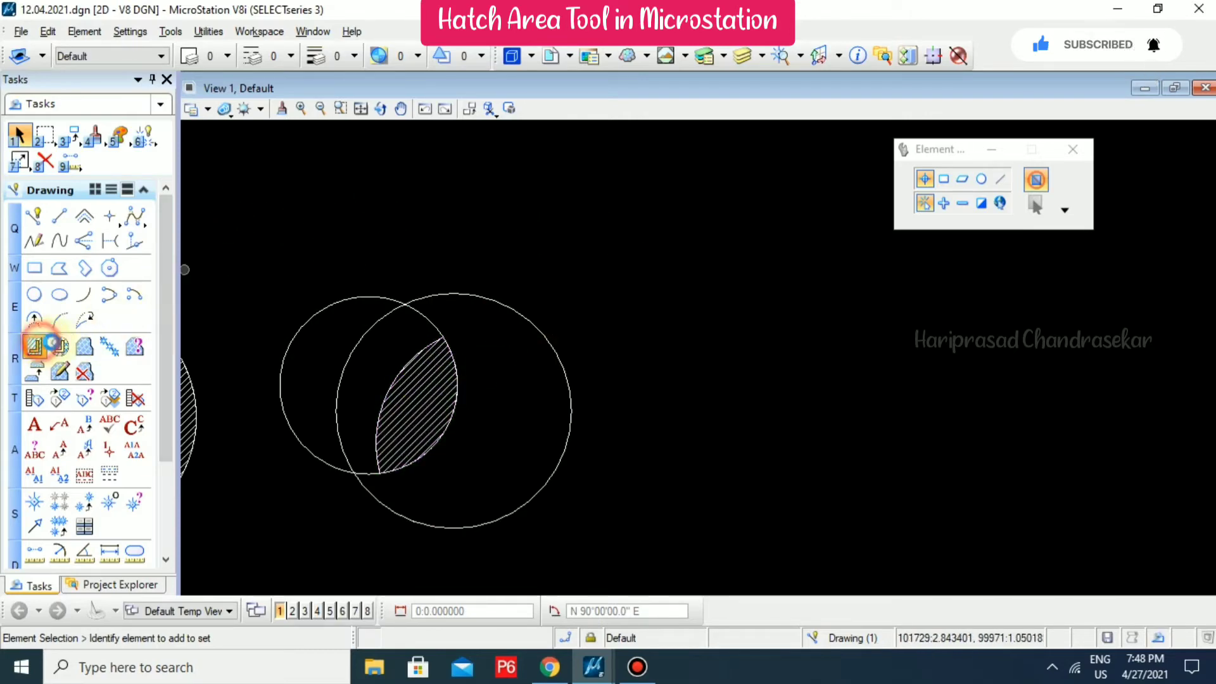
# Enable Associative Region Boundary and delete the old lens hatch.
pyautogui.click(36, 346)
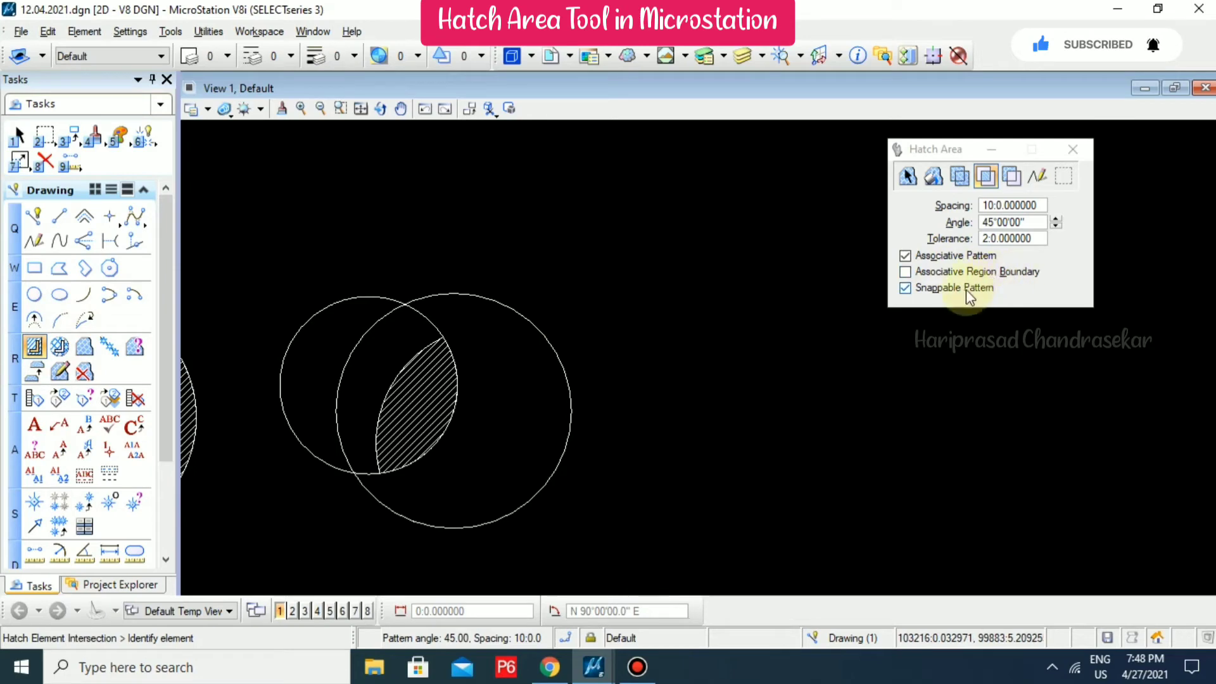
pyautogui.click(906, 271)
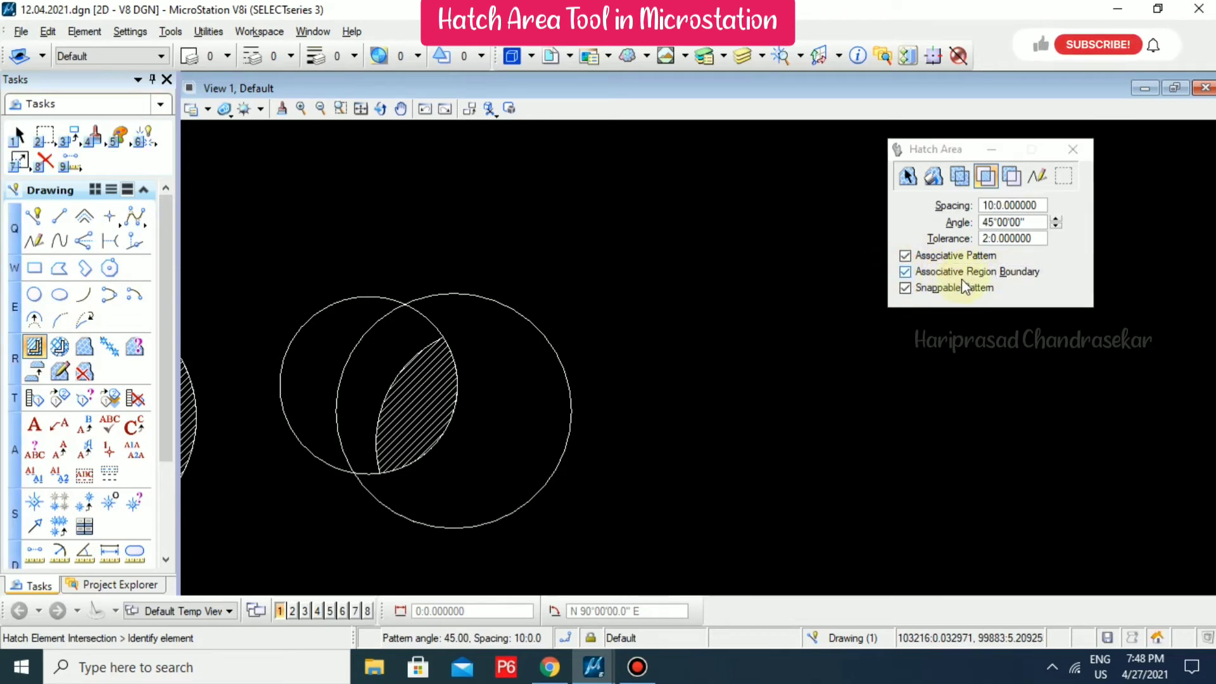
pyautogui.click(17, 135)
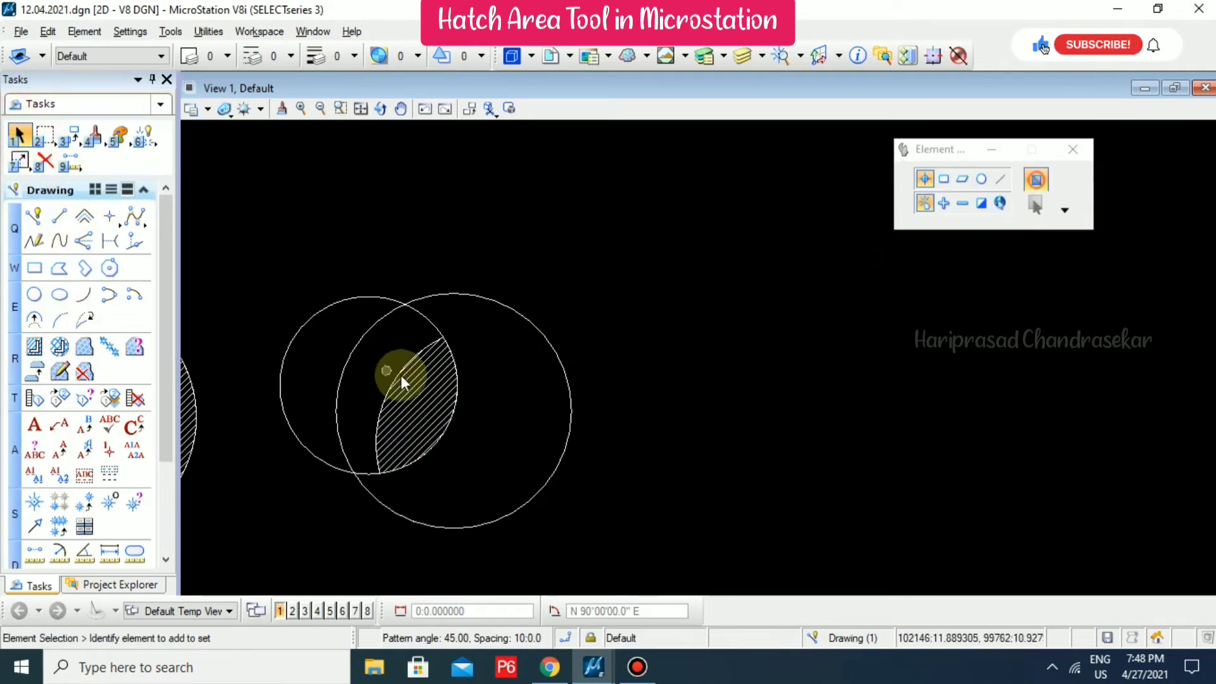
pyautogui.click(402, 380)
pyautogui.press('Delete')
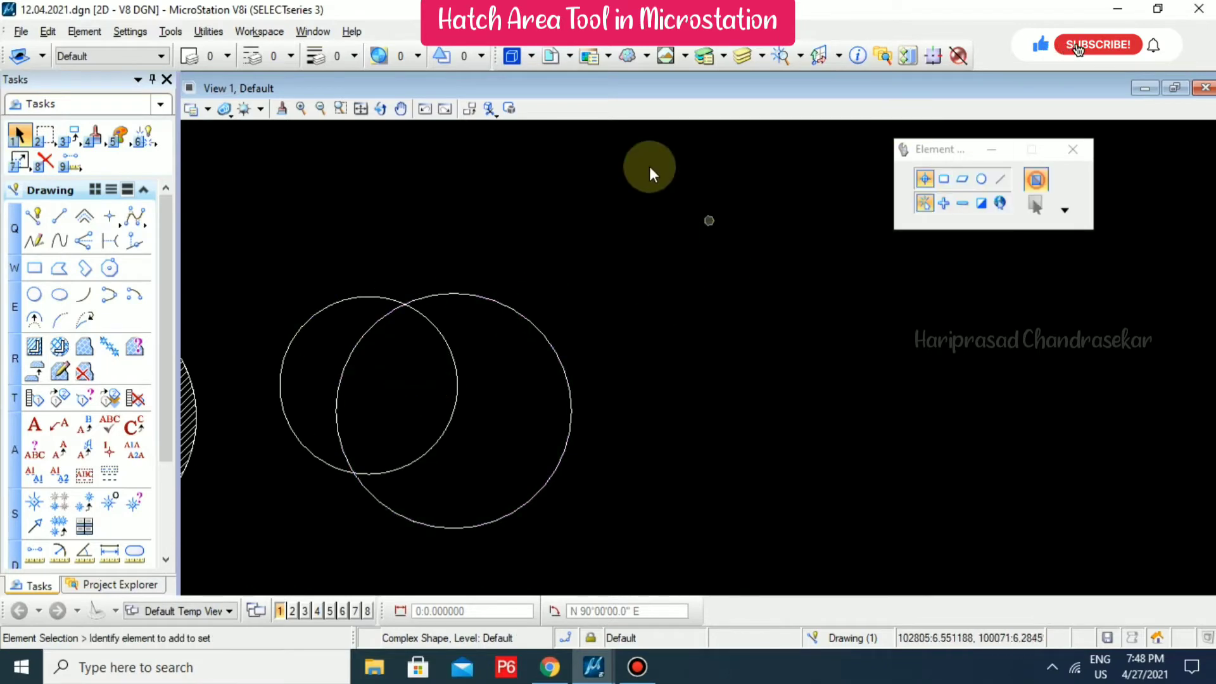
# Re-hatch the two circles' overlap in Intersection mode as an associative hatch.
pyautogui.click(34, 347)
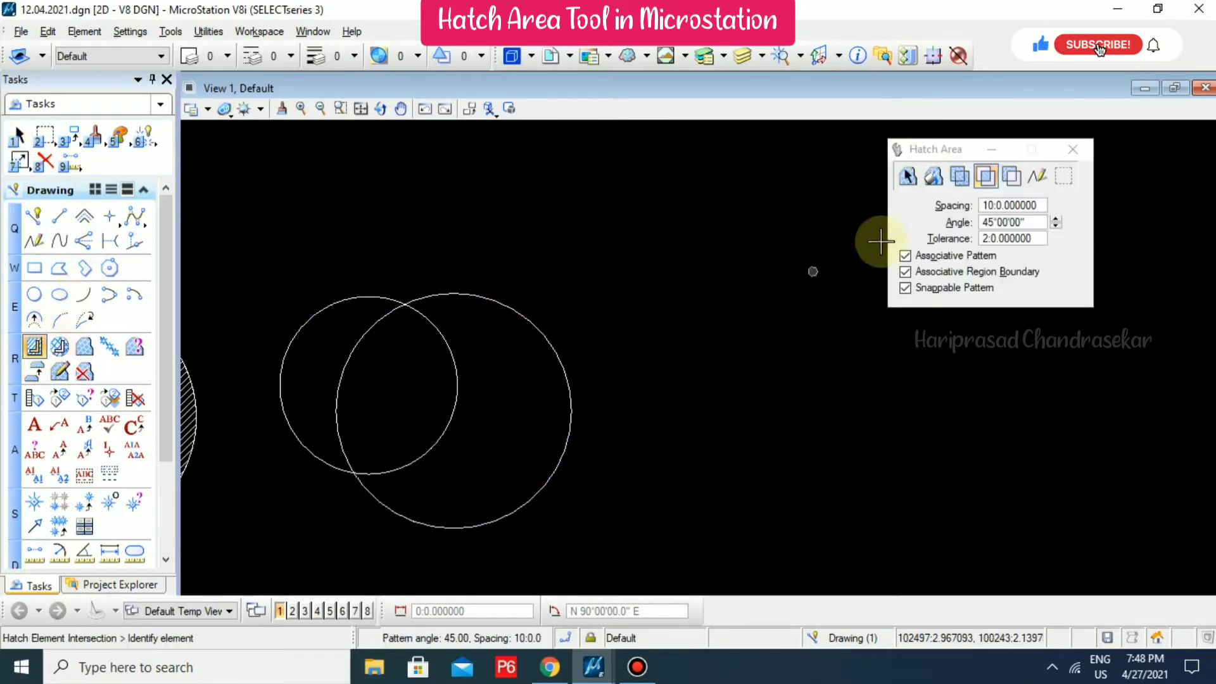
pyautogui.click(986, 179)
pyautogui.click(364, 299)
pyautogui.click(489, 305)
pyautogui.click(542, 242)
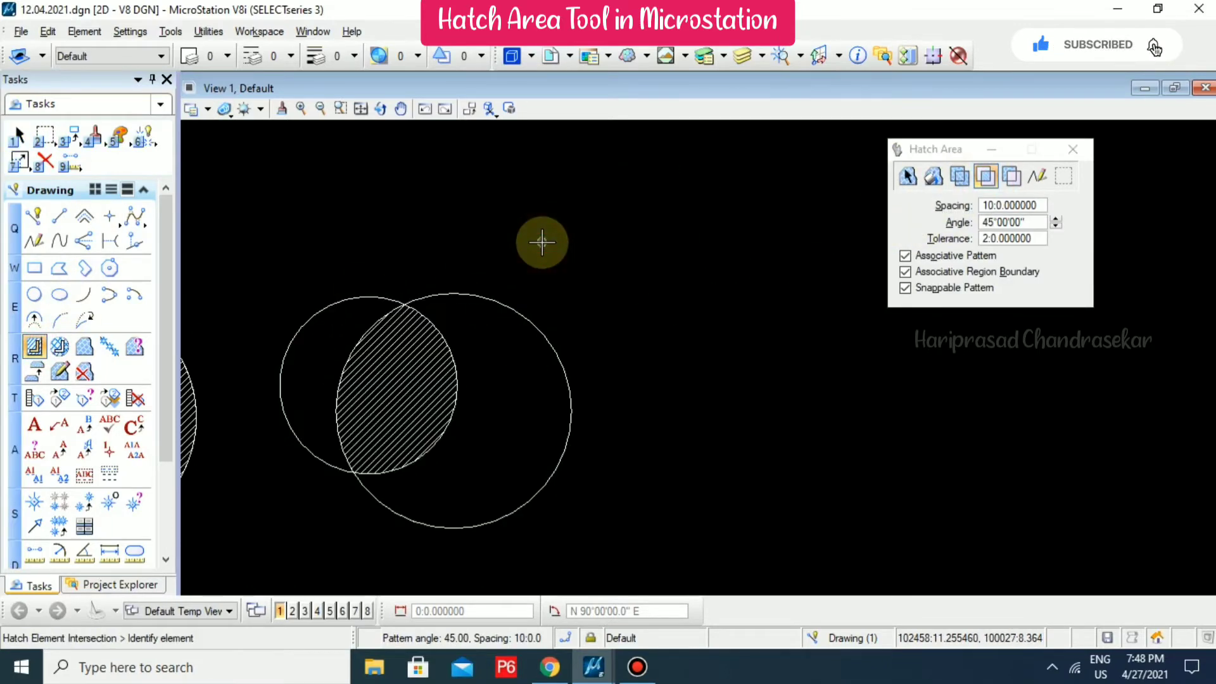
pyautogui.press('Escape')
# Drag the larger circle downward so the lens hatch reshapes, then reframe the view.
pyautogui.moveTo(526, 315); pyautogui.dragTo(534, 372)
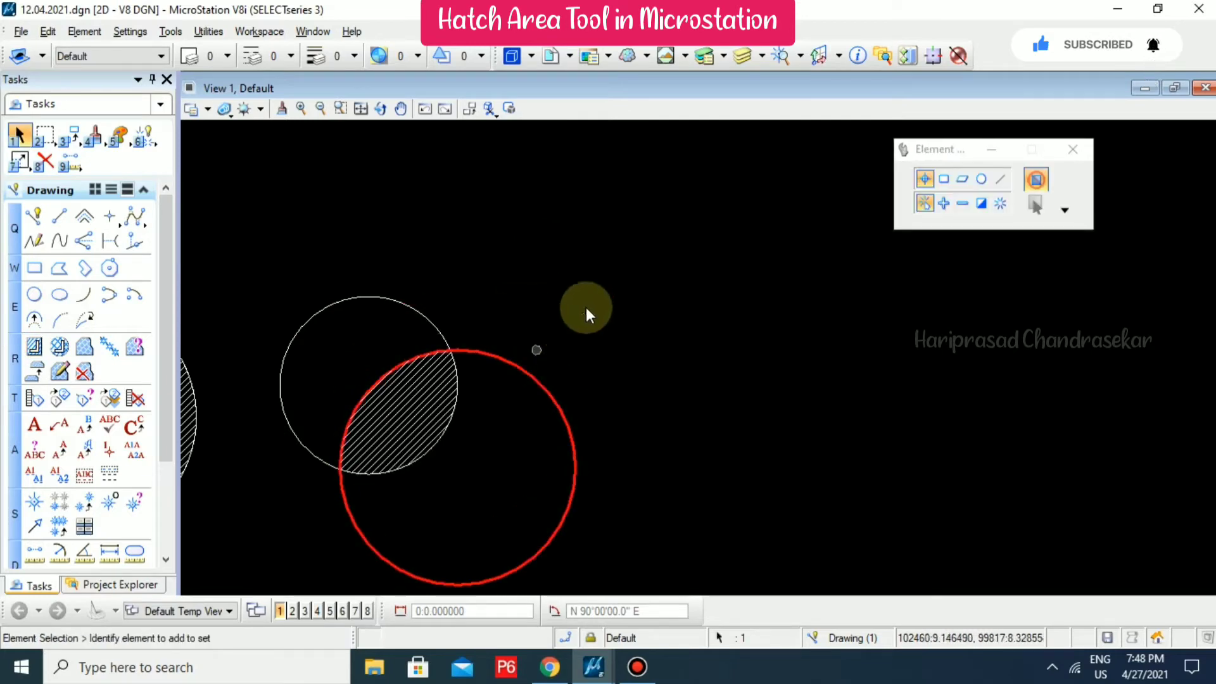
pyautogui.moveTo(659, 236); pyautogui.dragTo(644, 244, button='middle')
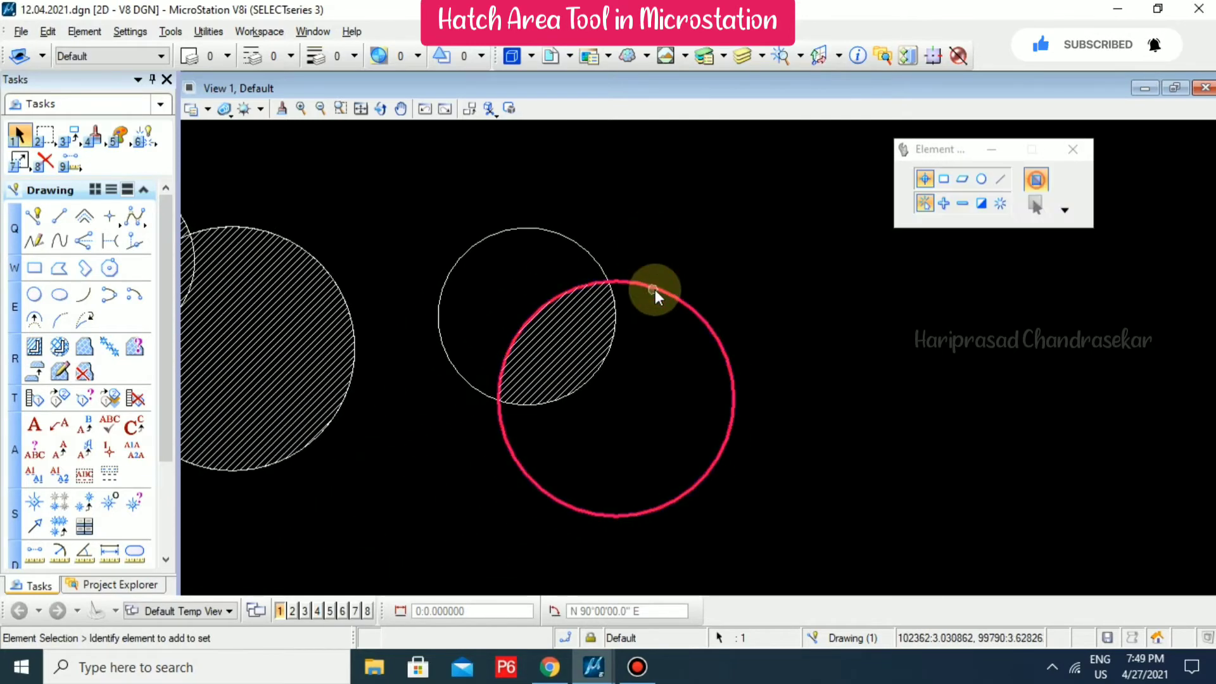
pyautogui.moveTo(655, 290)
pyautogui.mouseDown()
pyautogui.moveTo(632, 237)
pyautogui.moveTo(679, 257)
pyautogui.moveTo(676, 387)
pyautogui.mouseUp()
pyautogui.click(688, 301)
pyautogui.scroll(2, 573, 360)
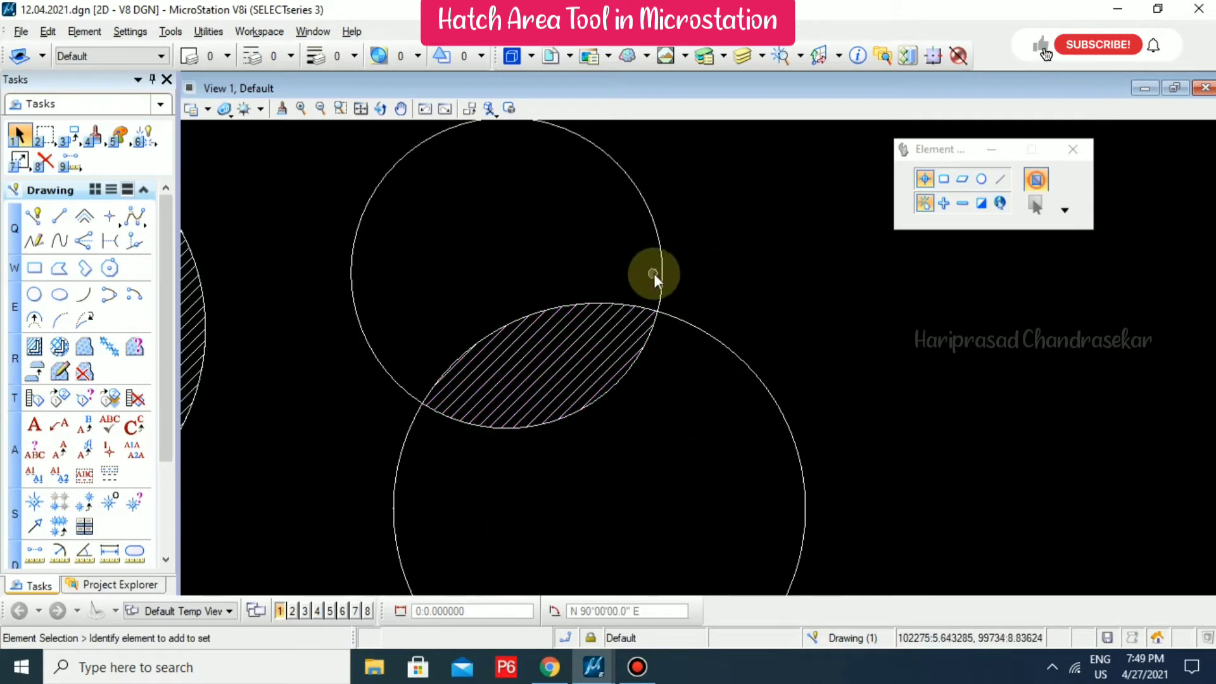
pyautogui.scroll(-4, 664, 233)
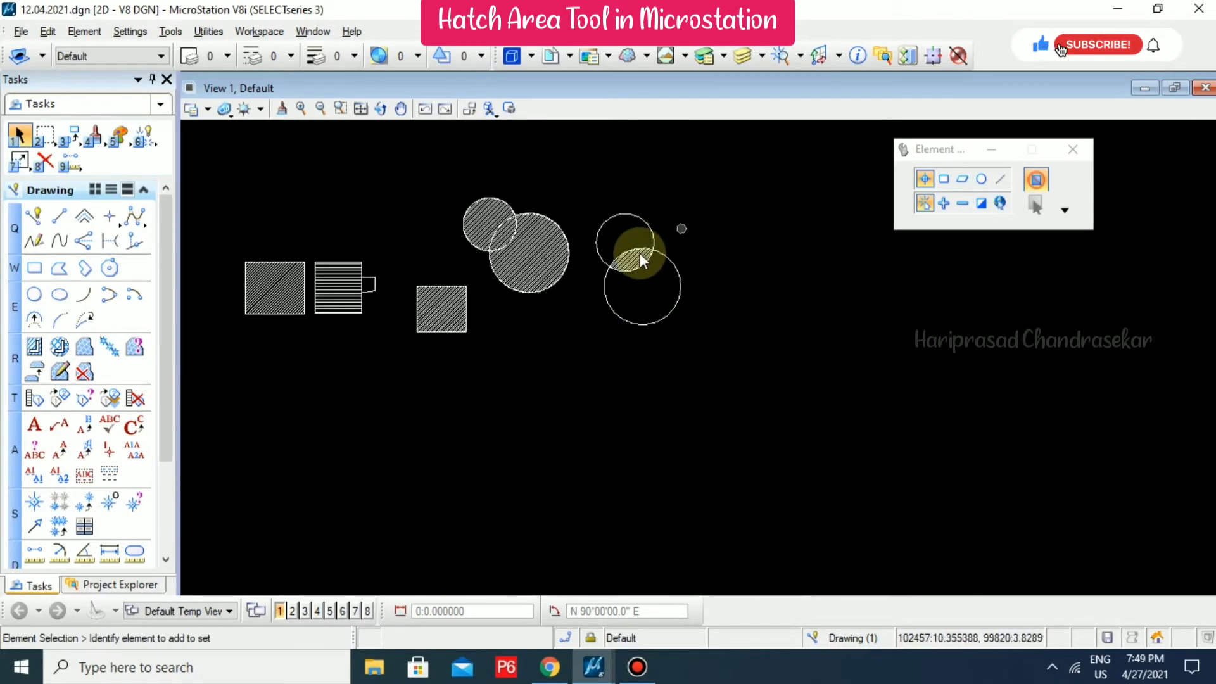
pyautogui.moveTo(635, 258); pyautogui.dragTo(589, 264, button='middle')
# Draw a small circle and an overlapping large circle.
pyautogui.click(36, 294)
pyautogui.click(670, 360)
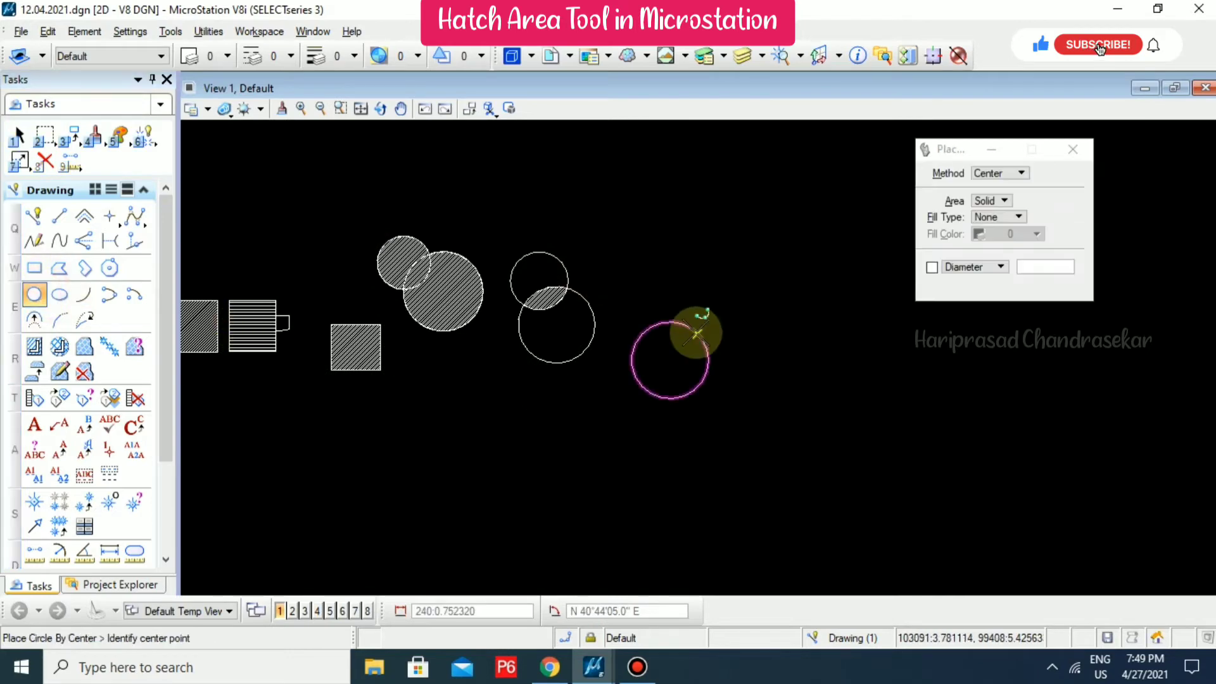
pyautogui.click(702, 338)
pyautogui.click(725, 413)
pyautogui.click(703, 347)
pyautogui.press('Escape')
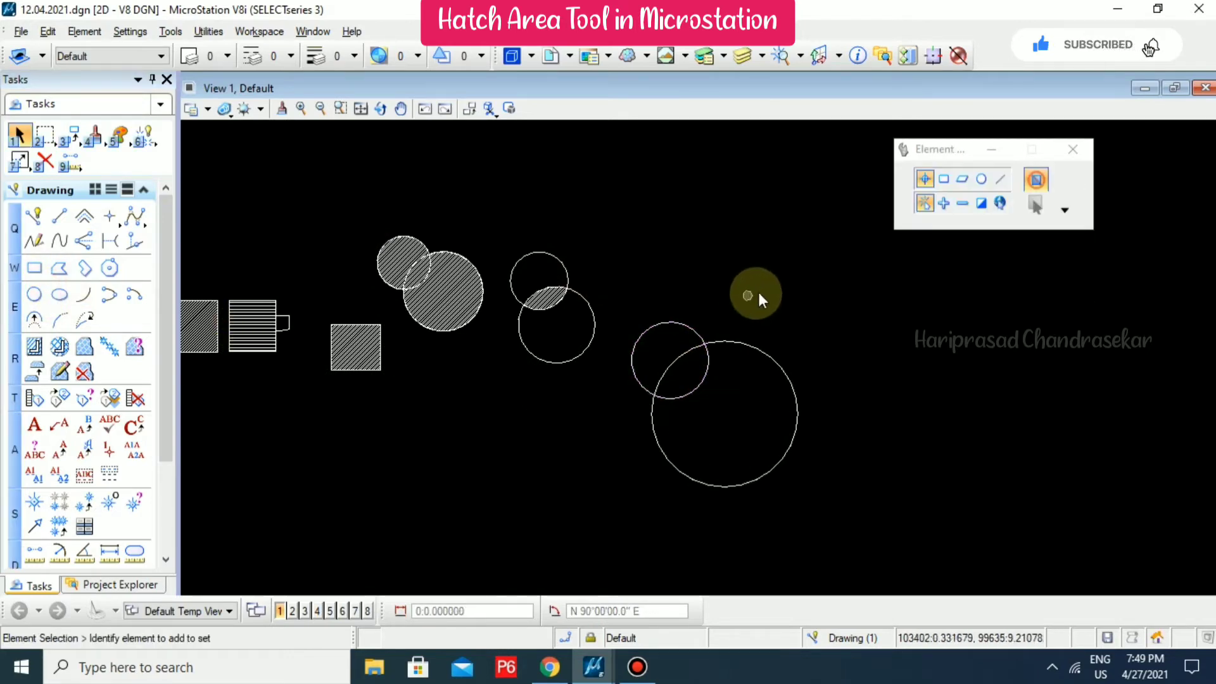
# Hatch the Difference of the small circle minus the large circle.
pyautogui.click(35, 347)
pyautogui.click(1016, 178)
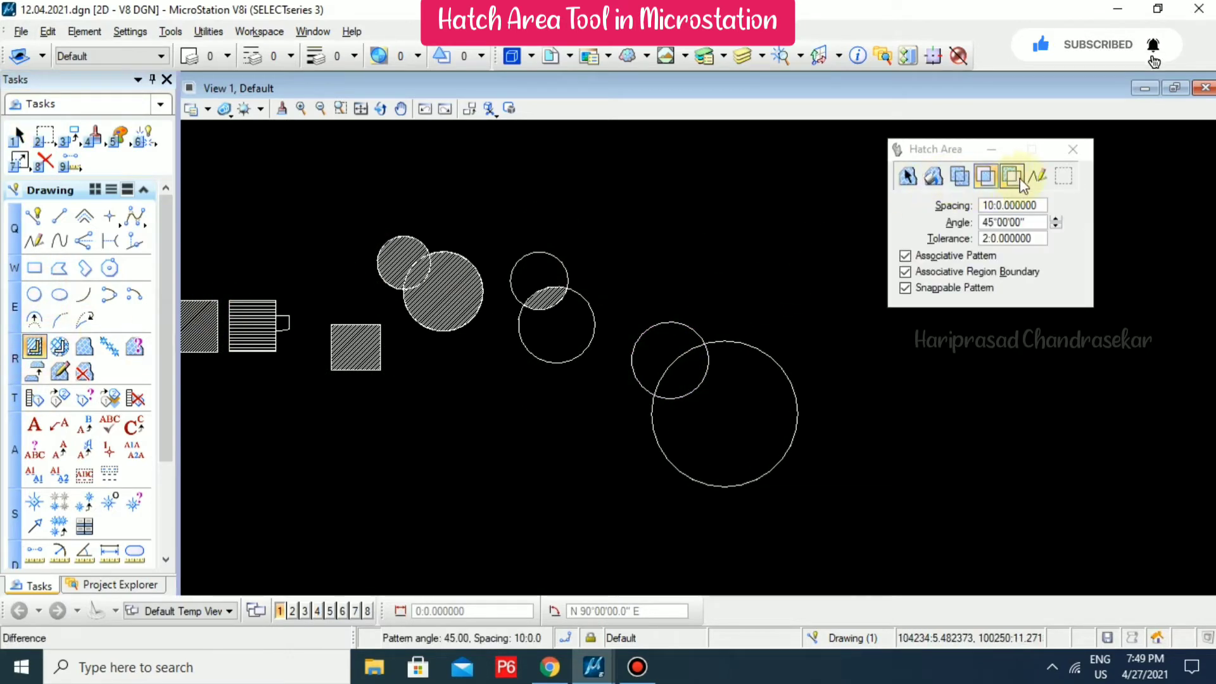
pyautogui.click(678, 321)
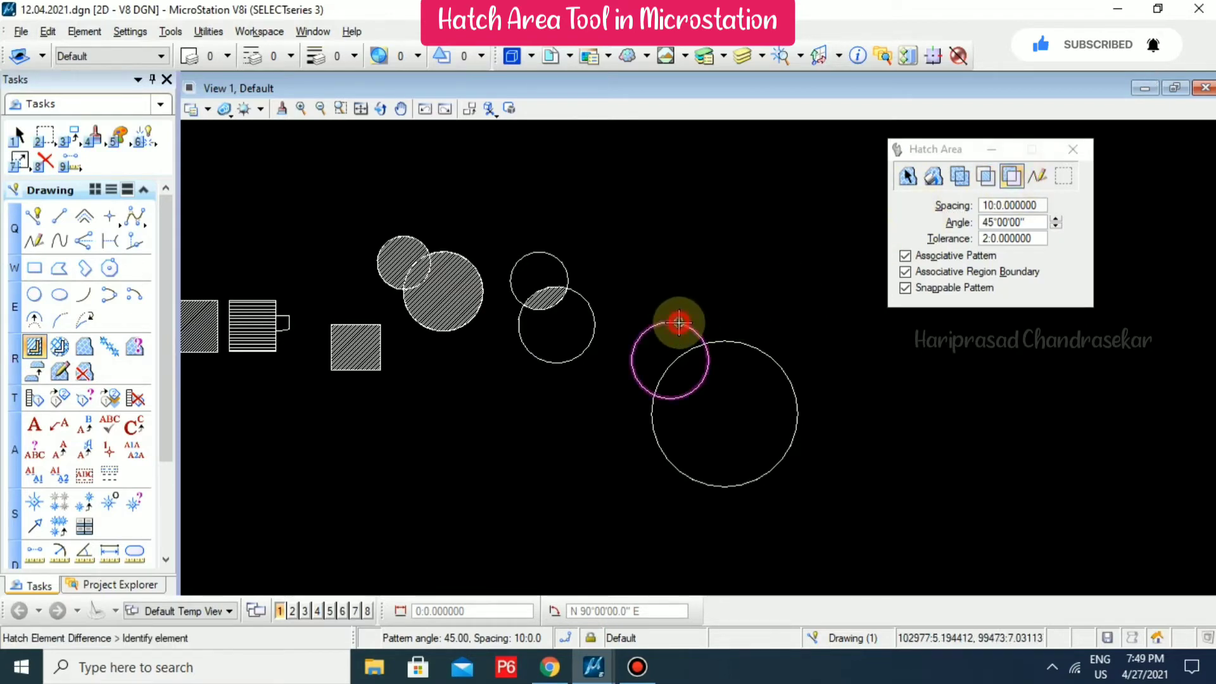
pyautogui.click(752, 345)
pyautogui.click(779, 281)
pyautogui.scroll(3, 678, 386)
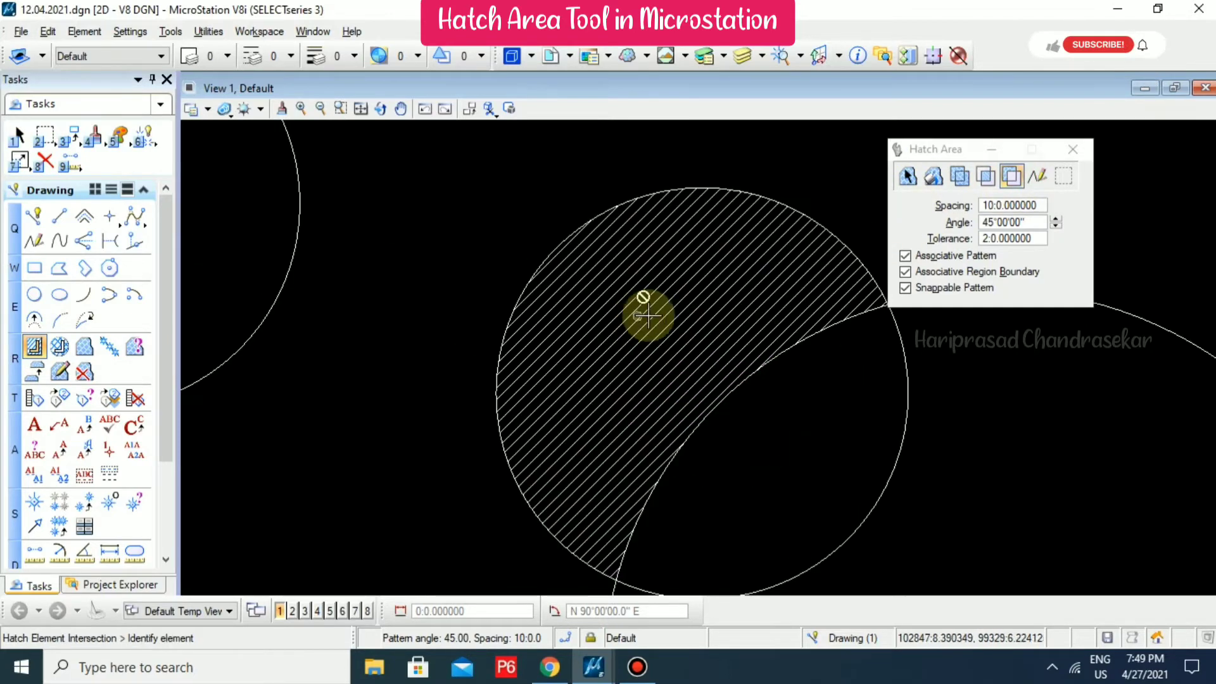
pyautogui.scroll(-3, 643, 318)
pyautogui.click(616, 293)
pyautogui.scroll(2, 616, 292)
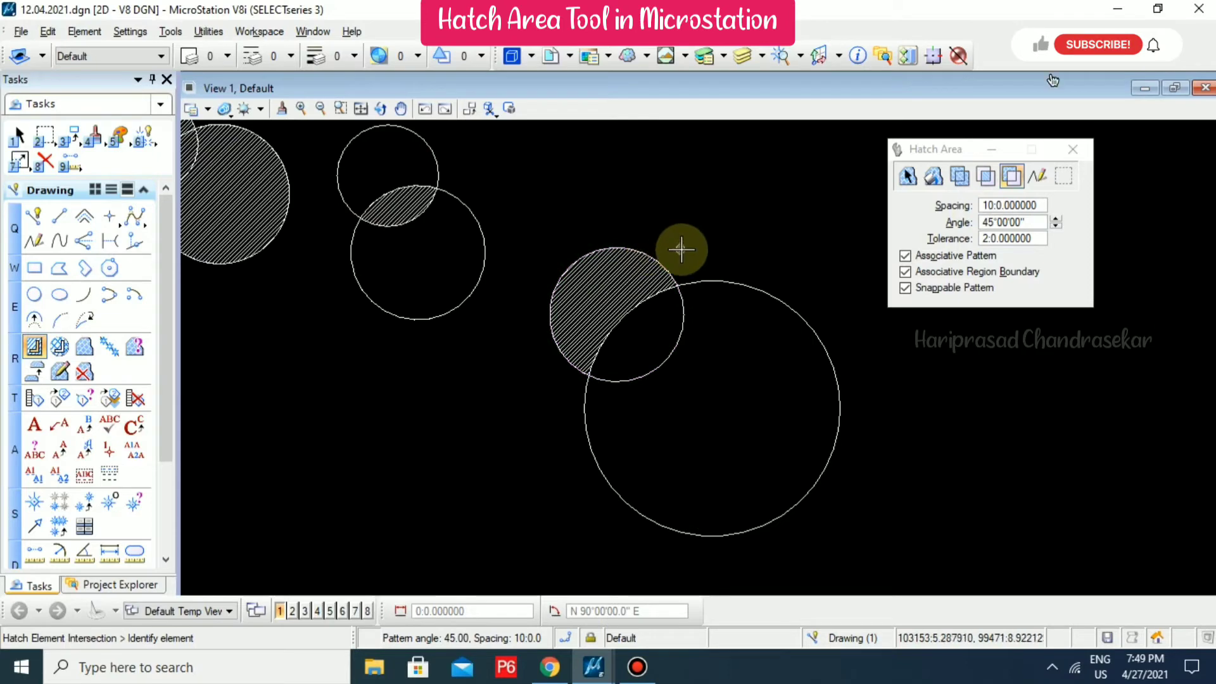
pyautogui.press('Escape')
# Move the large circle upward so the hatch reshapes into a crescent.
pyautogui.scroll(2, 682, 253)
pyautogui.click(668, 251)
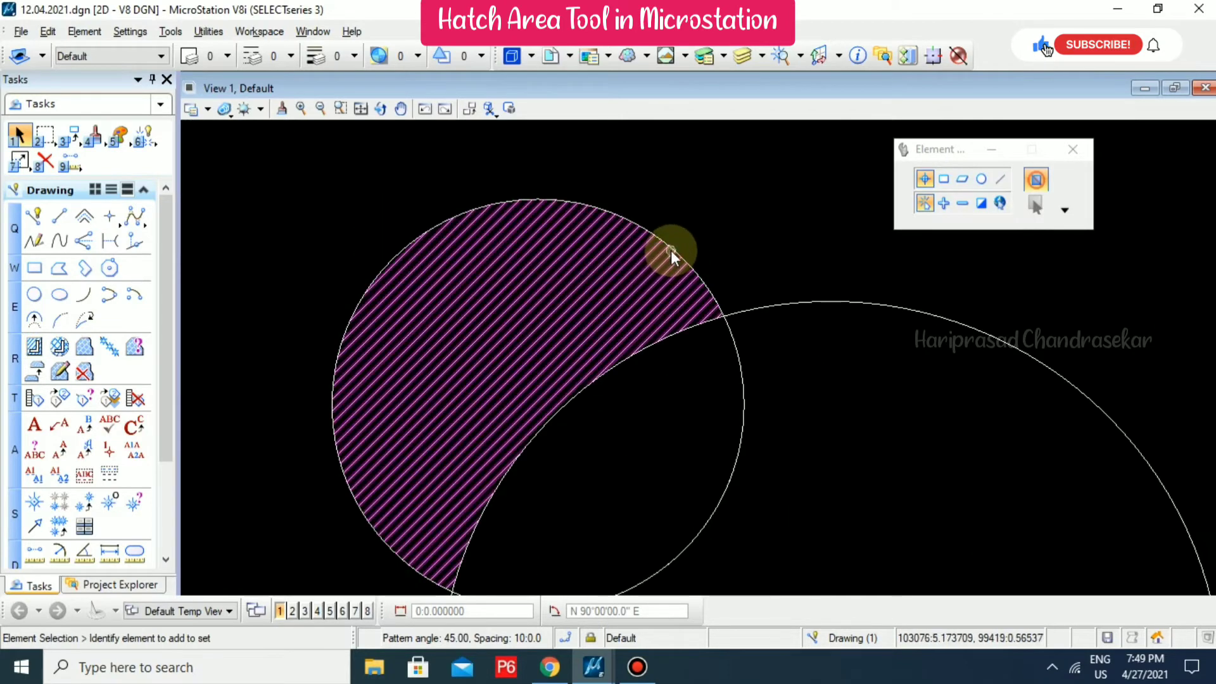
pyautogui.scroll(-1, 697, 272)
pyautogui.moveTo(849, 288)
pyautogui.mouseDown()
pyautogui.moveTo(806, 176)
pyautogui.moveTo(854, 159)
pyautogui.mouseUp()
pyautogui.scroll(-2, 609, 306)
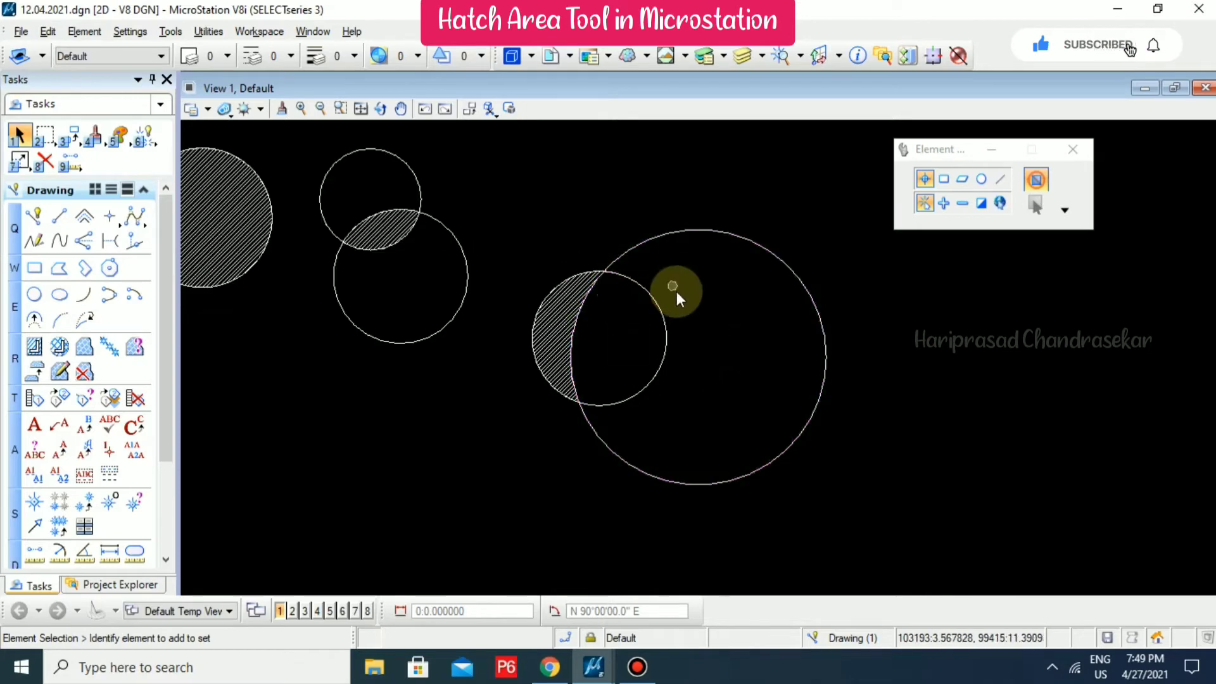
pyautogui.scroll(-2, 676, 292)
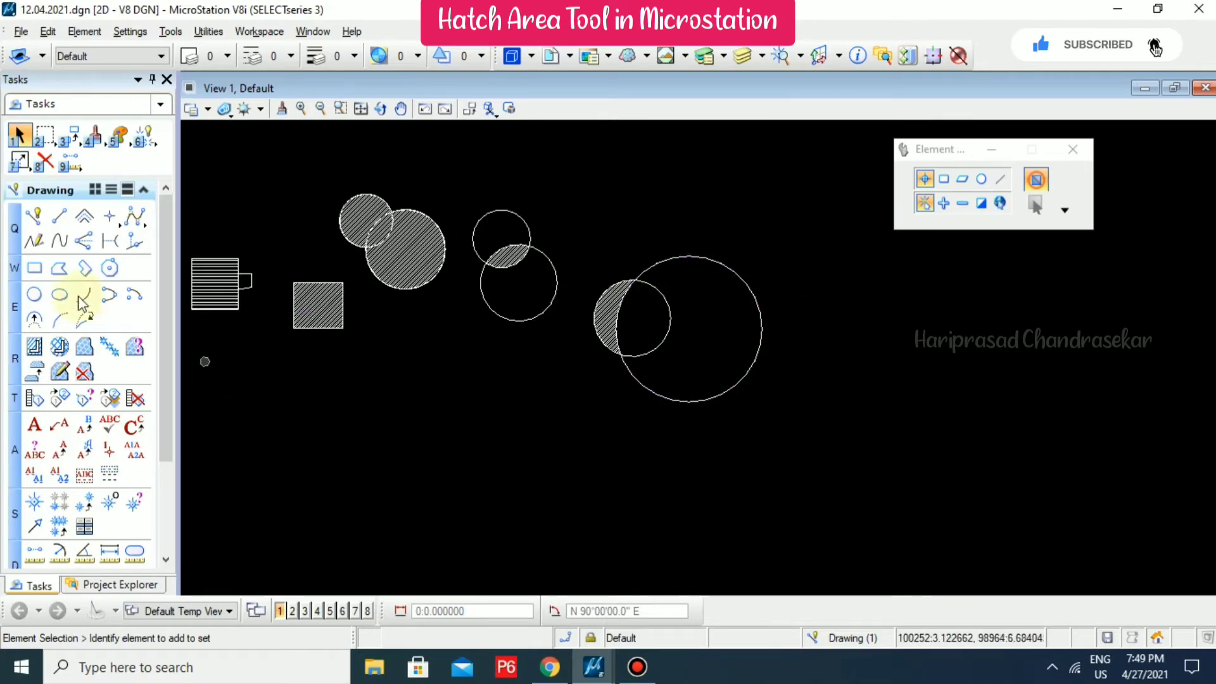
pyautogui.moveTo(380, 278); pyautogui.dragTo(504, 292, button='middle')
pyautogui.scroll(2, 504, 279)
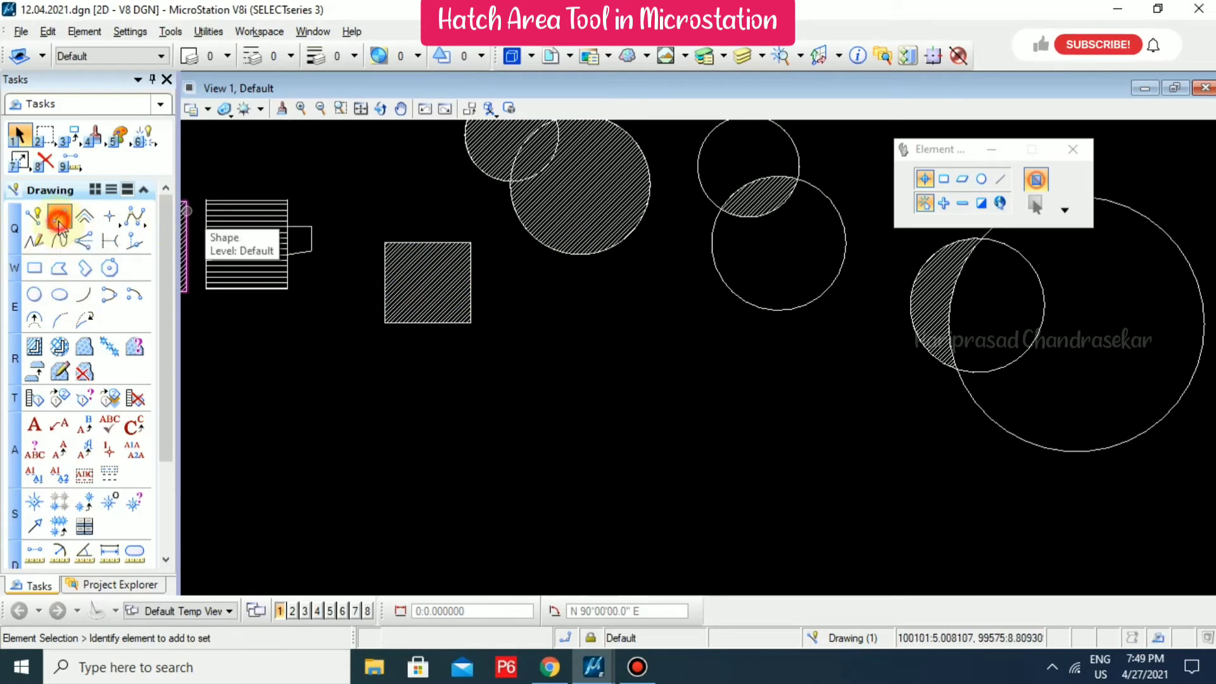
# Draw a closed eight-sided irregular line outline below the circles.
pyautogui.click(59, 225)
pyautogui.click(527, 484)
pyautogui.click(519, 358)
pyautogui.click(665, 347)
pyautogui.click(790, 423)
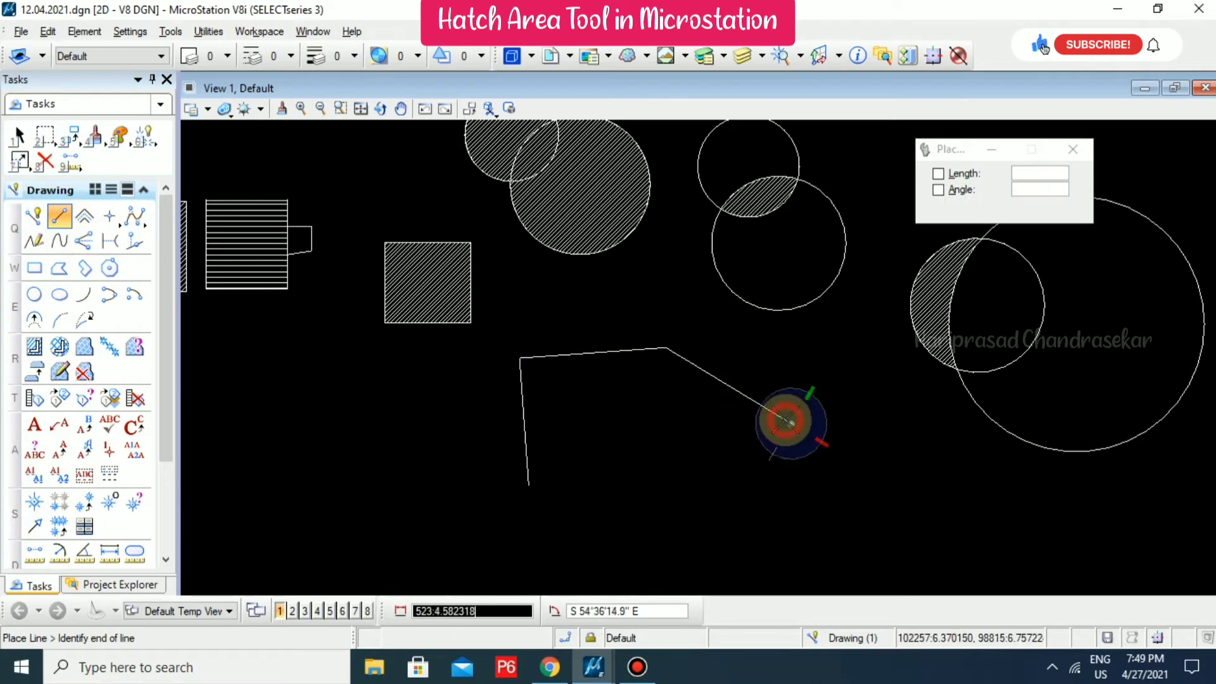
pyautogui.click(782, 508)
pyautogui.click(606, 492)
pyautogui.click(632, 552)
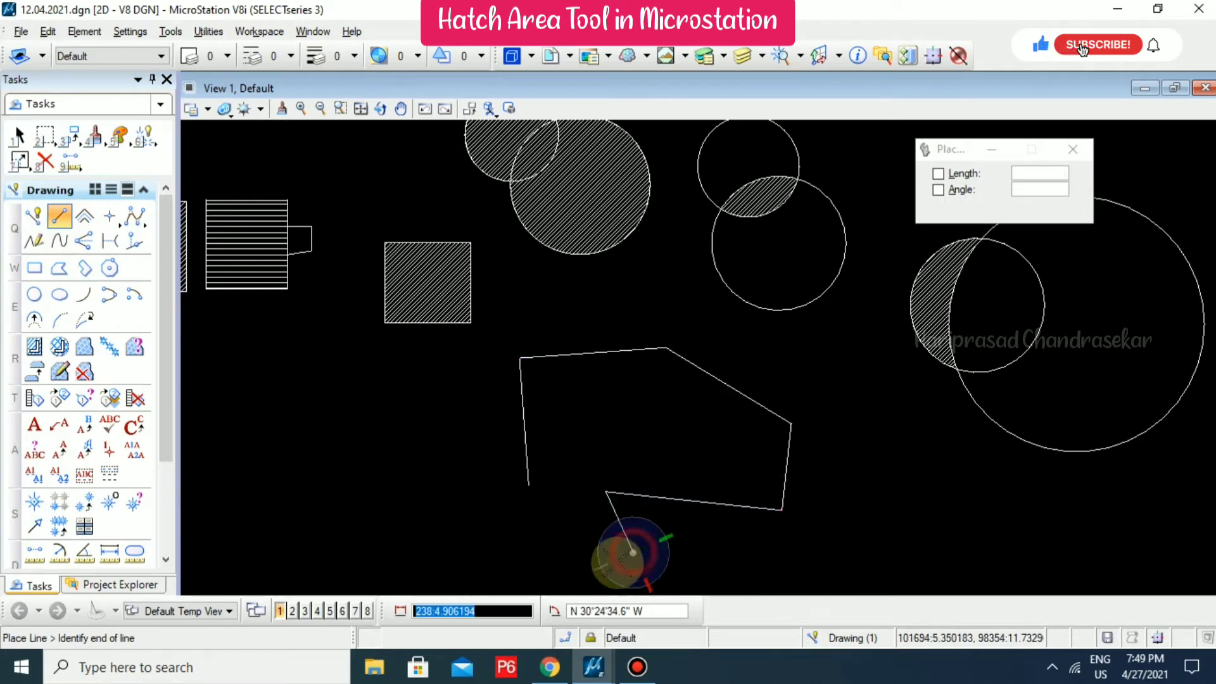
pyautogui.click(473, 571)
pyautogui.click(528, 484)
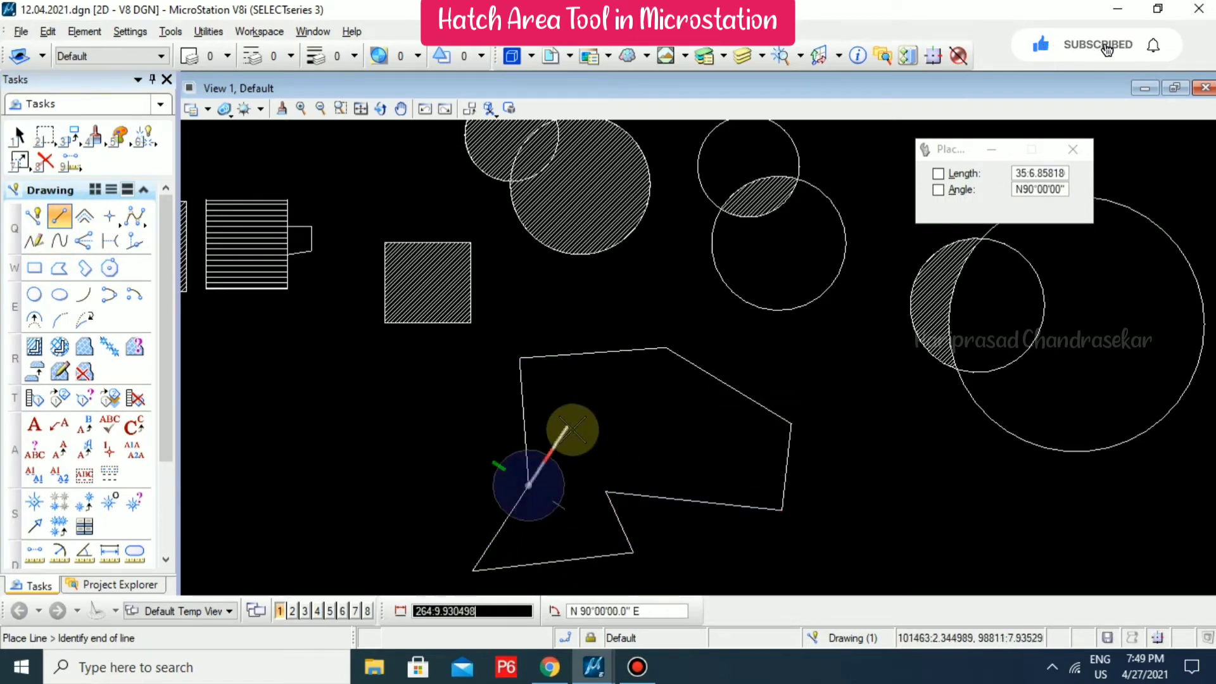
pyautogui.press('Escape')
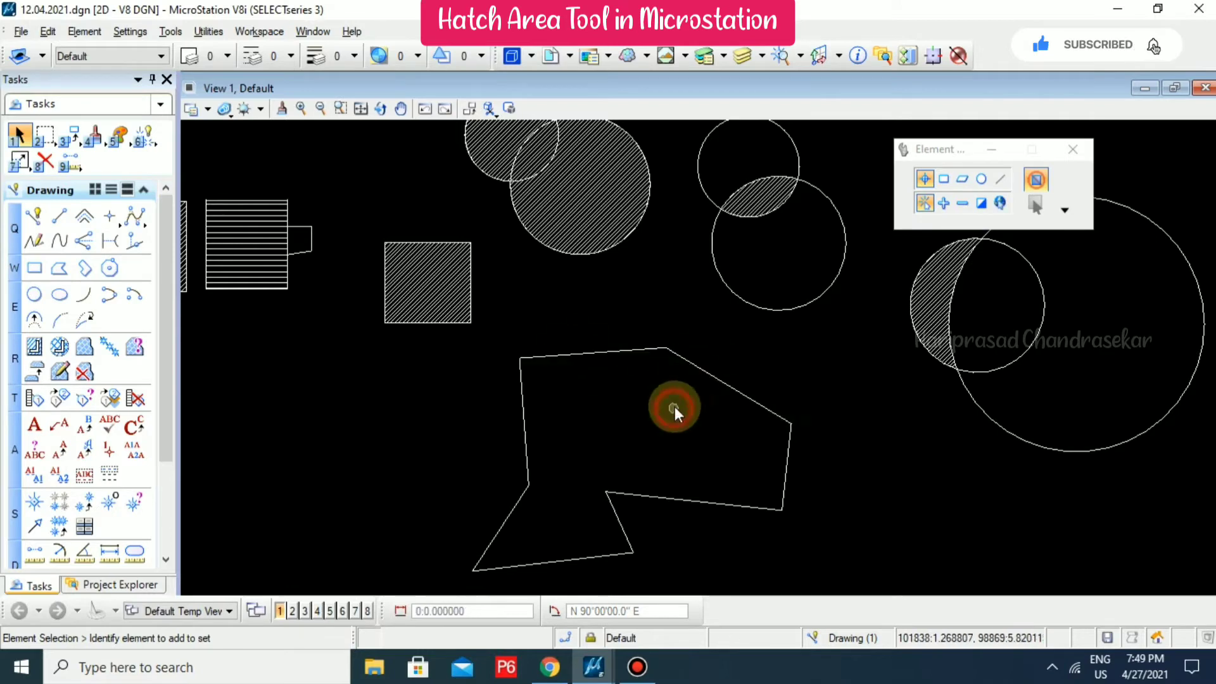
pyautogui.click(35, 346)
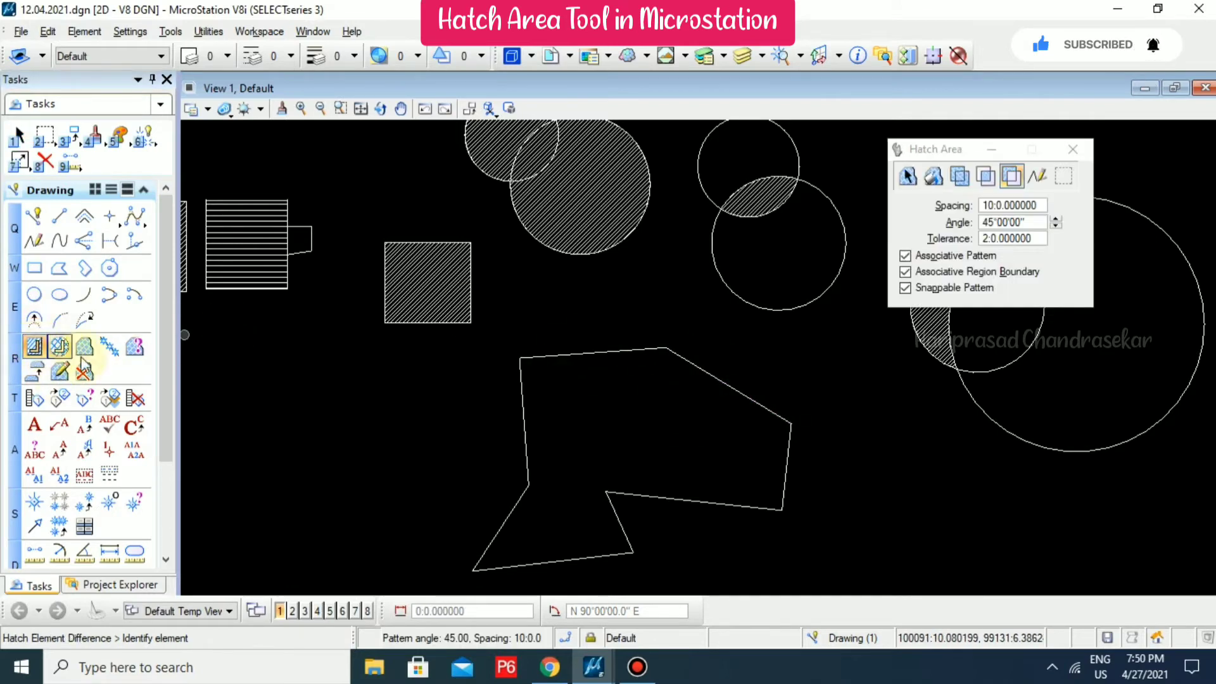
# Flood-hatch the irregular line polygon with 45° diagonal hatching at 10:0 spacing.
pyautogui.click(937, 180)
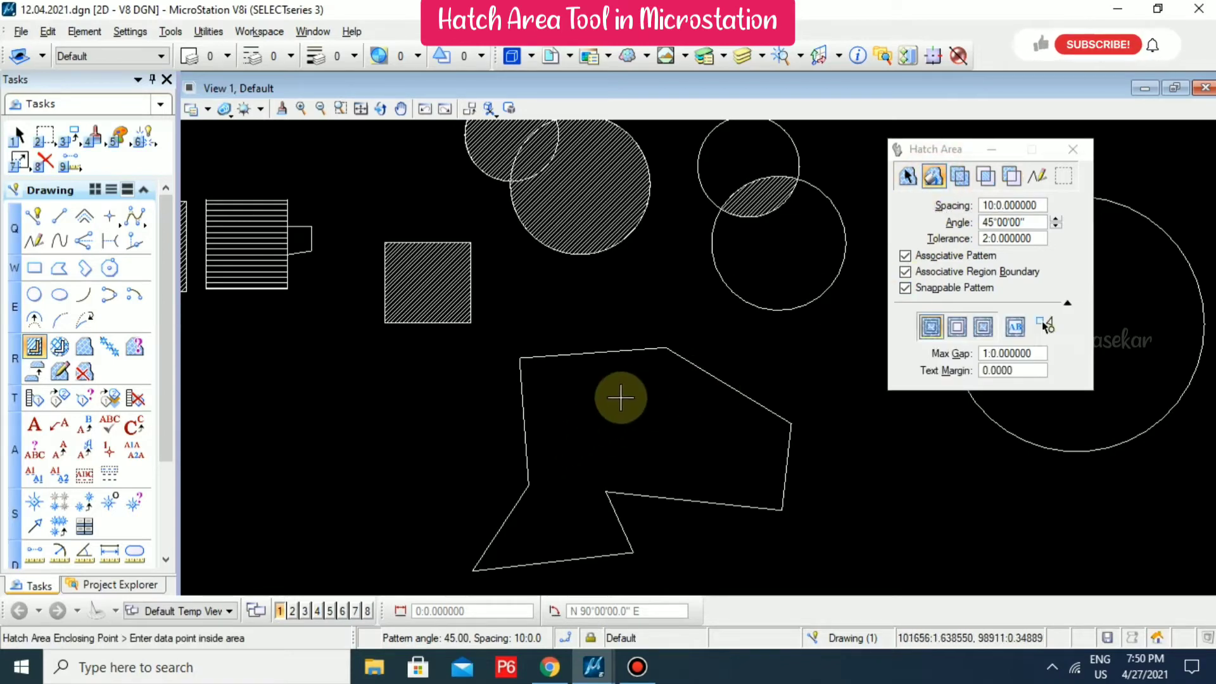
pyautogui.click(619, 398)
pyautogui.click(573, 305)
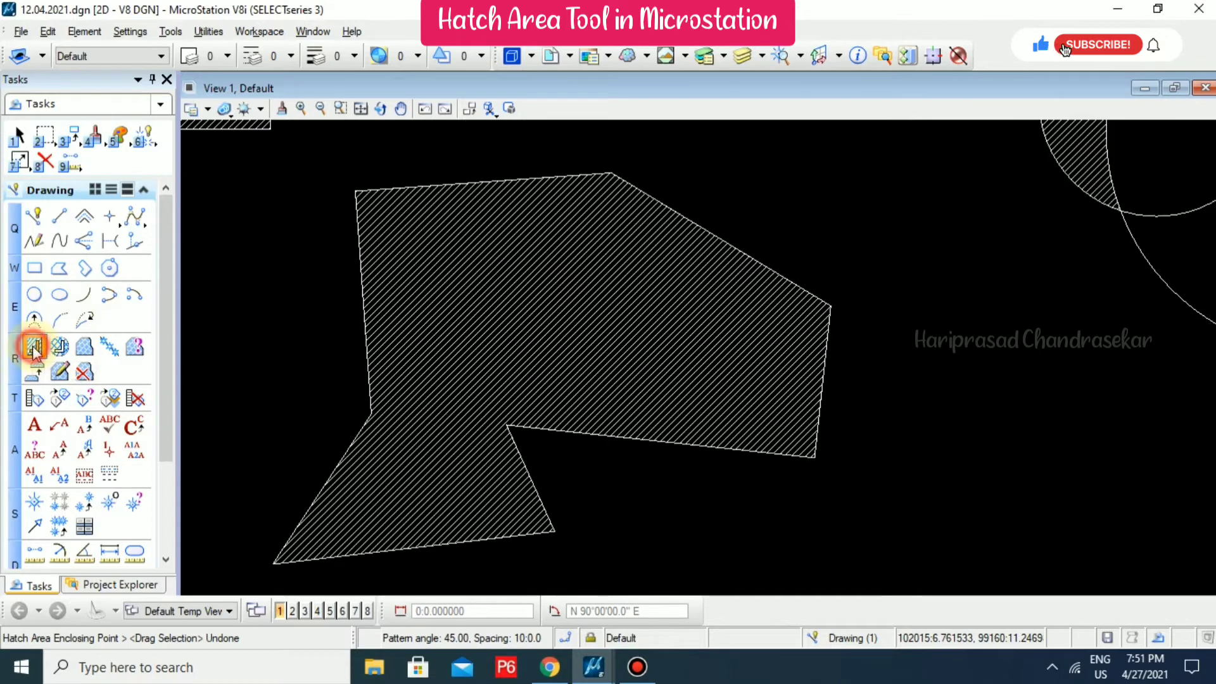
# Reopen the Hatch Area settings and collapse, then re-expand, the extended options.
pyautogui.click(34, 348)
pyautogui.click(1068, 304)
pyautogui.click(1069, 304)
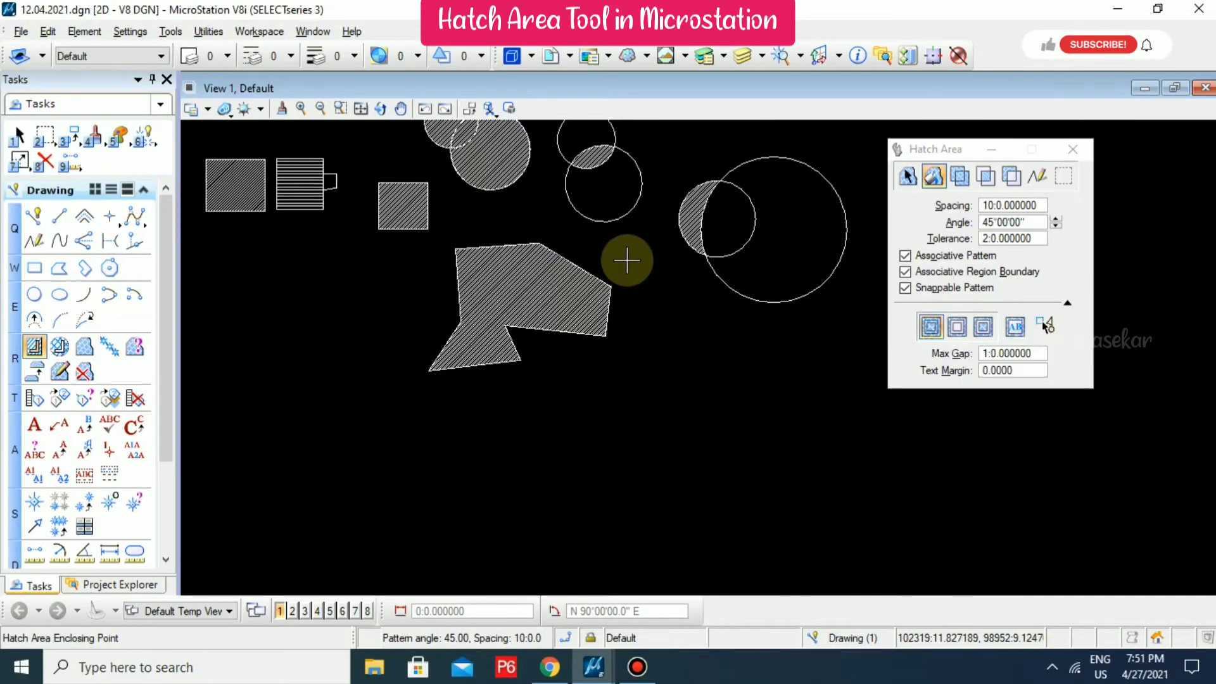
# Draw three nested rectangles with Place Block.
pyautogui.click(35, 269)
pyautogui.click(632, 408)
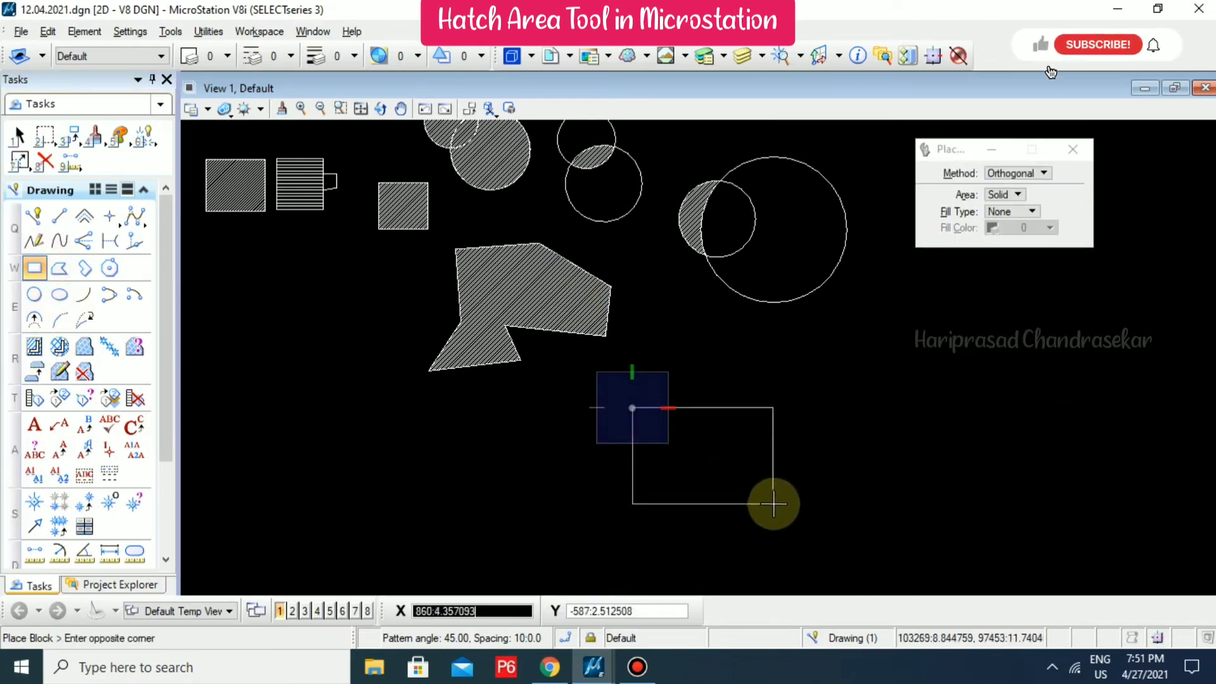
pyautogui.click(773, 504)
pyautogui.click(653, 427)
pyautogui.click(757, 478)
pyautogui.scroll(2, 744, 472)
pyautogui.click(660, 468)
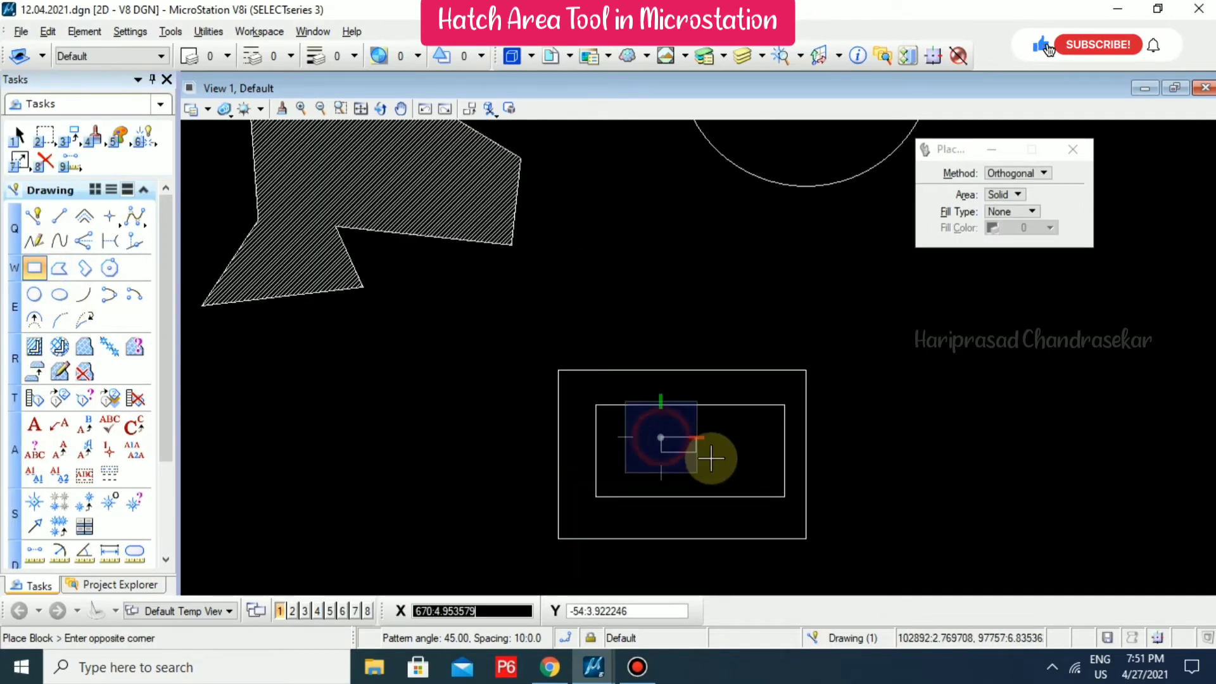
pyautogui.click(737, 437)
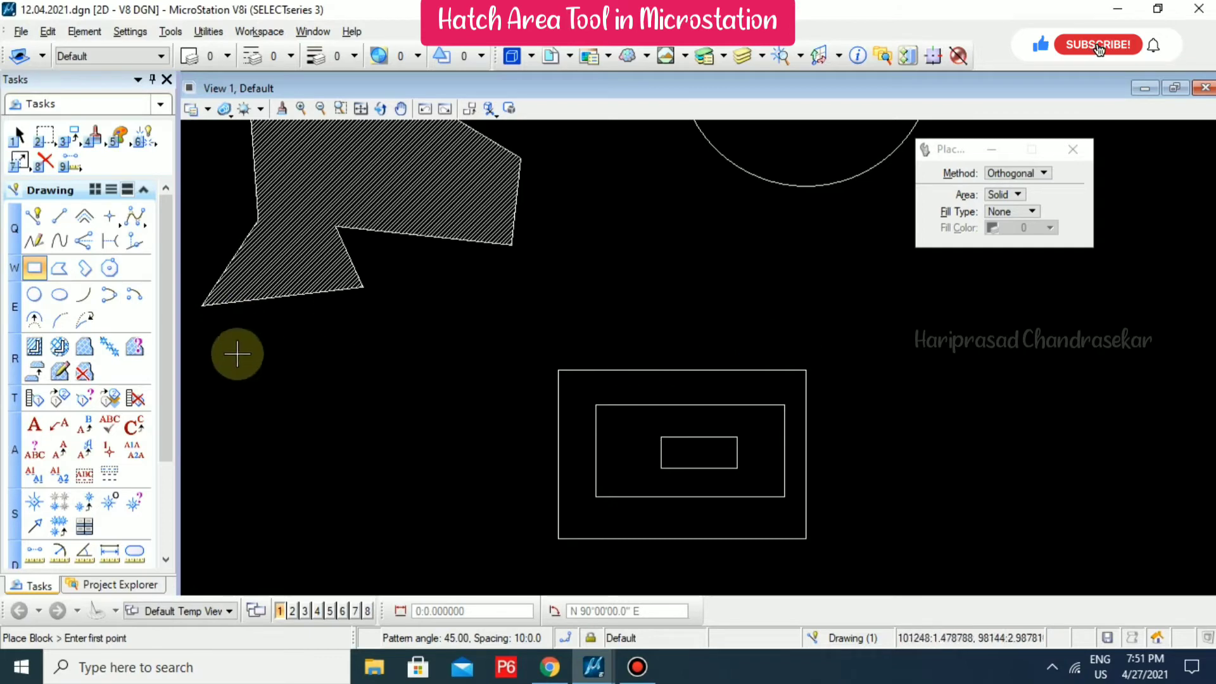
# Hatch the outer rectangle by Element with interior shapes ignored, crossing the inner rectangles.
pyautogui.click(34, 347)
pyautogui.click(953, 326)
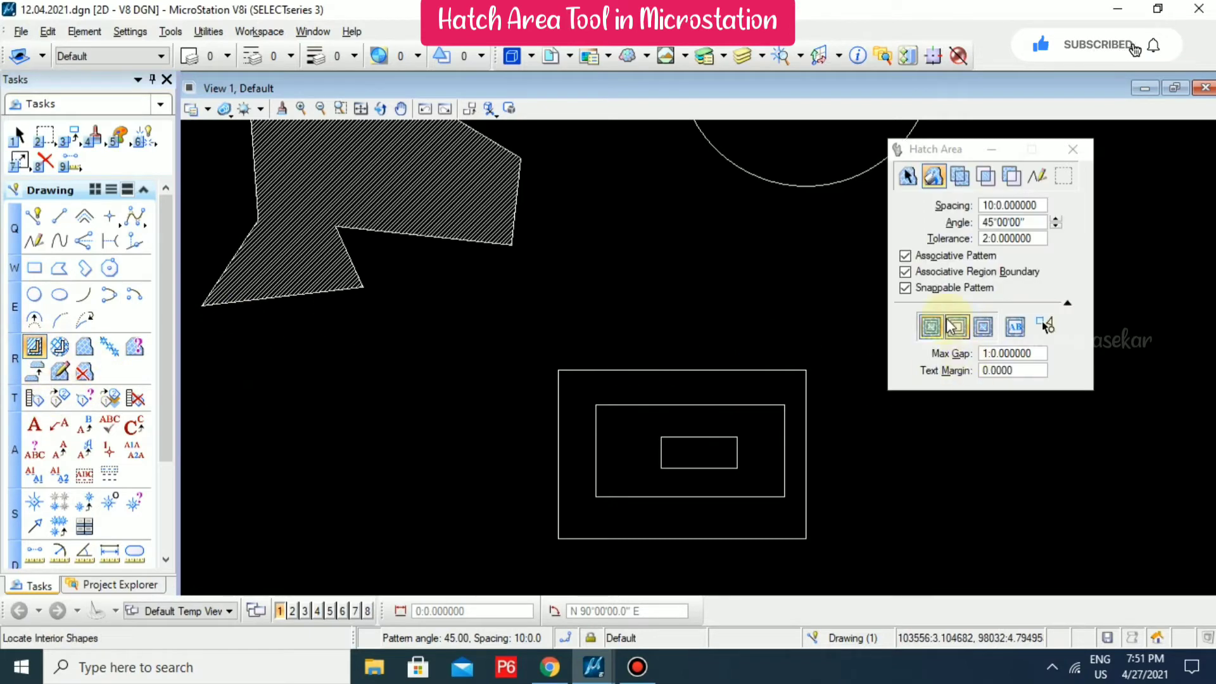
pyautogui.click(931, 328)
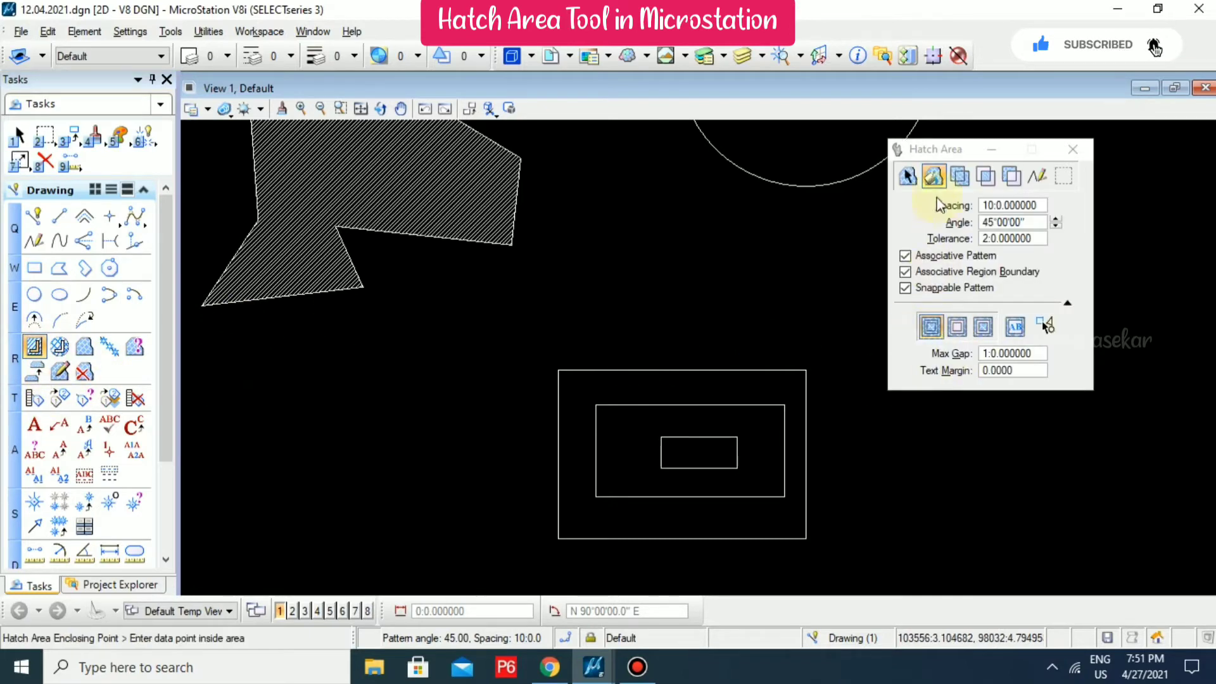
pyautogui.click(907, 177)
pyautogui.click(728, 371)
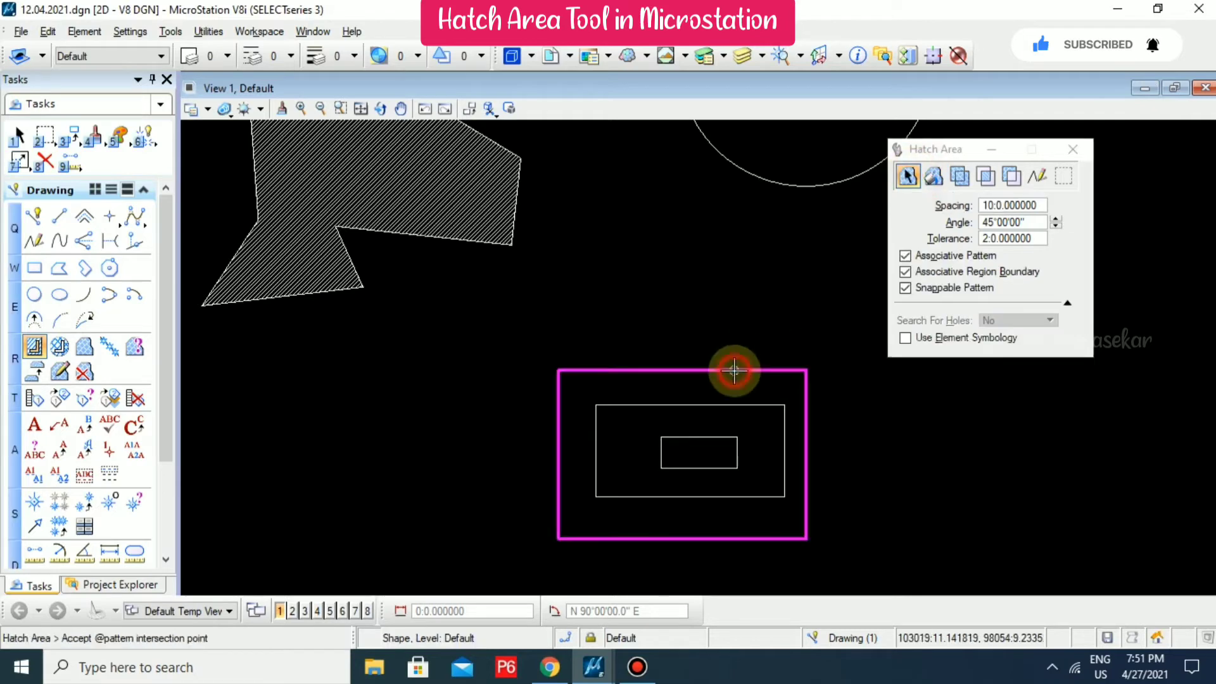
pyautogui.click(670, 307)
pyautogui.scroll(2, 771, 487)
pyautogui.moveTo(696, 369); pyautogui.dragTo(564, 282, button='middle')
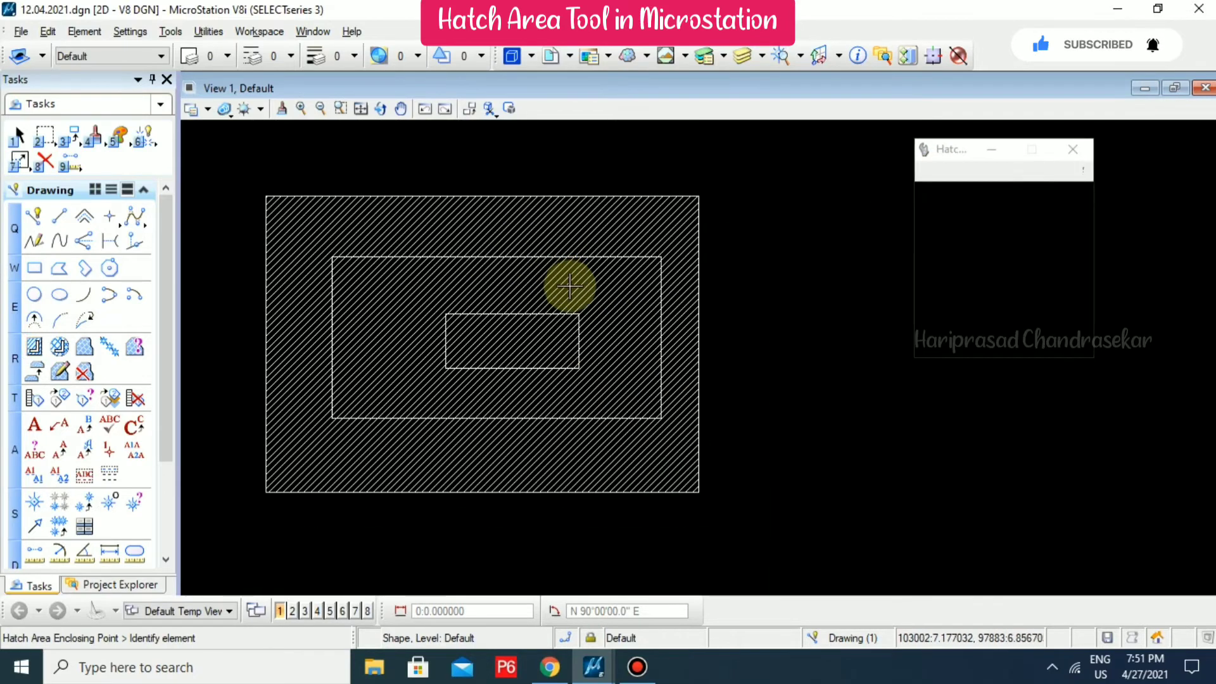
pyautogui.click(658, 331)
pyautogui.scroll(-2, 646, 313)
# Draw a second set of three nested rectangles in empty space.
pyautogui.click(44, 270)
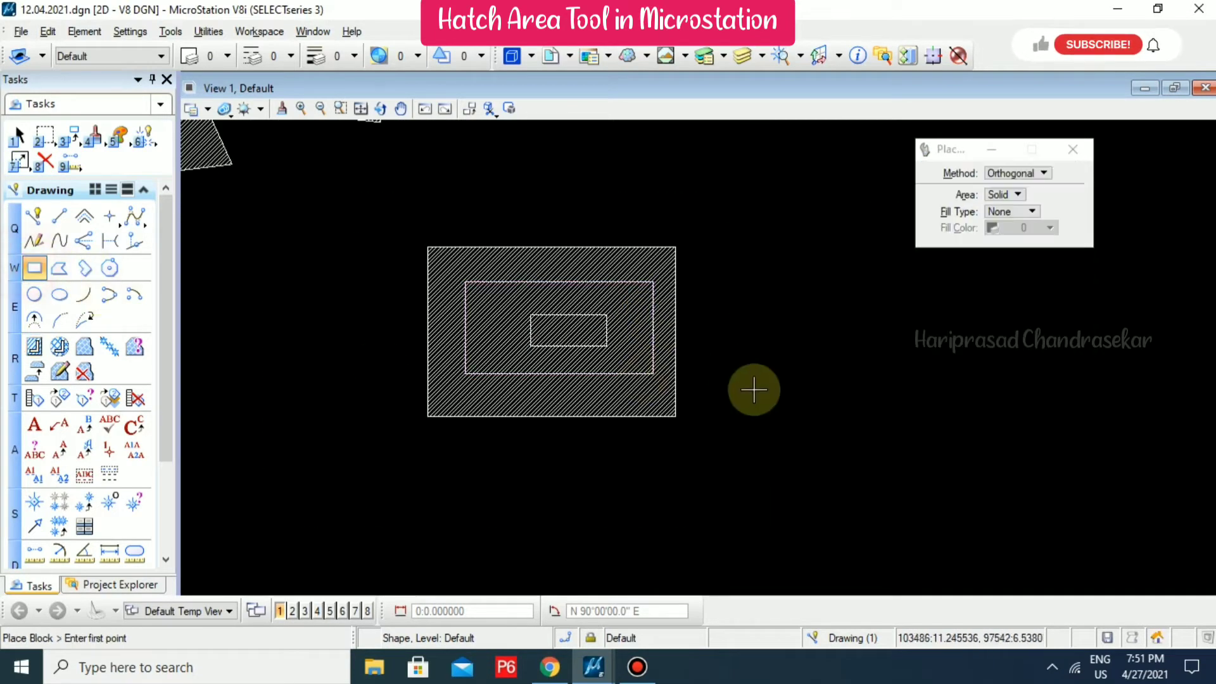
pyautogui.moveTo(753, 388); pyautogui.dragTo(565, 398, button='middle')
pyautogui.click(585, 272)
pyautogui.click(829, 418)
pyautogui.click(655, 314)
pyautogui.click(787, 372)
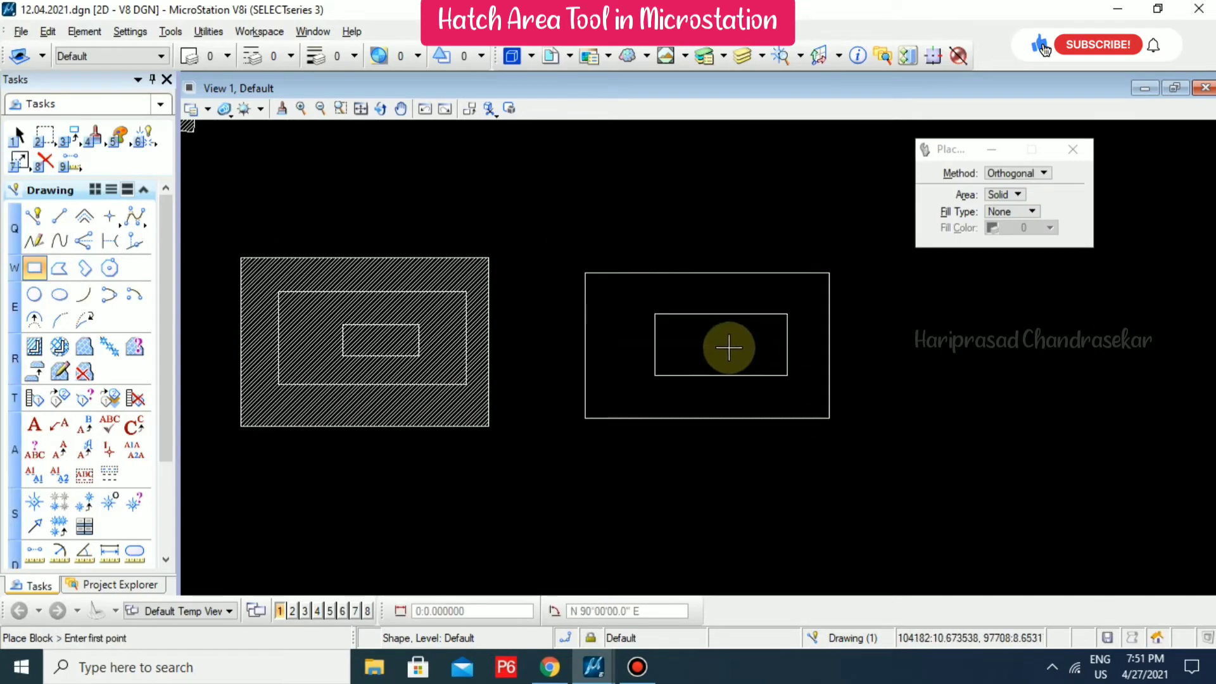
pyautogui.scroll(1, 722, 344)
pyautogui.click(691, 329)
pyautogui.click(773, 359)
pyautogui.press('Escape')
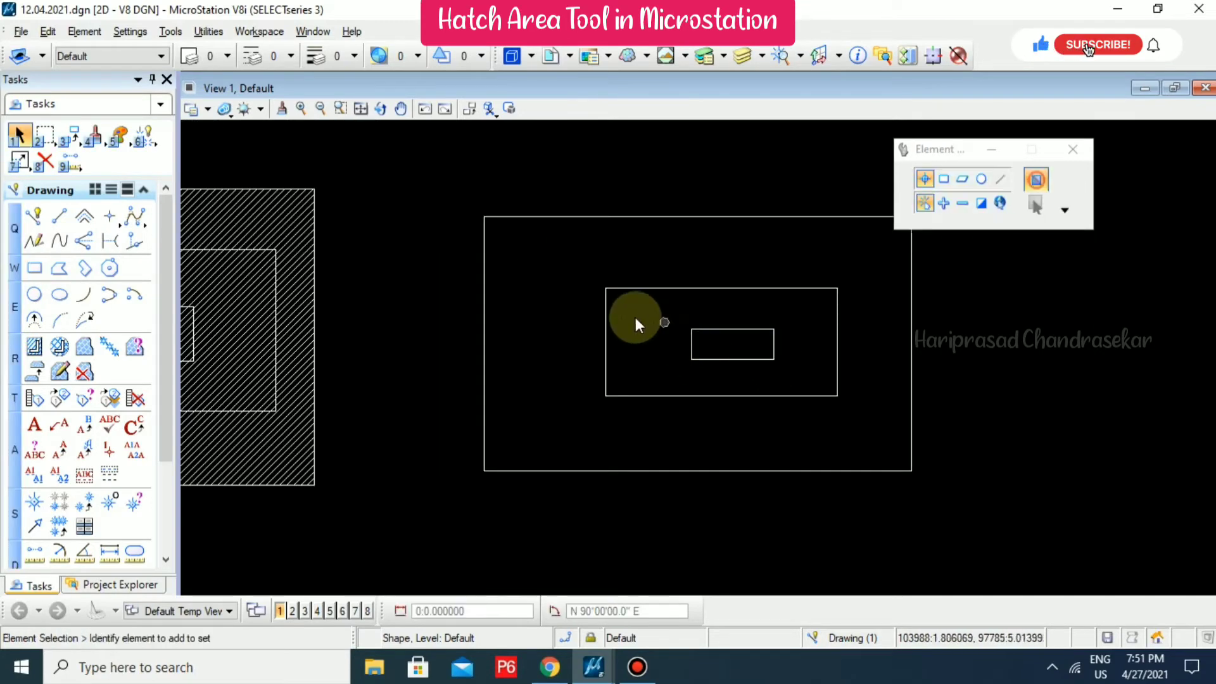
# Flood-hatch the band between the outer and middle rectangles at 45°, leaving the centre clear.
pyautogui.click(40, 347)
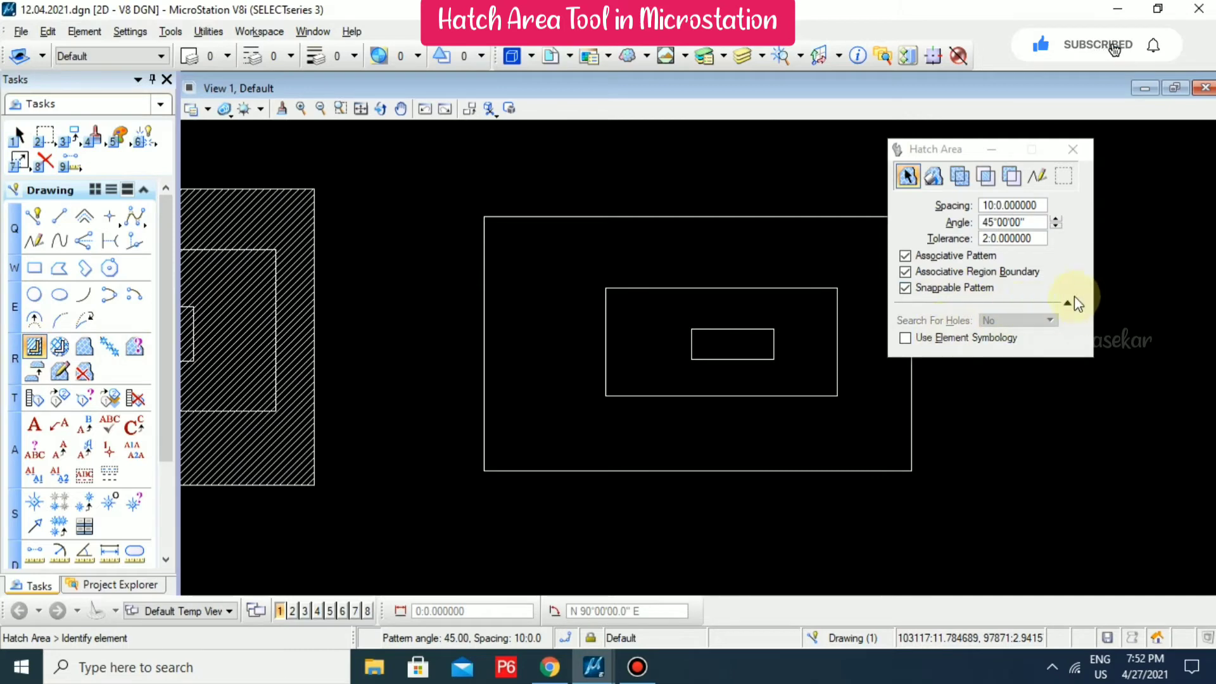
pyautogui.click(932, 176)
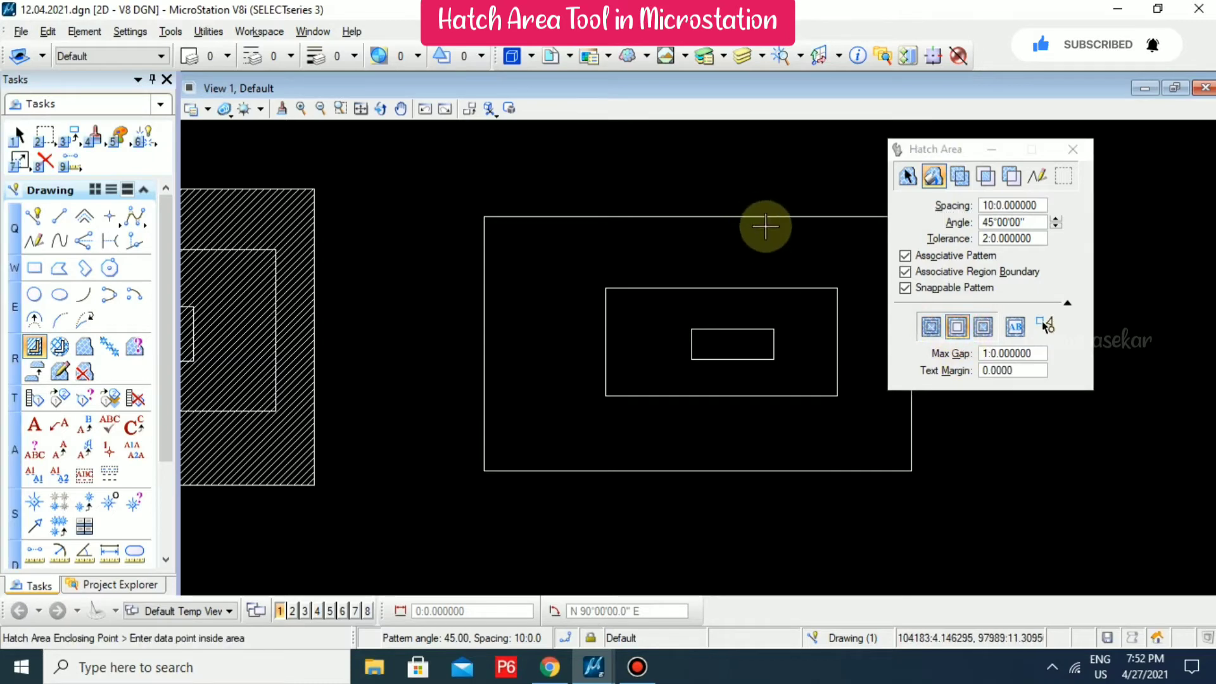
pyautogui.moveTo(765, 225); pyautogui.dragTo(652, 264, button='middle')
pyautogui.click(677, 252)
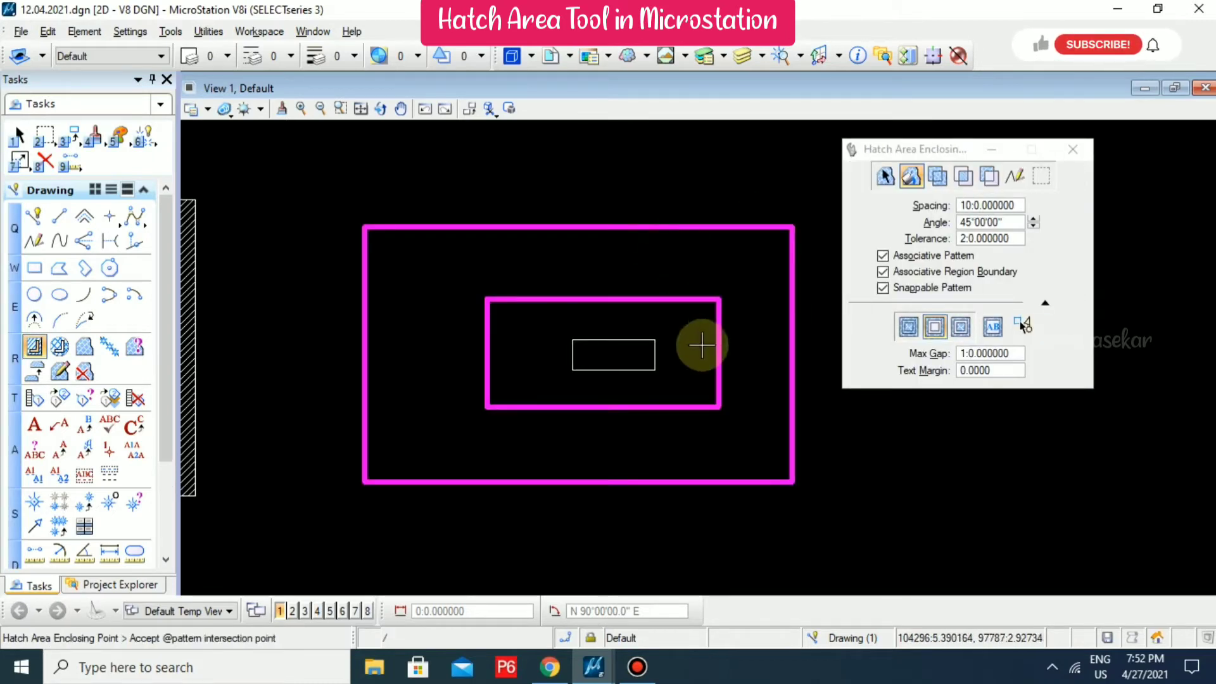
pyautogui.moveTo(645, 335); pyautogui.dragTo(602, 314, button='middle')
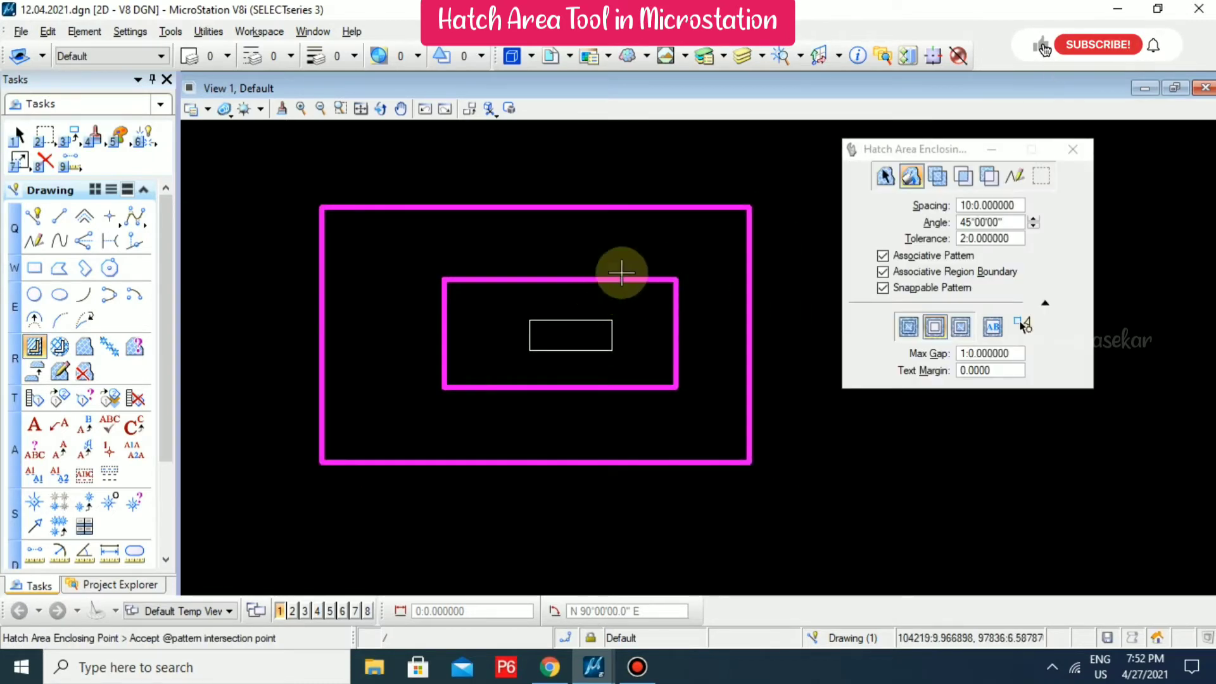
pyautogui.click(636, 190)
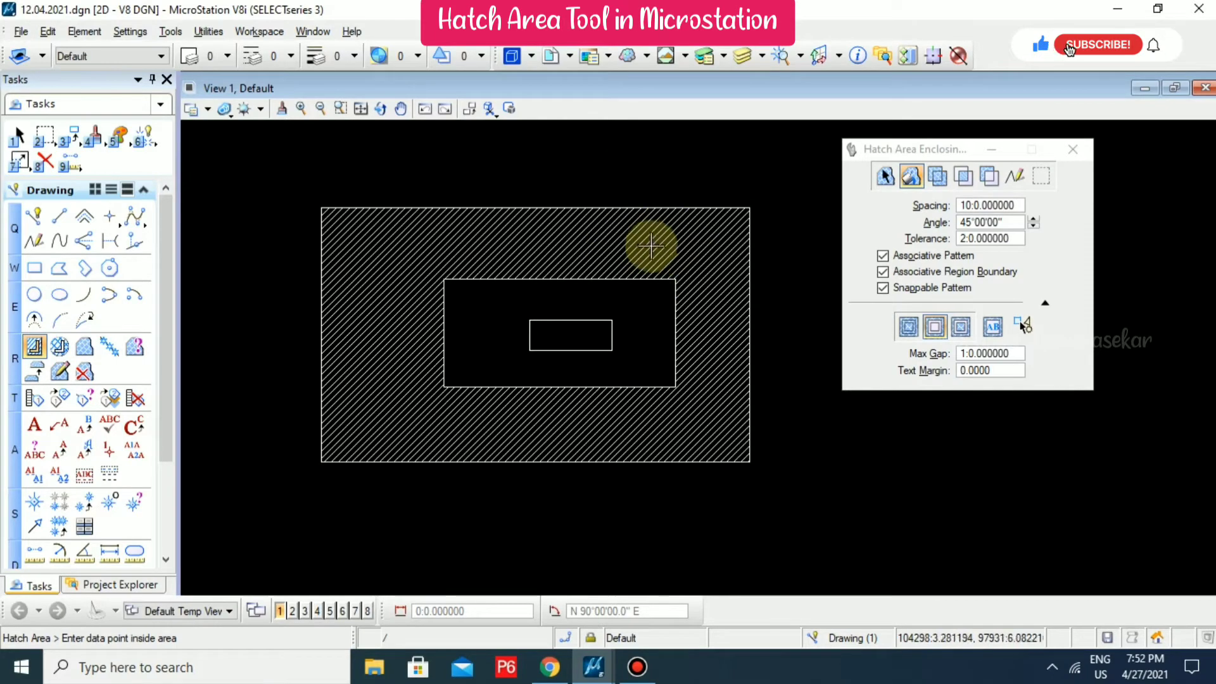
pyautogui.moveTo(631, 250)
pyautogui.mouseDown(button='middle')
pyautogui.moveTo(669, 258)
pyautogui.moveTo(618, 331)
pyautogui.mouseUp(button='middle')
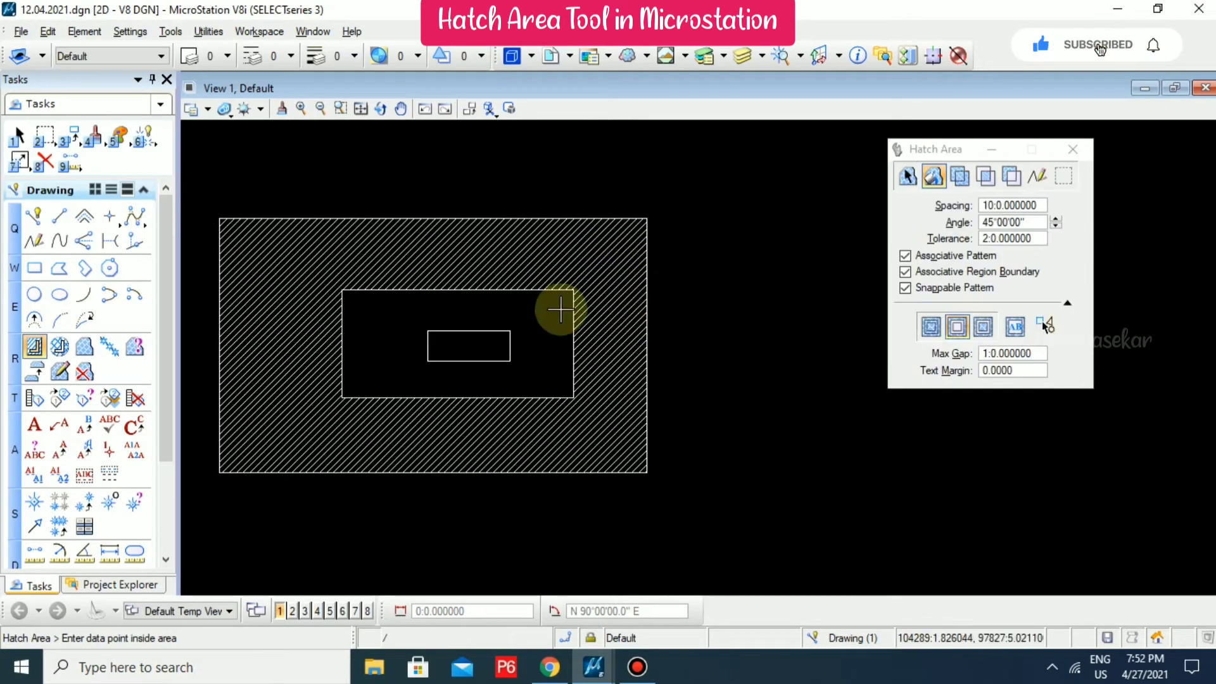
pyautogui.moveTo(701, 310); pyautogui.dragTo(665, 314, button='middle')
pyautogui.scroll(-2, 643, 241)
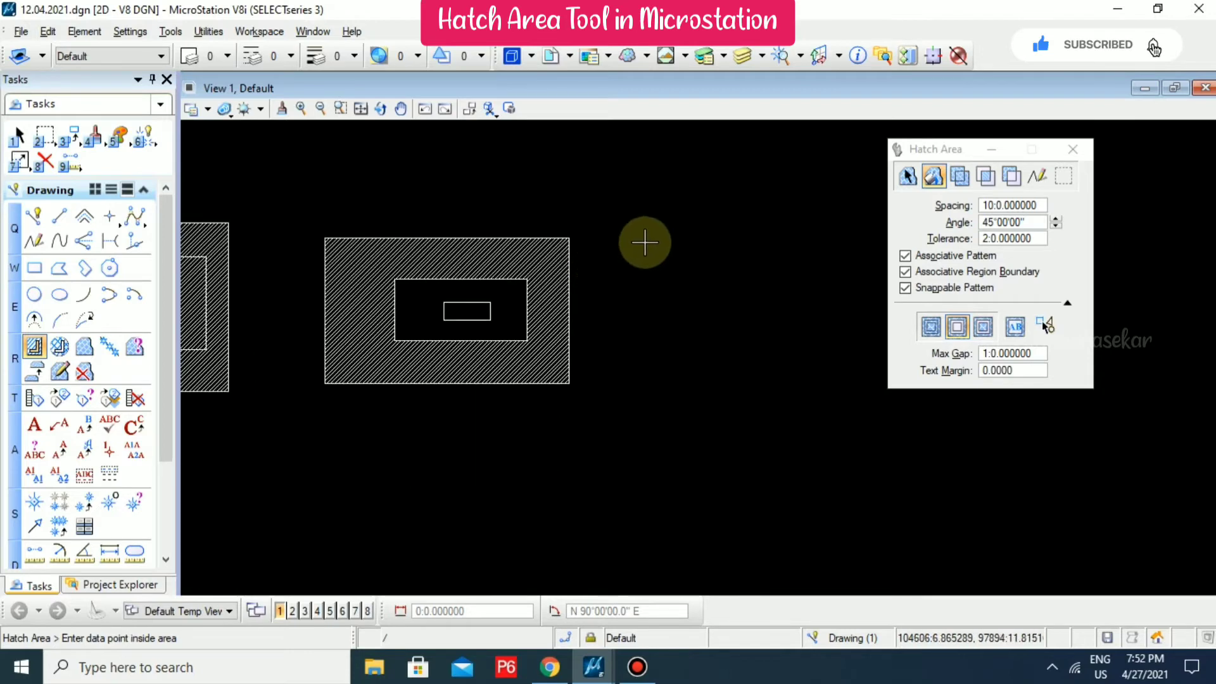
# Draw a third set of three nested rectangles.
pyautogui.click(35, 269)
pyautogui.click(630, 259)
pyautogui.click(833, 443)
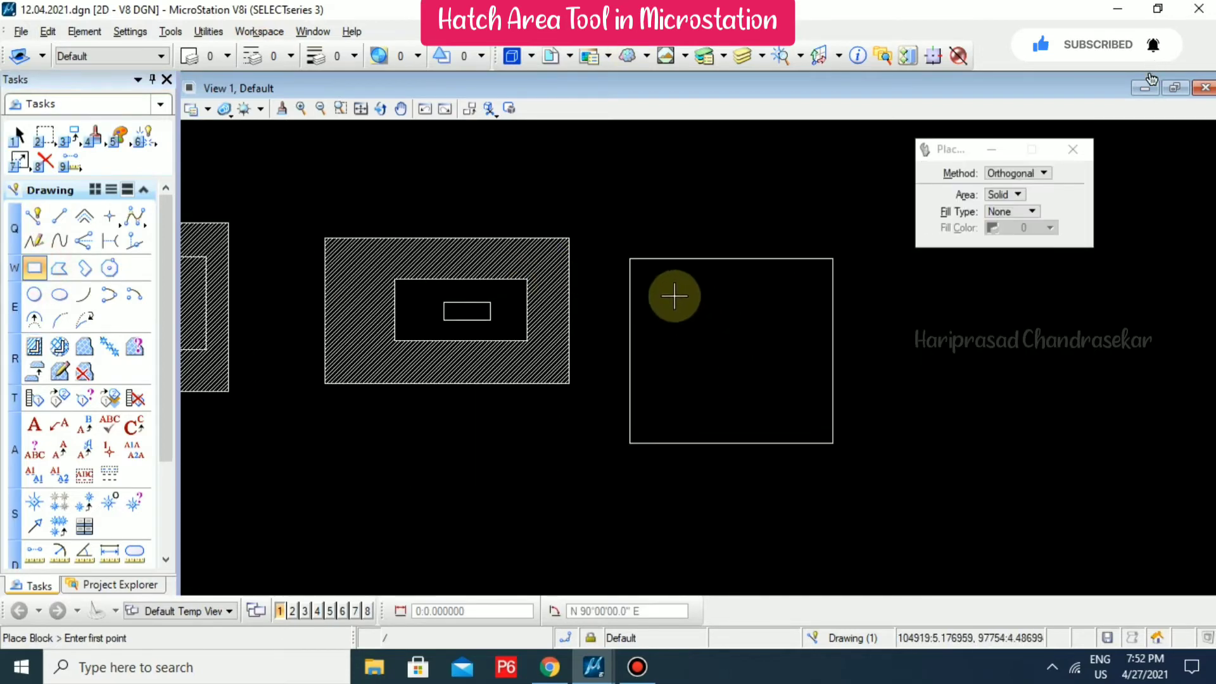
pyautogui.click(801, 402)
pyautogui.click(713, 322)
pyautogui.click(785, 378)
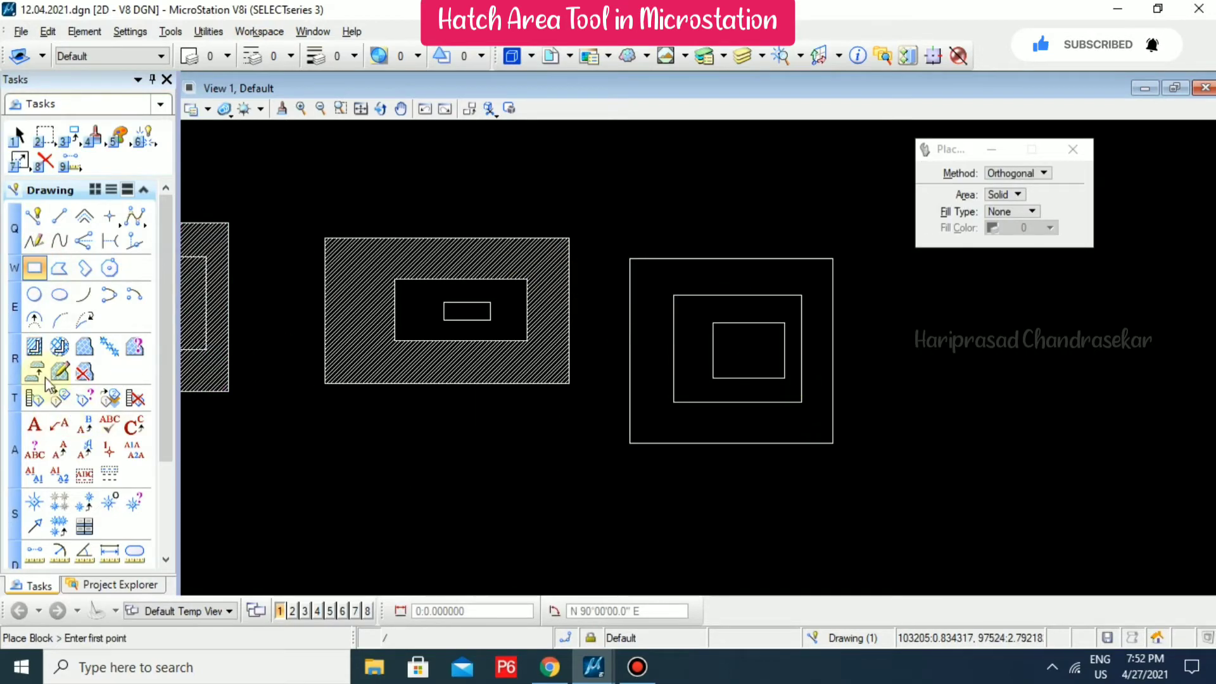
# Hatch the set with Alternating interior shapes, filling the outer band and innermost rectangle.
pyautogui.click(35, 347)
pyautogui.click(983, 327)
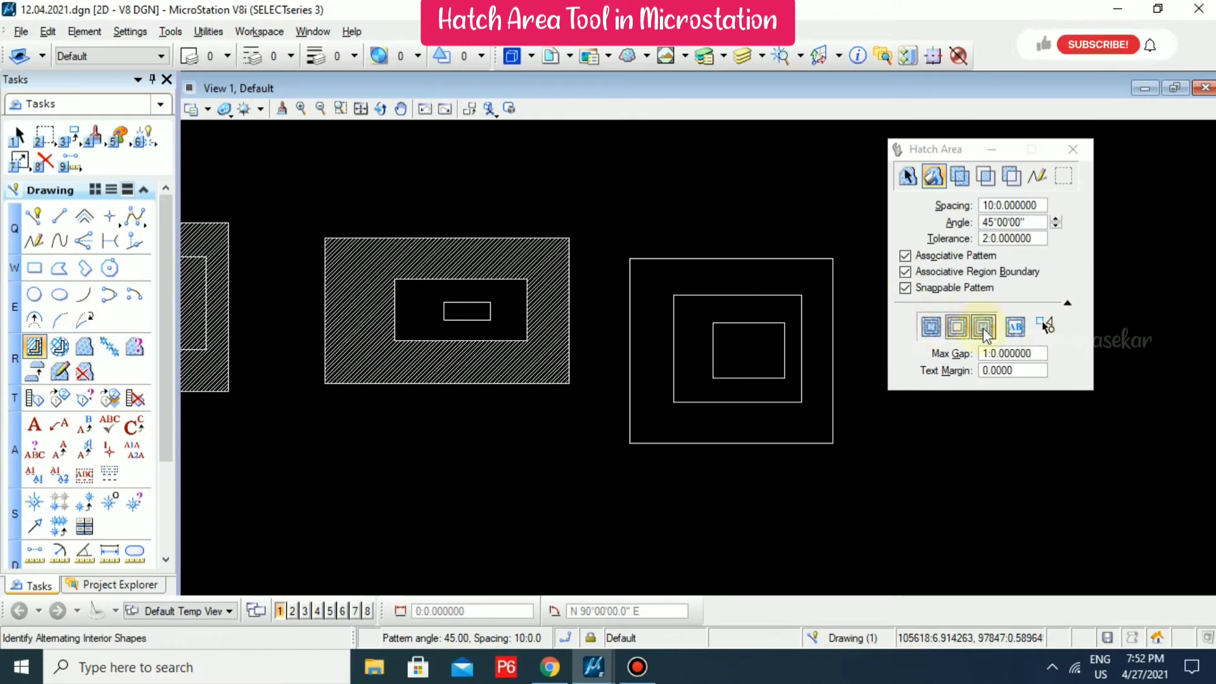
pyautogui.click(983, 327)
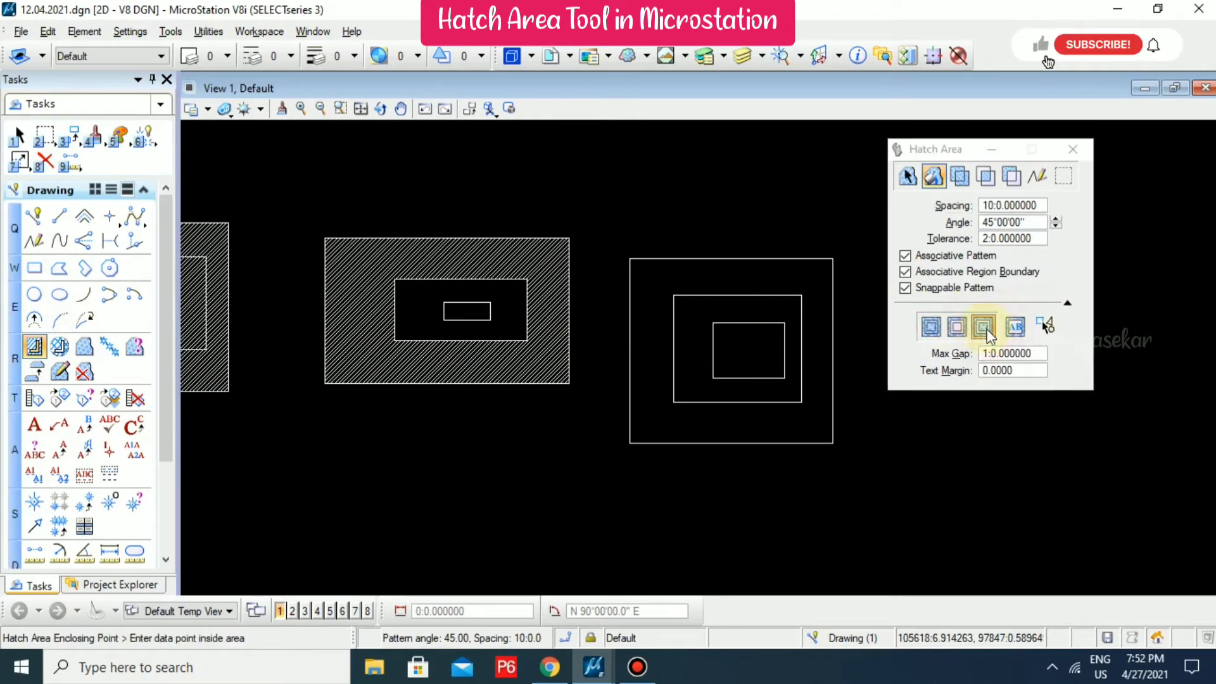
pyautogui.click(748, 277)
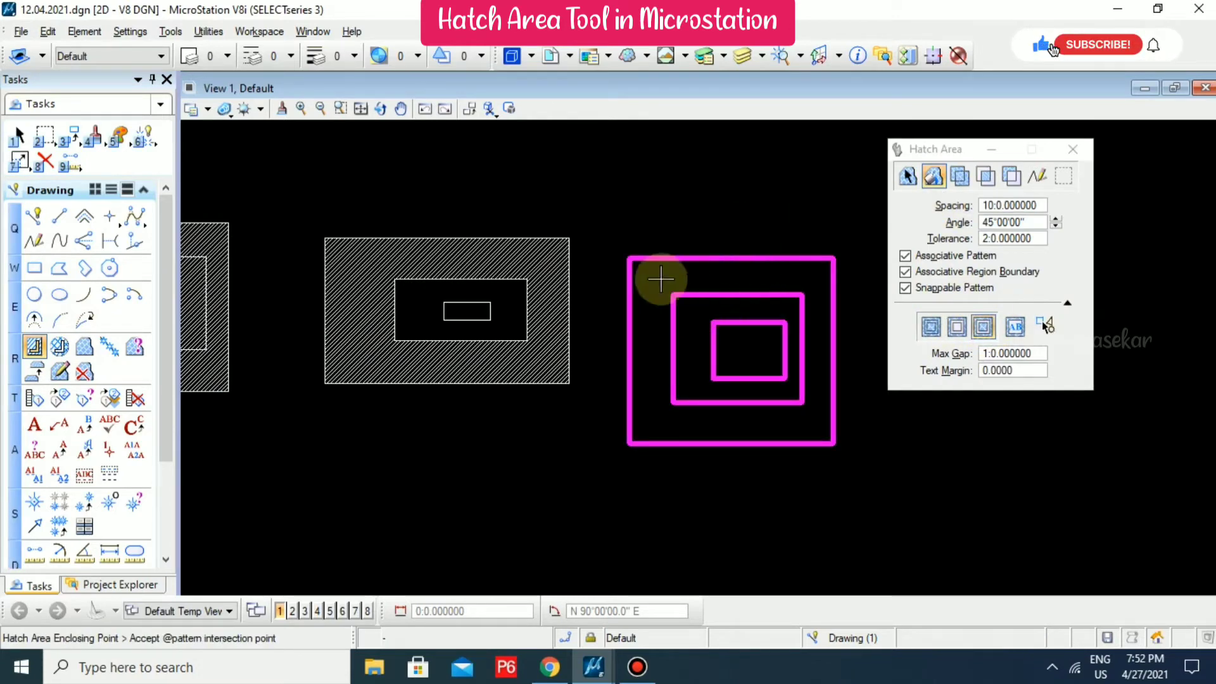
pyautogui.click(719, 200)
pyautogui.scroll(2, 766, 342)
pyautogui.scroll(1, 640, 228)
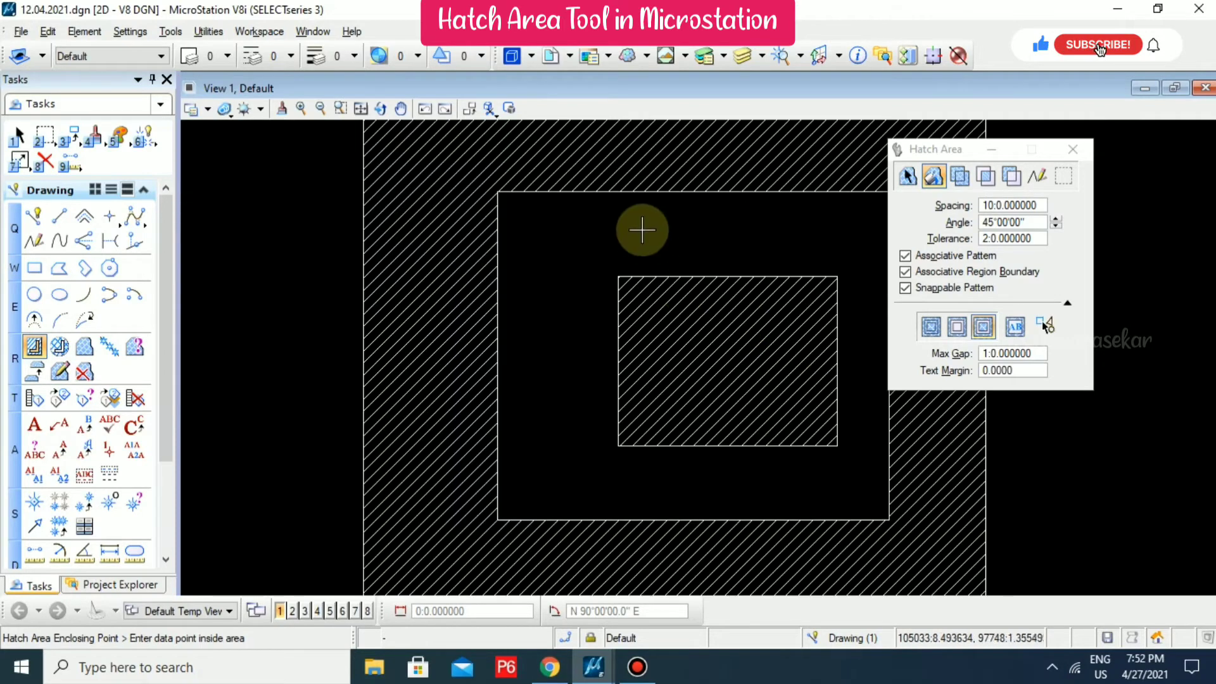
pyautogui.scroll(-1, 684, 234)
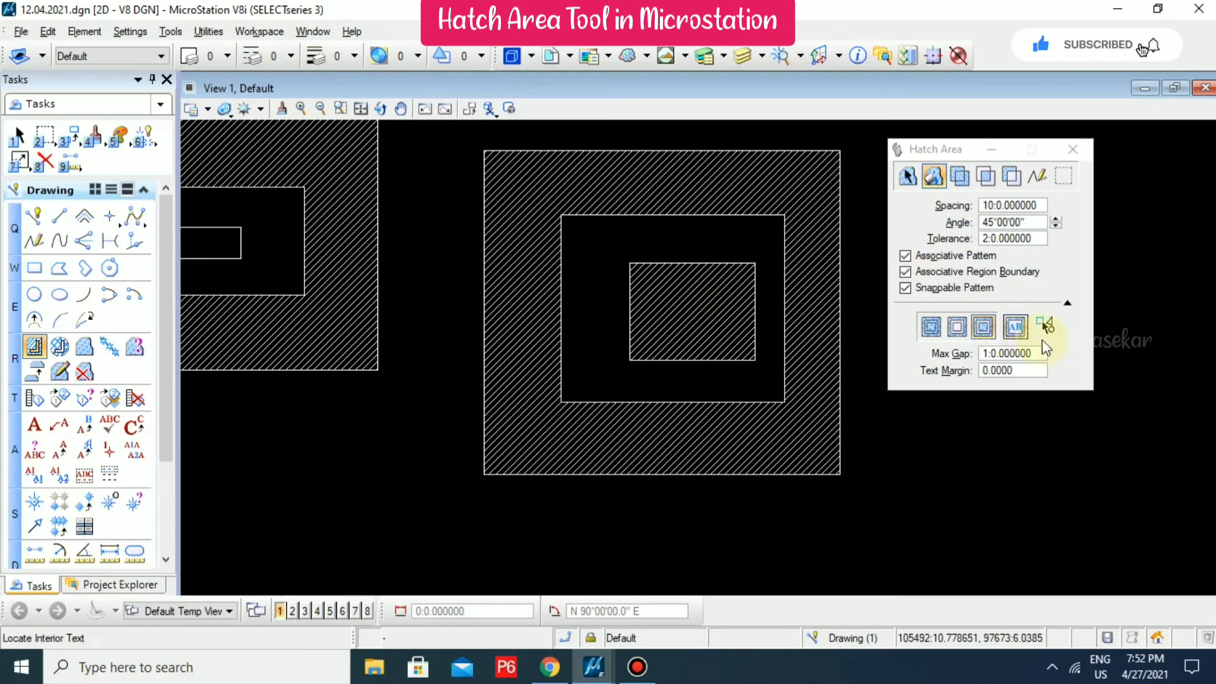
pyautogui.scroll(-3, 611, 292)
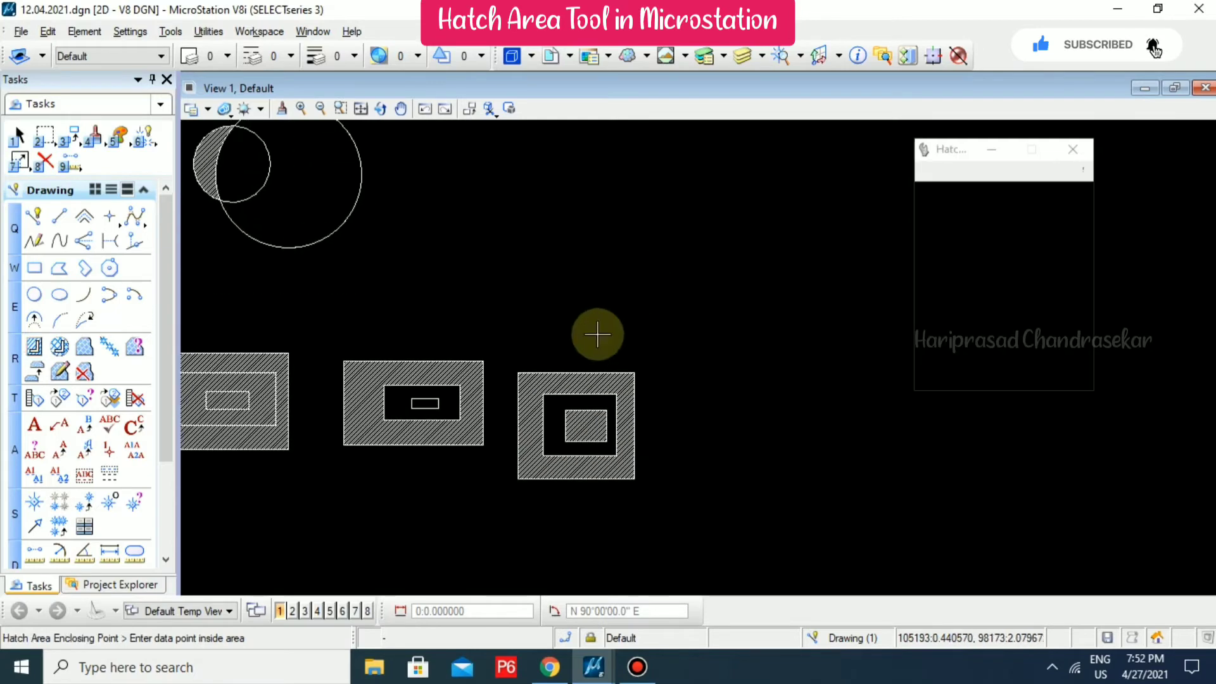
# Draw a new empty rectangle with Place Block.
pyautogui.click(35, 268)
pyautogui.click(557, 203)
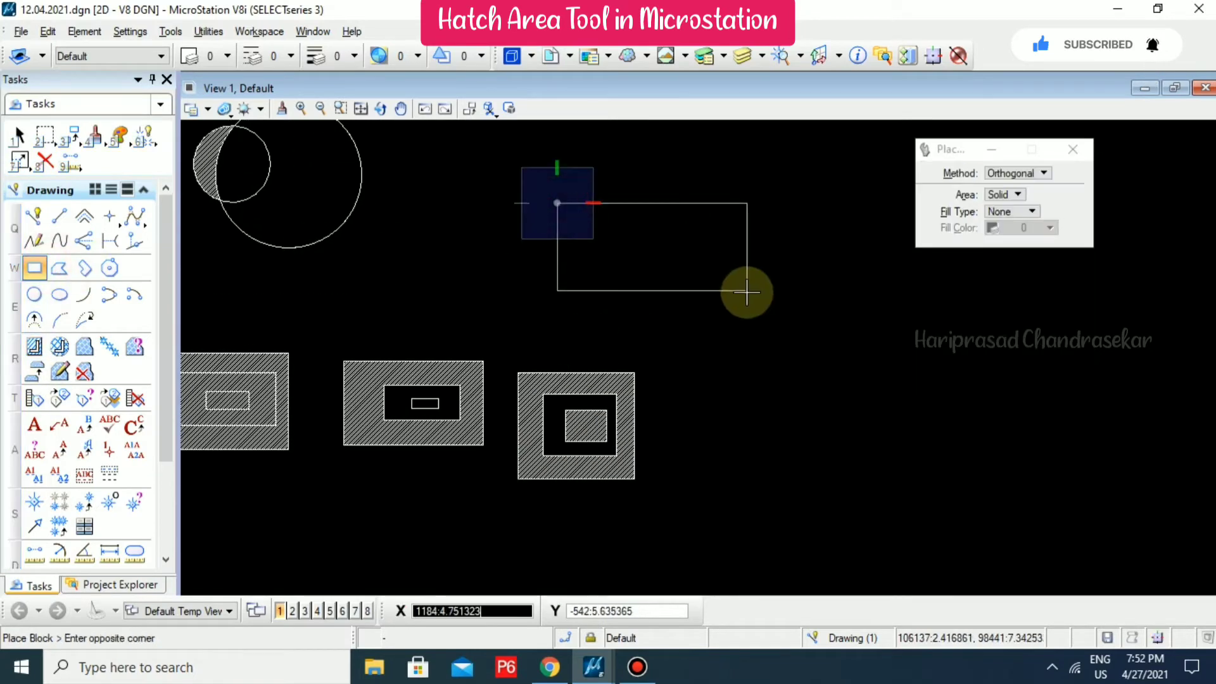
pyautogui.click(747, 293)
# Place the text 'AAAA' in the drawing and close the Text Editor.
pyautogui.click(37, 426)
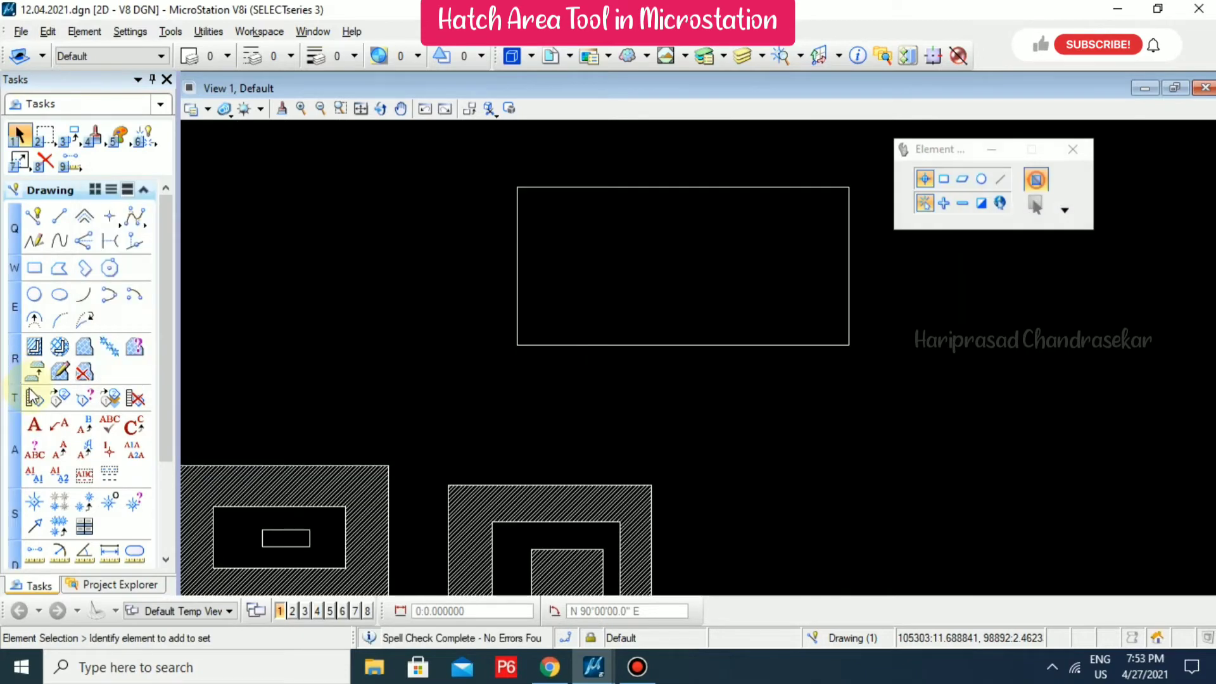
pyautogui.click(35, 428)
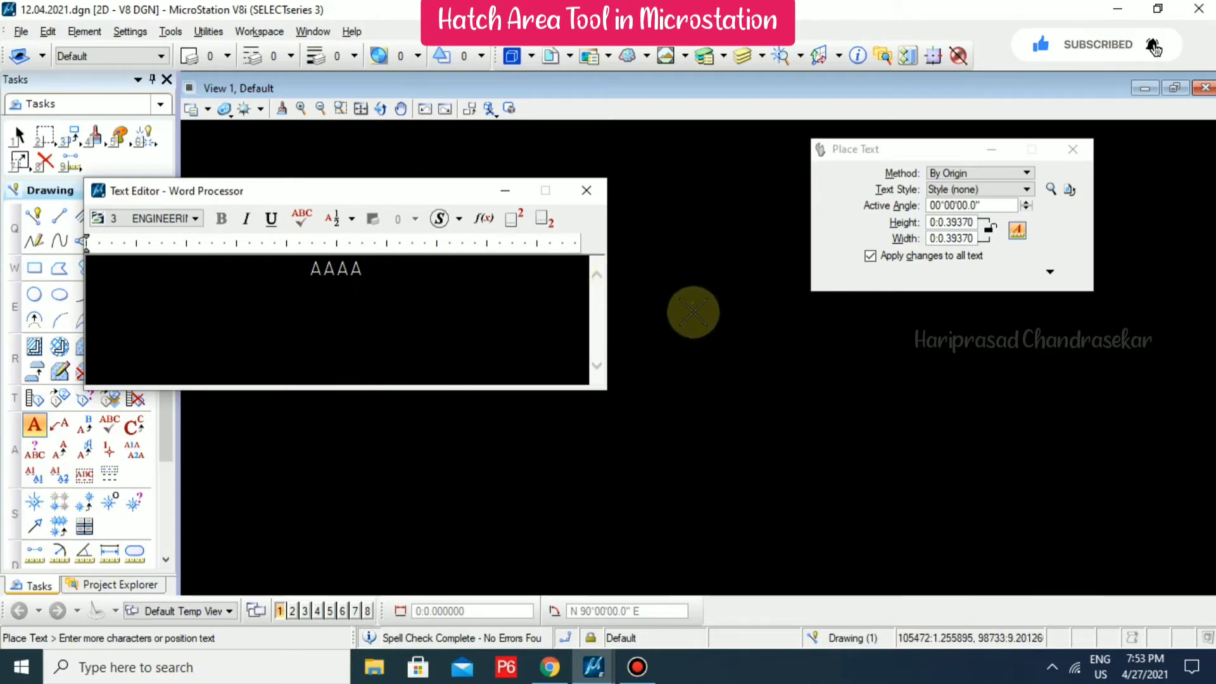
pyautogui.click(674, 347)
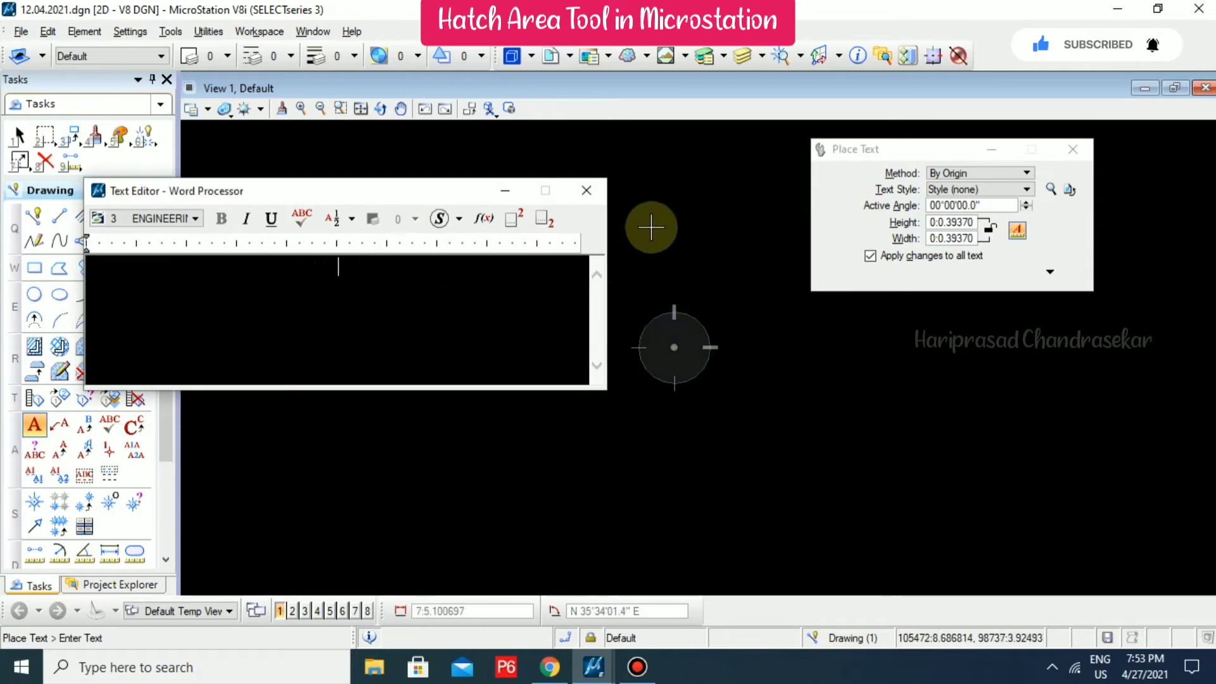
pyautogui.click(586, 190)
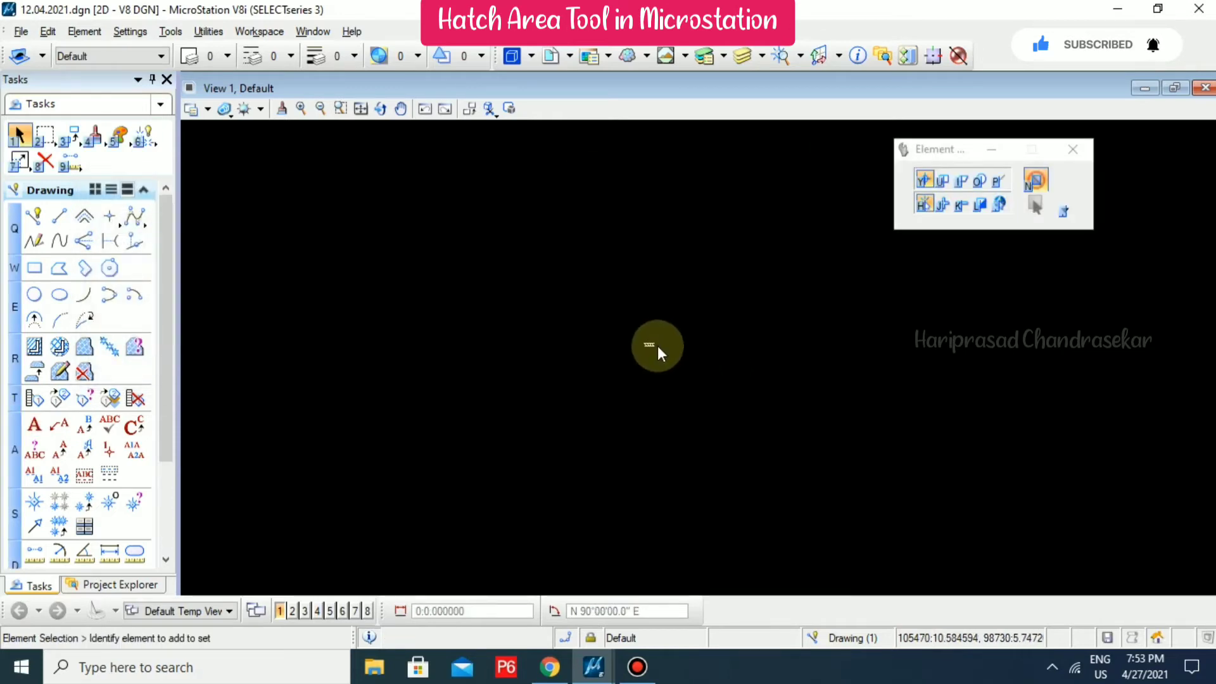
# Scale the AAAA text by a factor of 50 so it fills the empty rectangle.
pyautogui.click(618, 335)
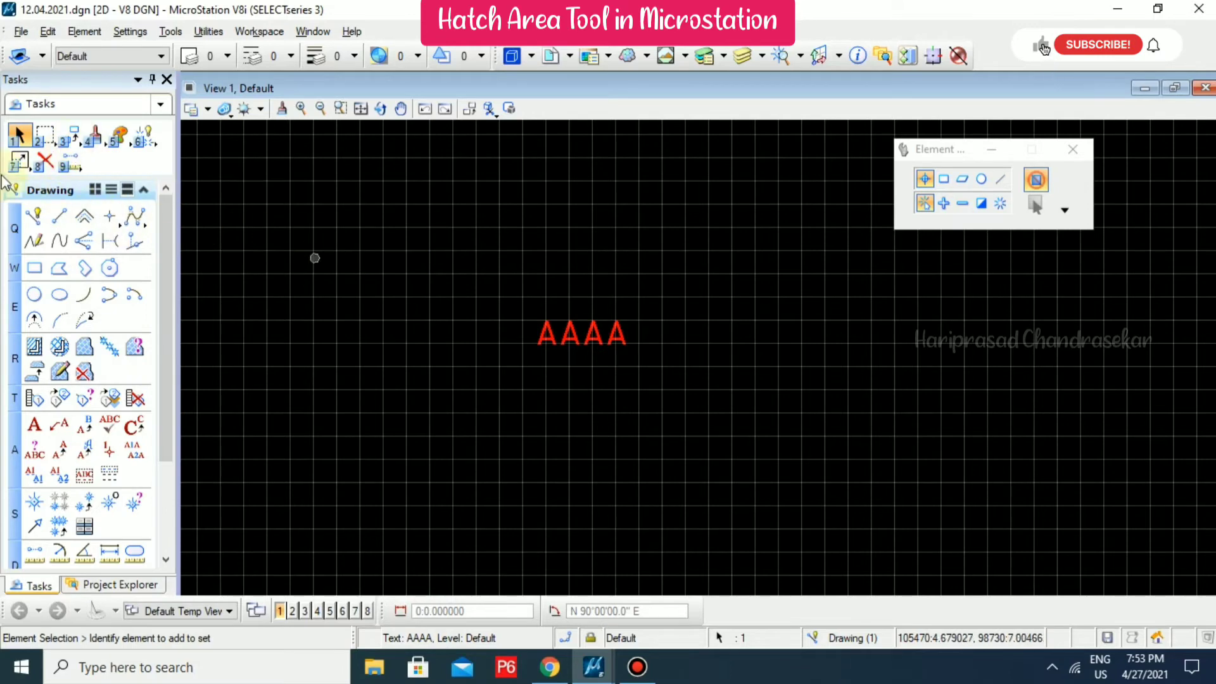
pyautogui.click(76, 144)
pyautogui.click(136, 204)
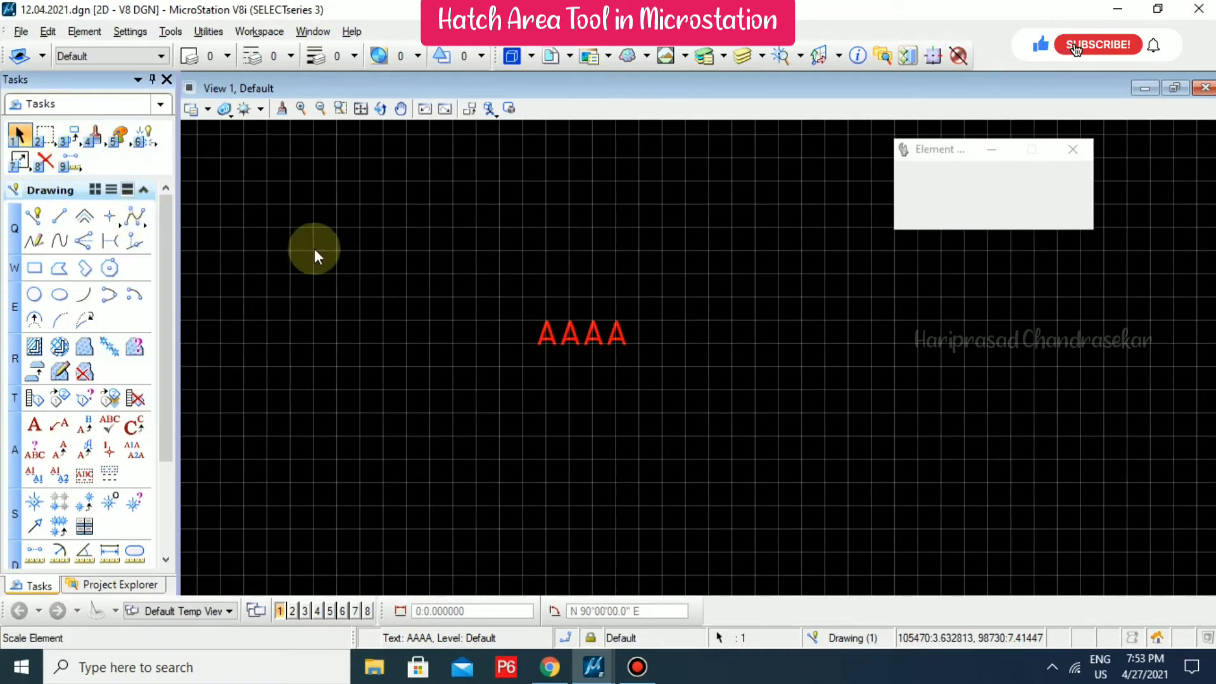
pyautogui.click(1014, 192)
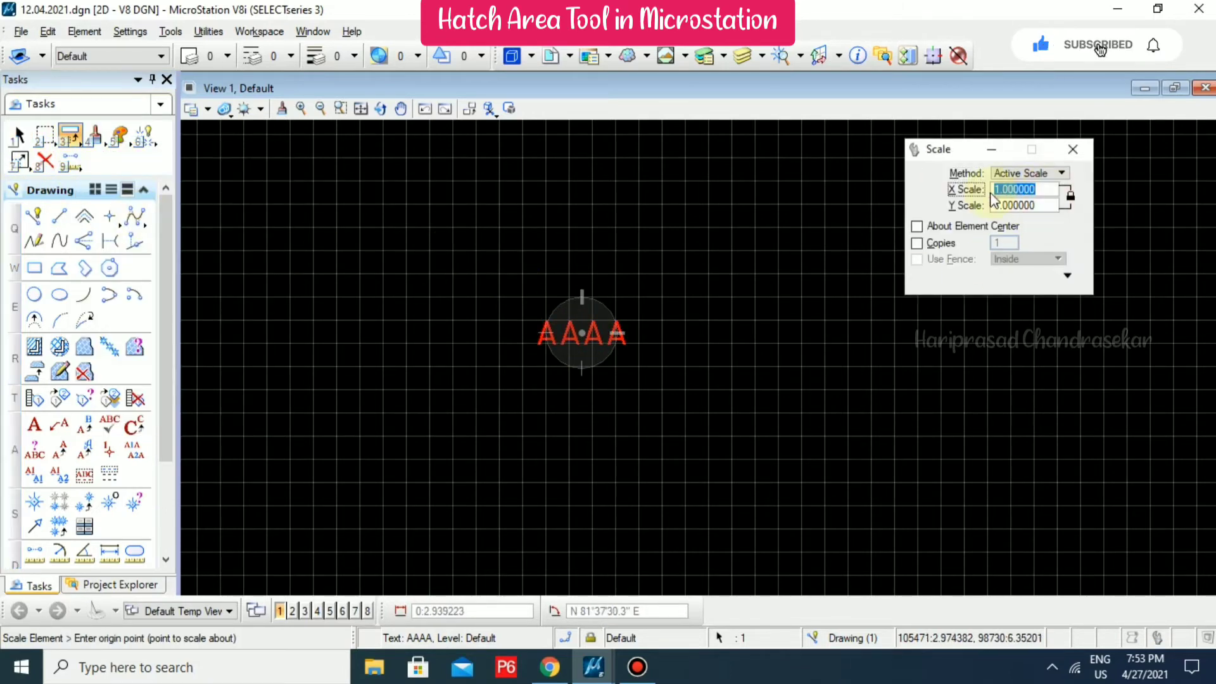
pyautogui.write('50')
pyautogui.press('Tab')
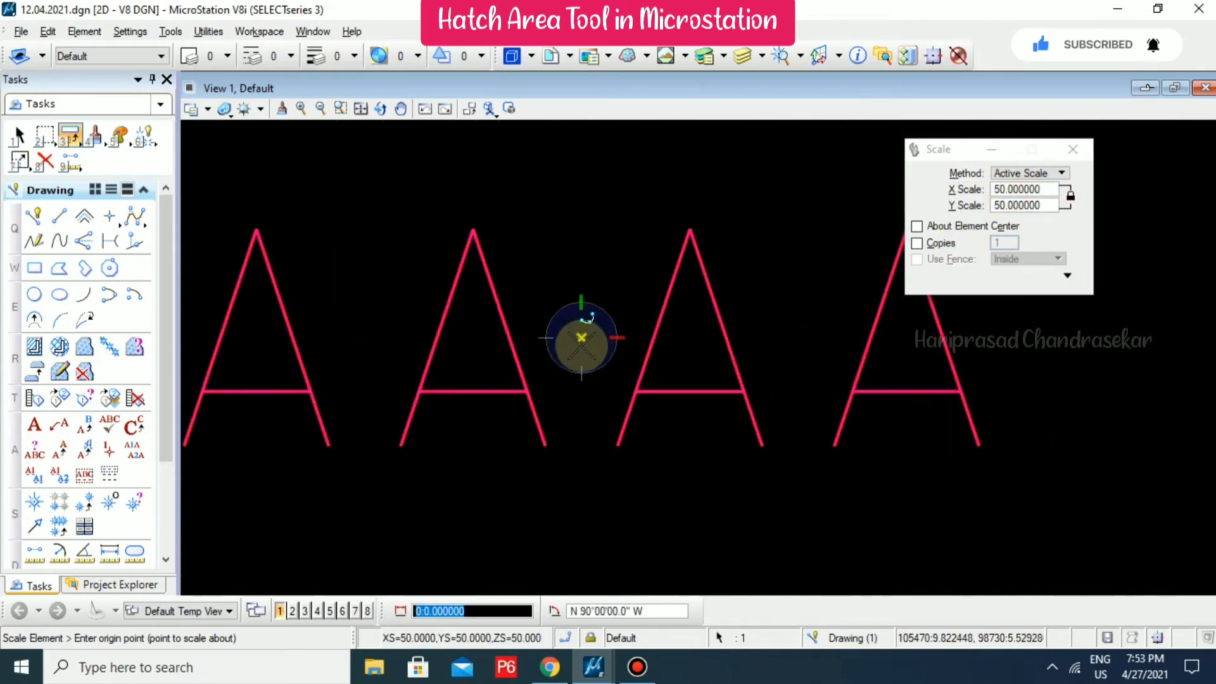
pyautogui.scroll(-3, 593, 444)
pyautogui.scroll(3, 608, 421)
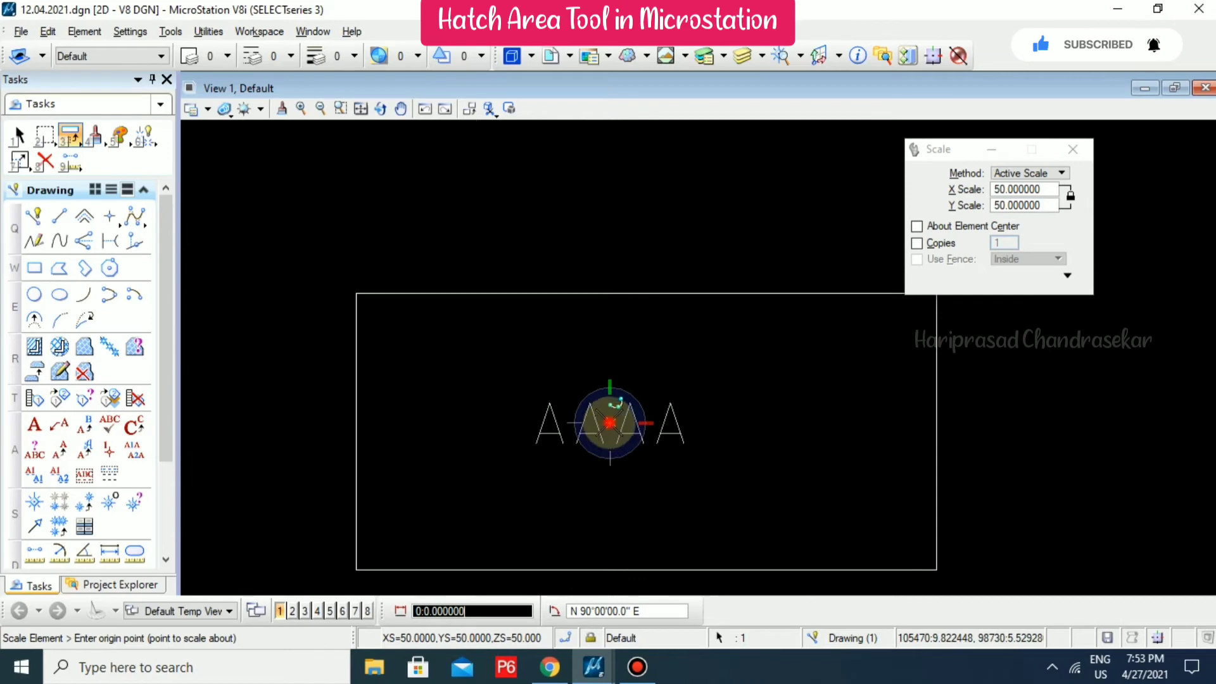
pyautogui.press('Escape')
# Flood-hatch the rectangle around AAAA with 45° hatch, leaving the letters unhatched.
pyautogui.click(564, 303)
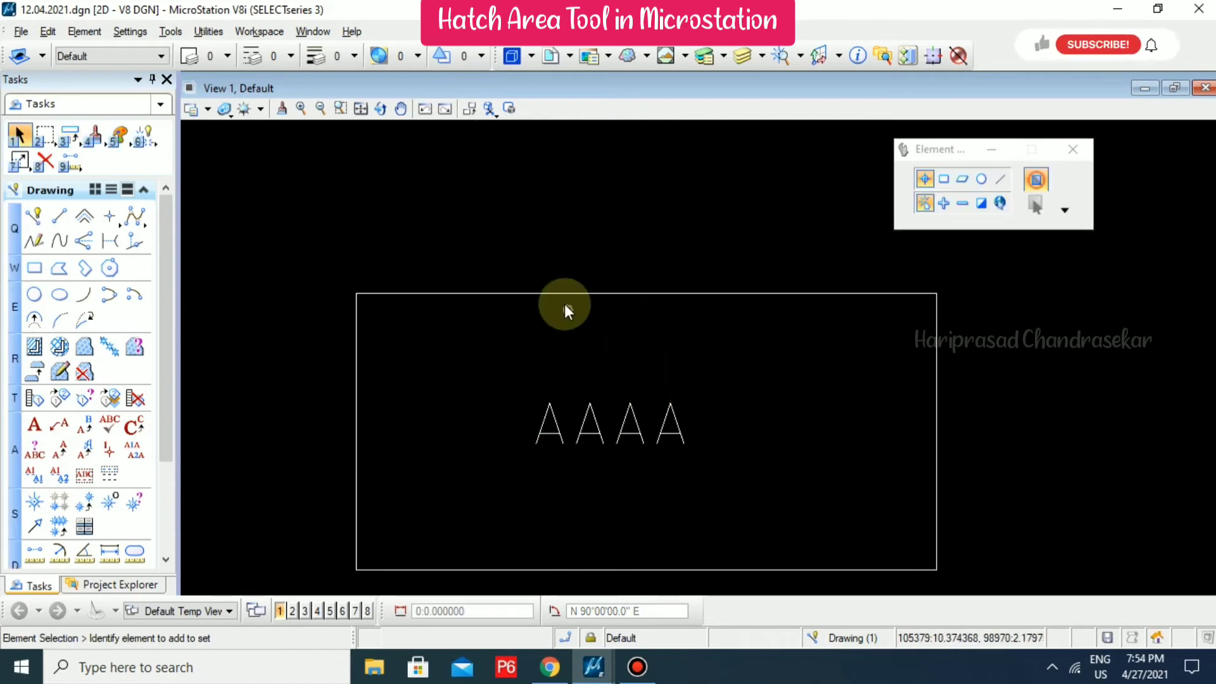
pyautogui.scroll(-2, 564, 303)
pyautogui.scroll(2, 564, 373)
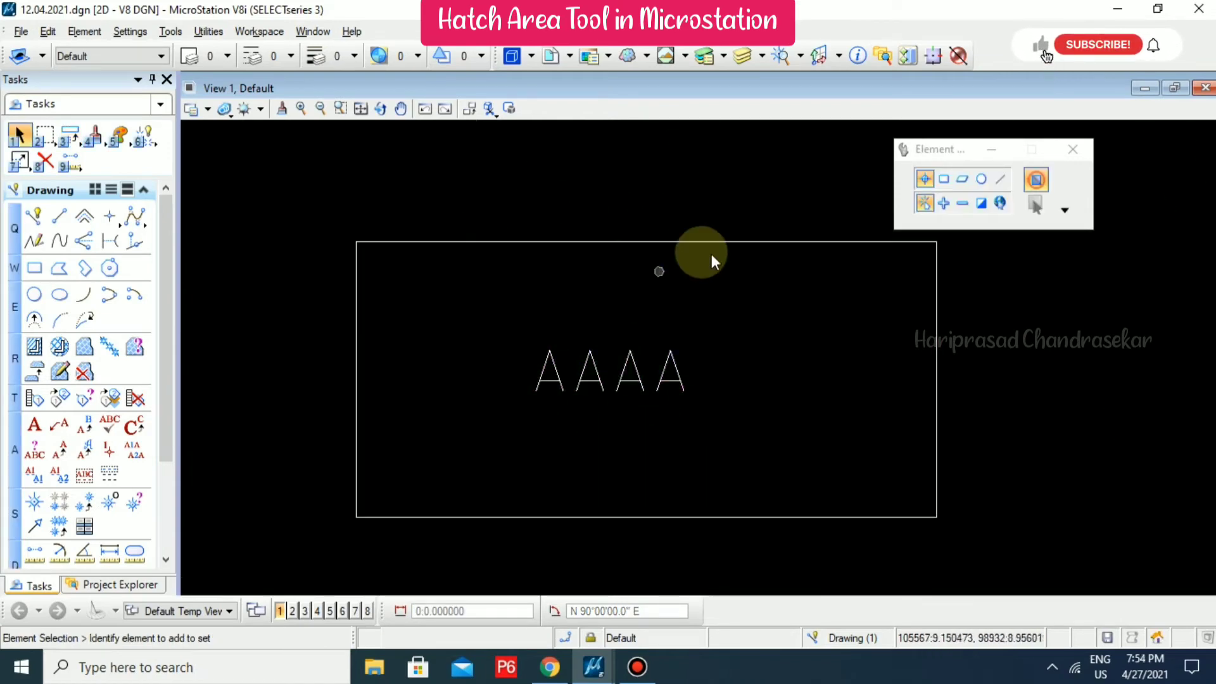
pyautogui.moveTo(711, 253); pyautogui.dragTo(689, 283, button='middle')
pyautogui.click(33, 347)
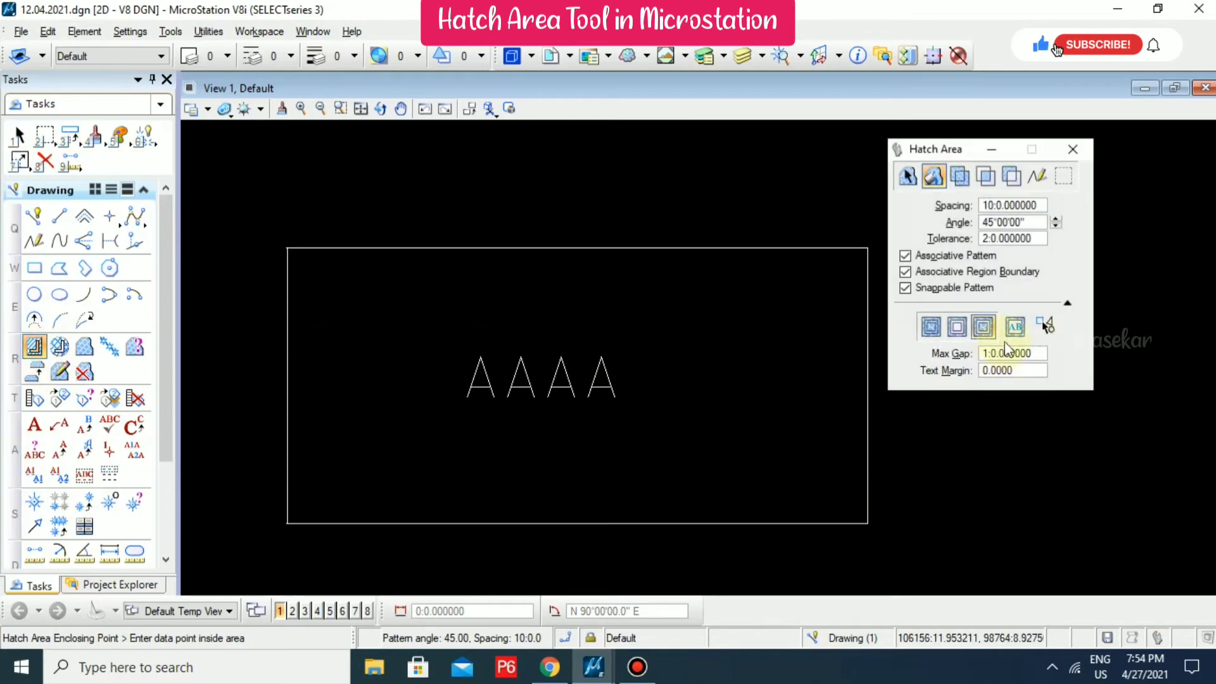
pyautogui.click(935, 177)
pyautogui.click(684, 307)
pyautogui.click(594, 207)
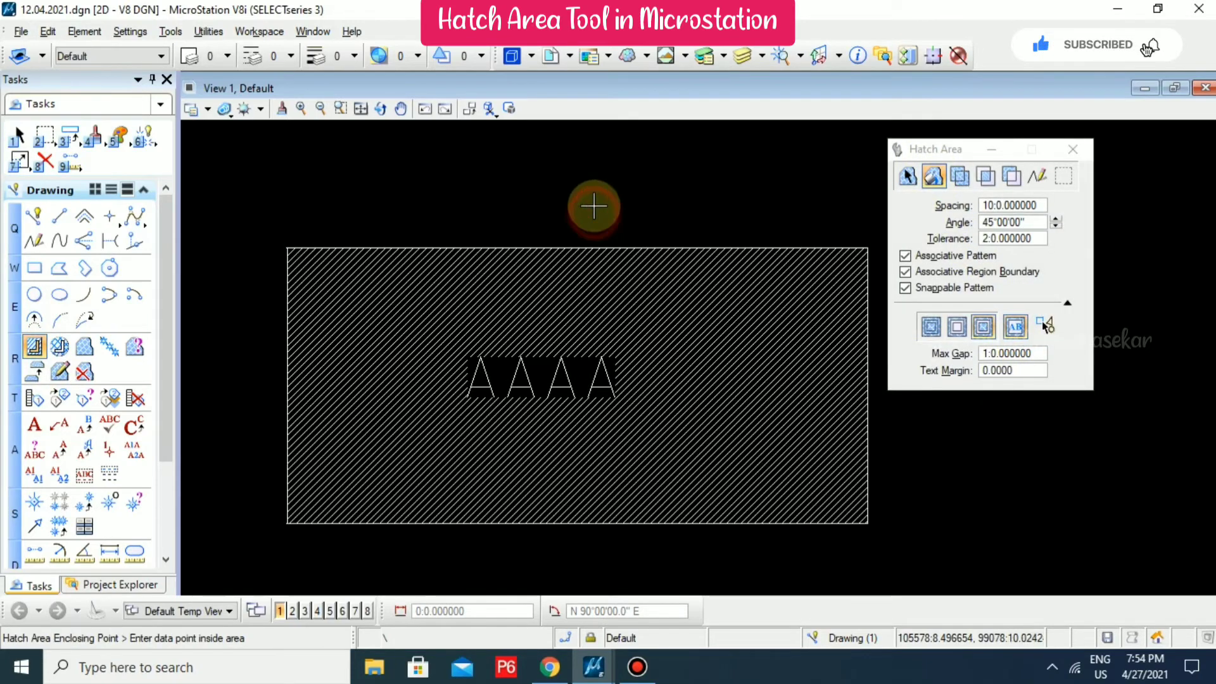
# Exit hatching and select the new hatch to inspect it.
pyautogui.scroll(3, 619, 412)
pyautogui.scroll(-3, 591, 317)
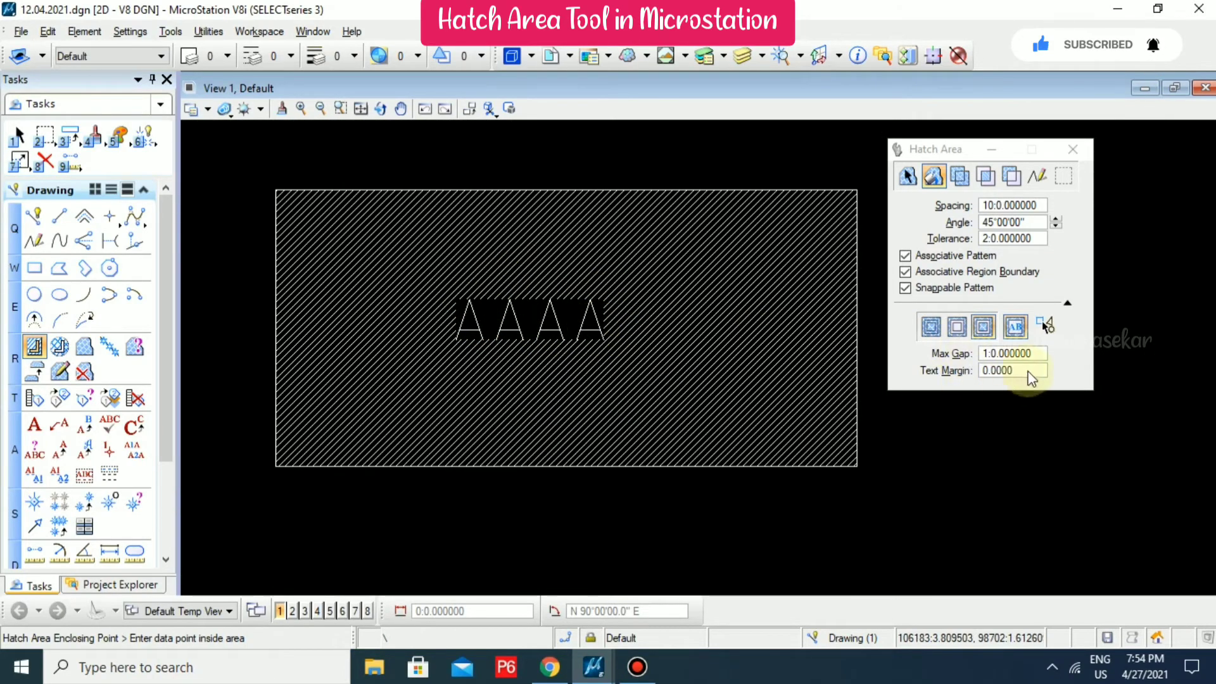
pyautogui.scroll(-4, 538, 348)
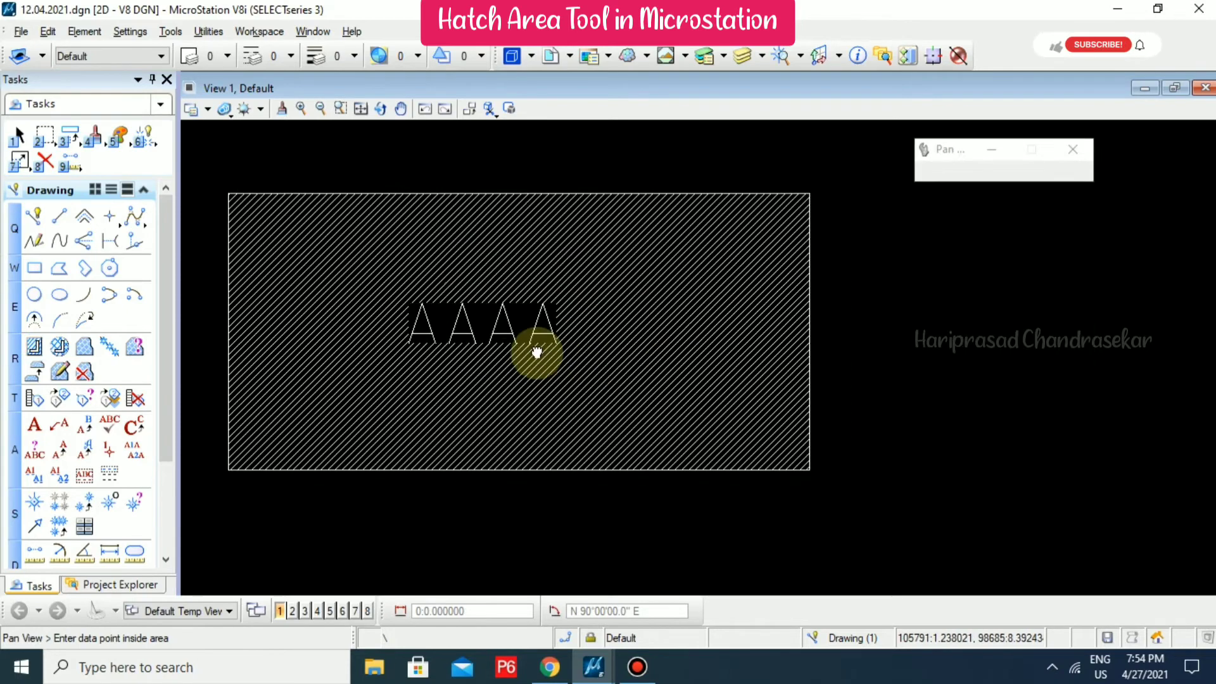
pyautogui.scroll(3, 368, 371)
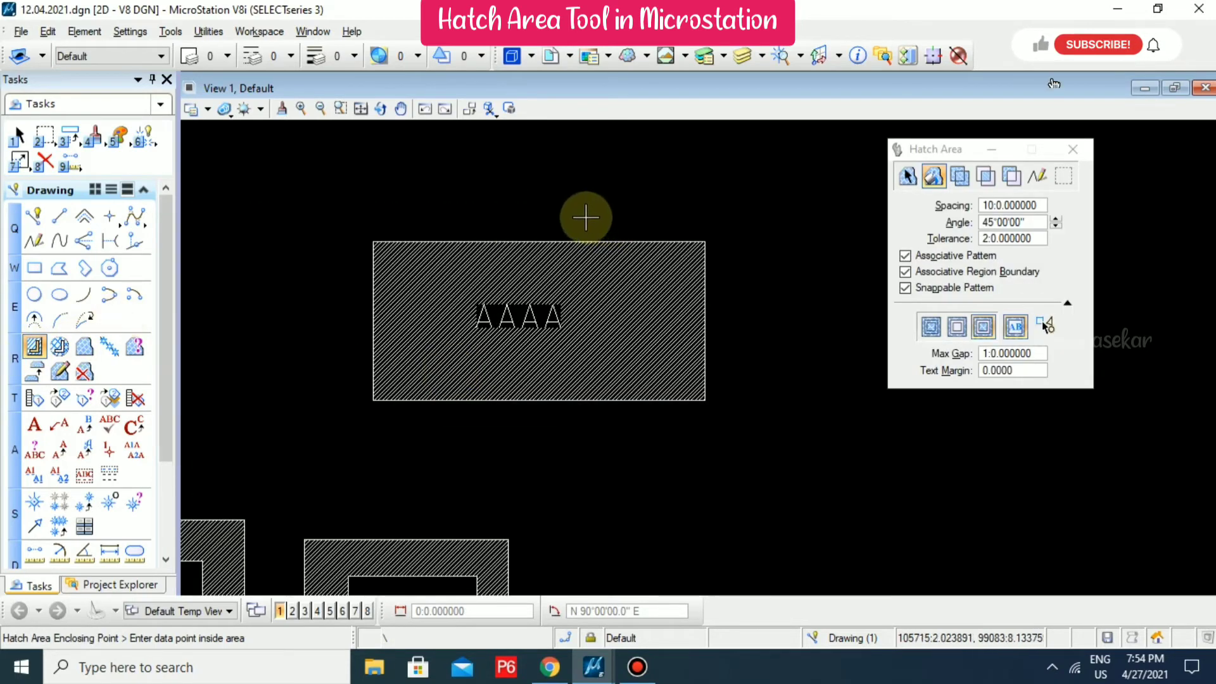
pyautogui.press('Escape')
pyautogui.click(567, 255)
pyautogui.scroll(2, 567, 256)
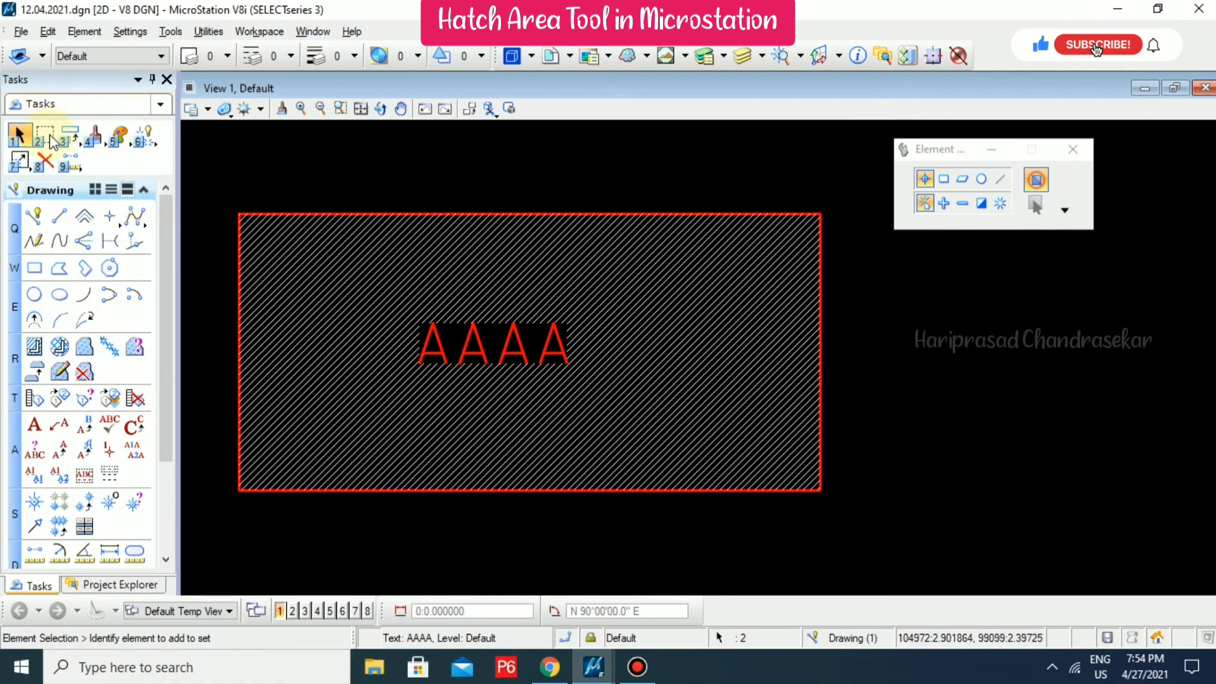
# Copy the hatched AAAA rectangle to the right of the original.
pyautogui.click(69, 135)
pyautogui.click(122, 149)
pyautogui.click(239, 212)
pyautogui.scroll(-2, 240, 212)
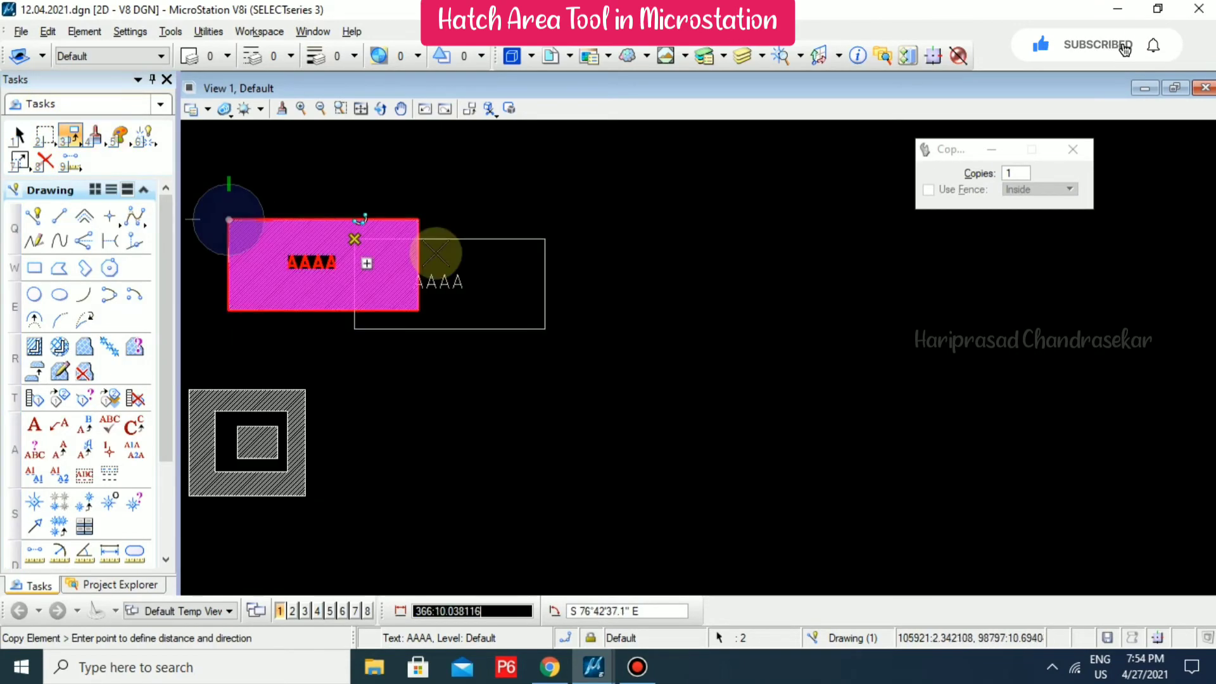
pyautogui.click(465, 246)
pyautogui.press('Escape')
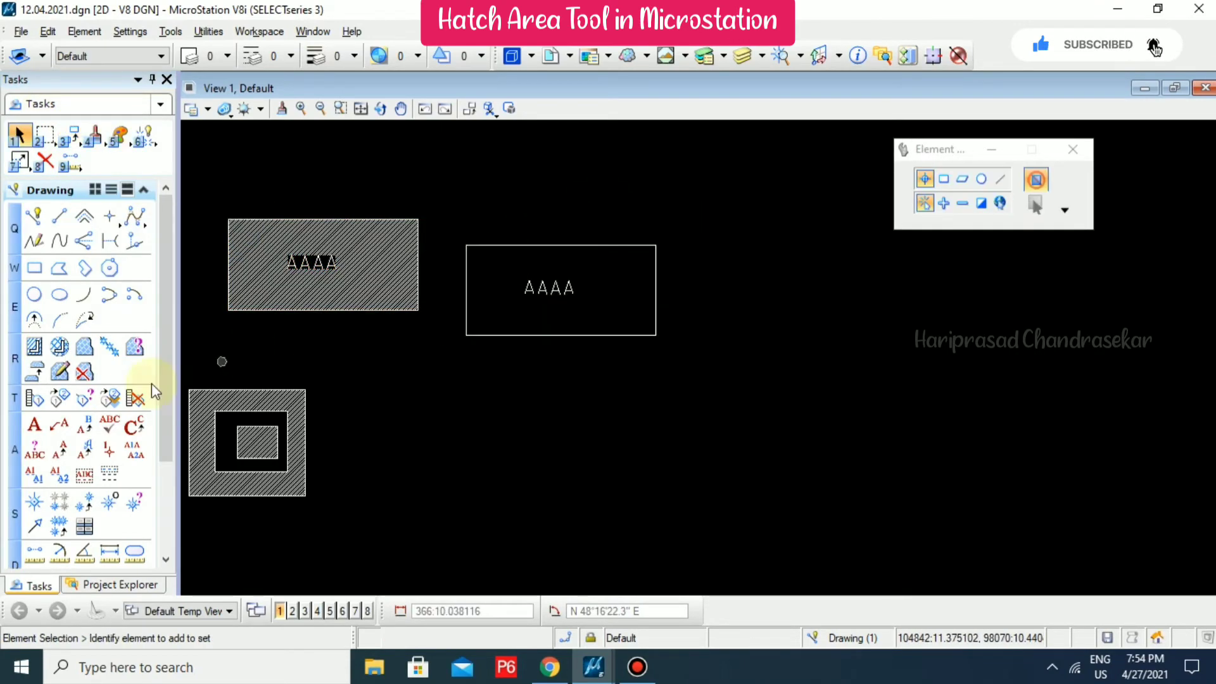
# Hatch the copy with Text Margin 2, leaving a clear border around the lettering.
pyautogui.click(35, 346)
pyautogui.click(980, 372)
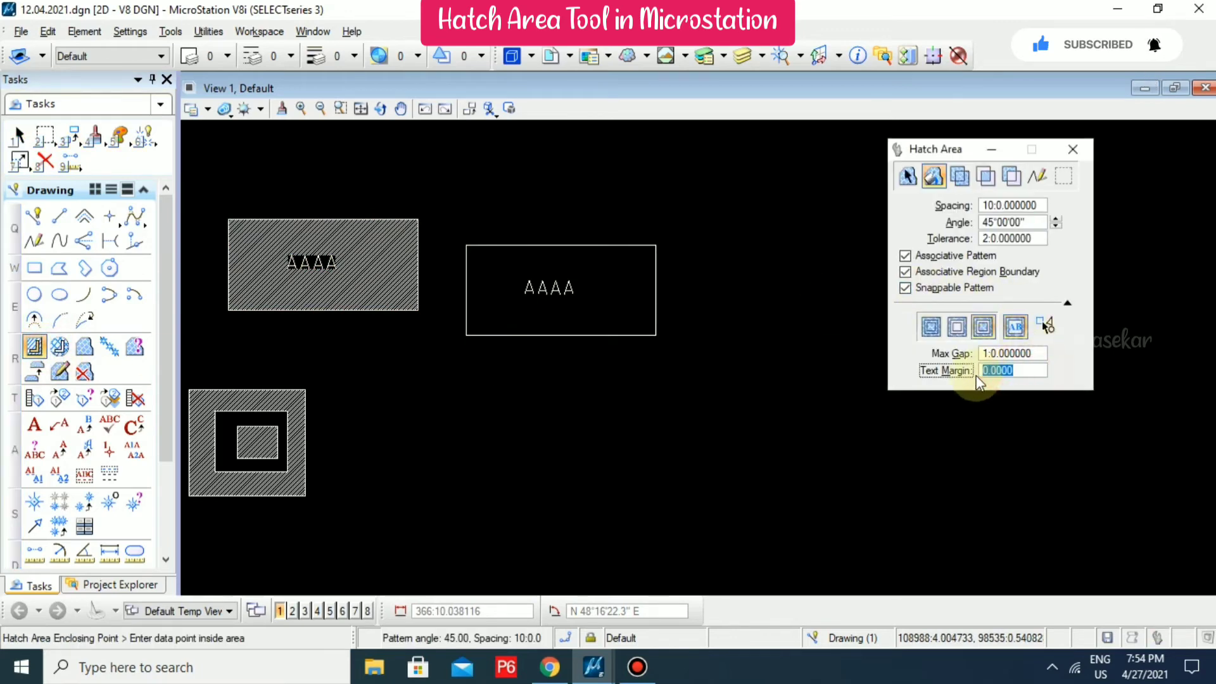
pyautogui.write('2')
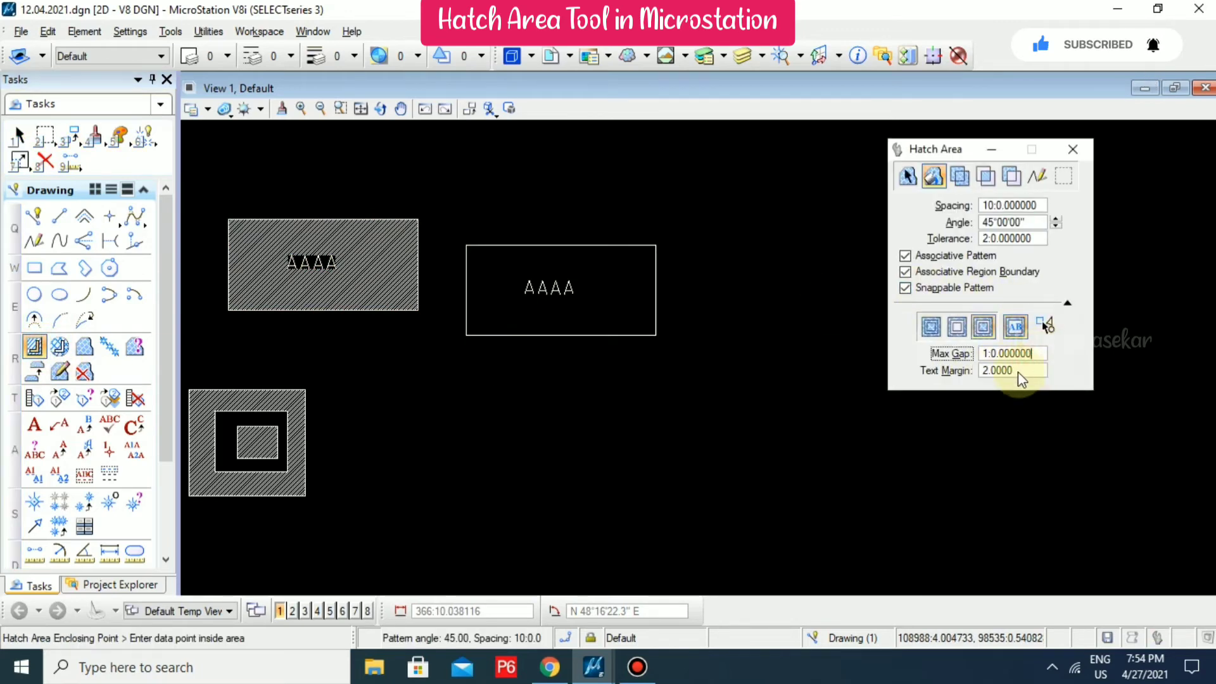
pyautogui.click(557, 261)
pyautogui.click(555, 212)
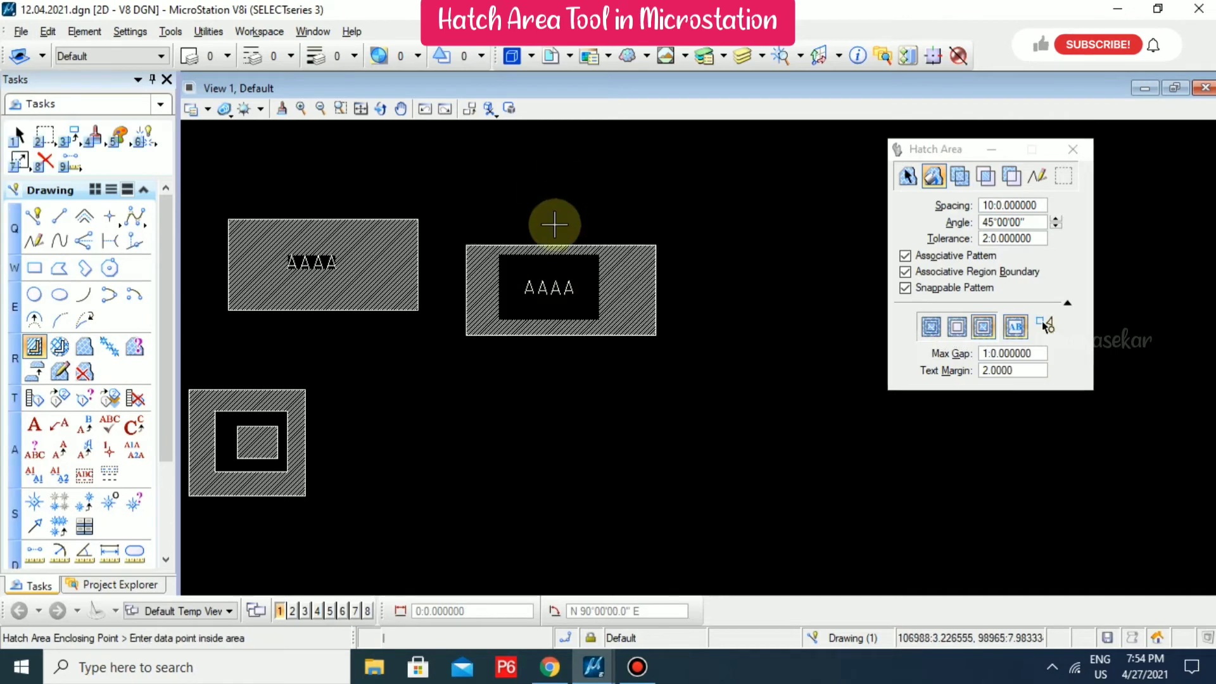
pyautogui.scroll(2, 555, 224)
pyautogui.moveTo(575, 274); pyautogui.dragTo(638, 258, button='middle')
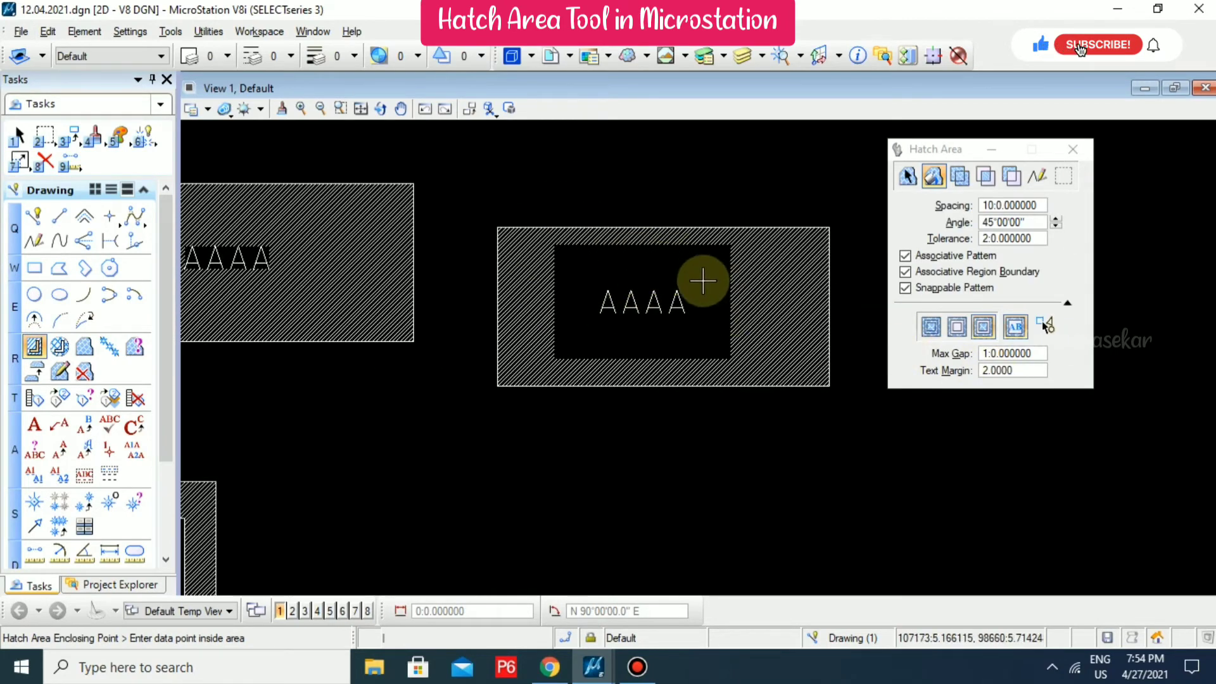
pyautogui.scroll(-1, 682, 199)
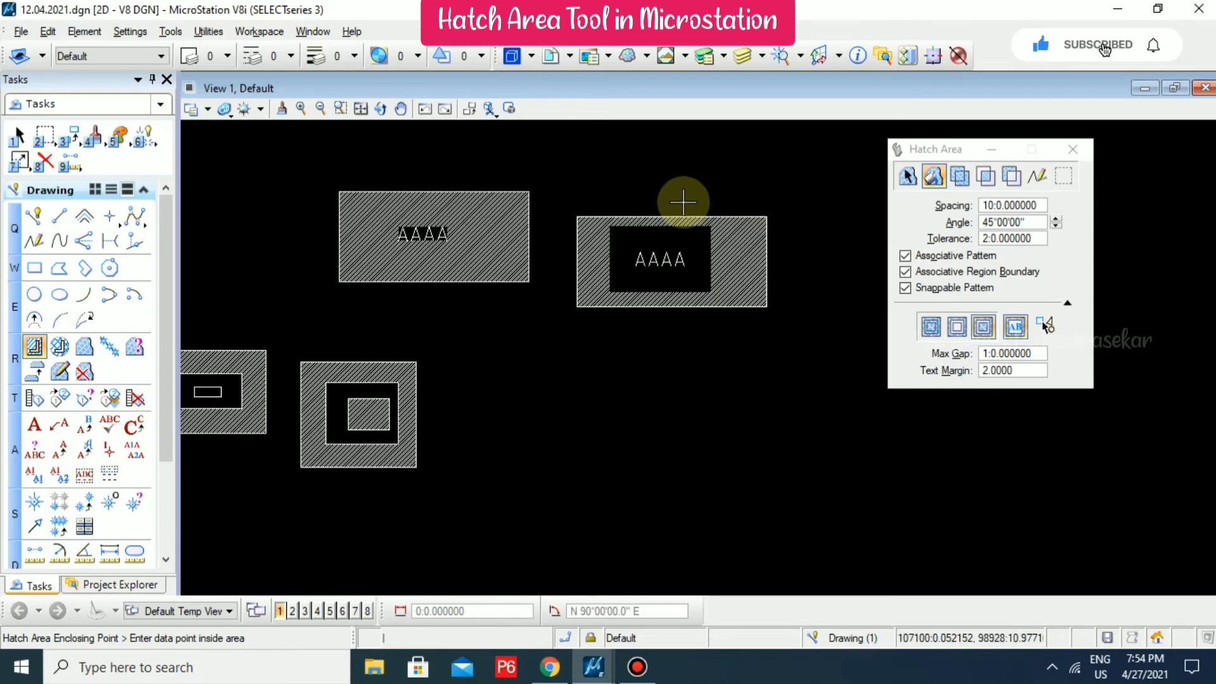
pyautogui.scroll(1, 683, 201)
pyautogui.scroll(-2, 683, 203)
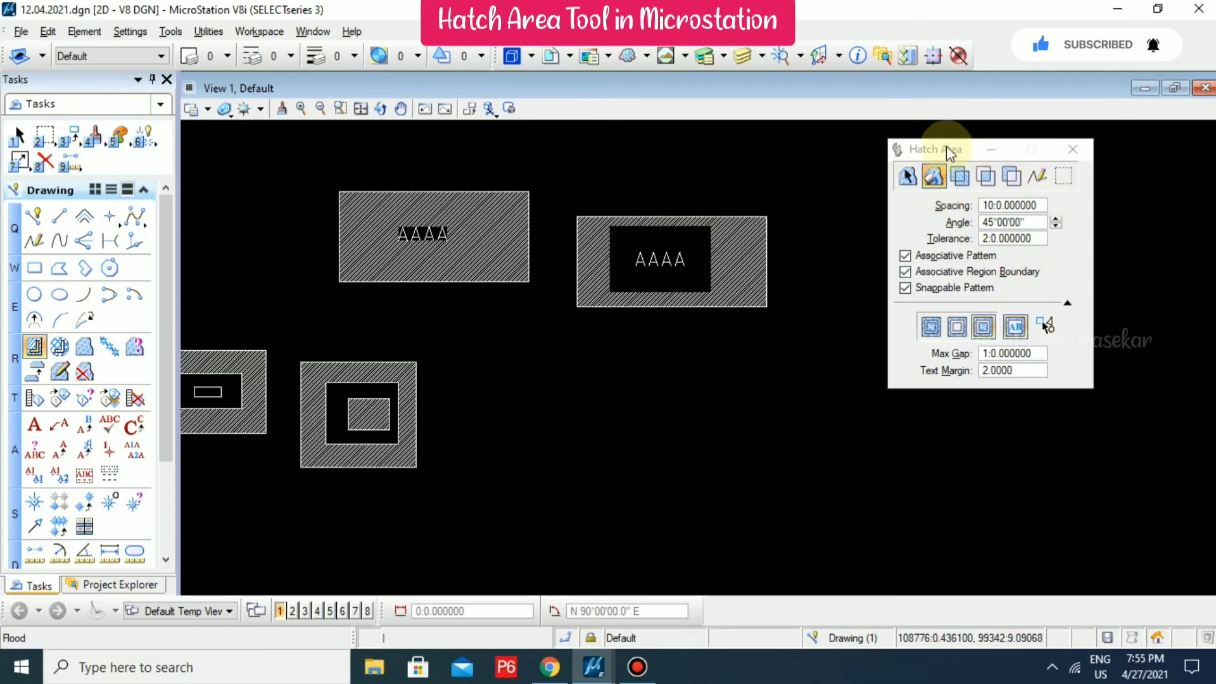
pyautogui.scroll(2, 738, 272)
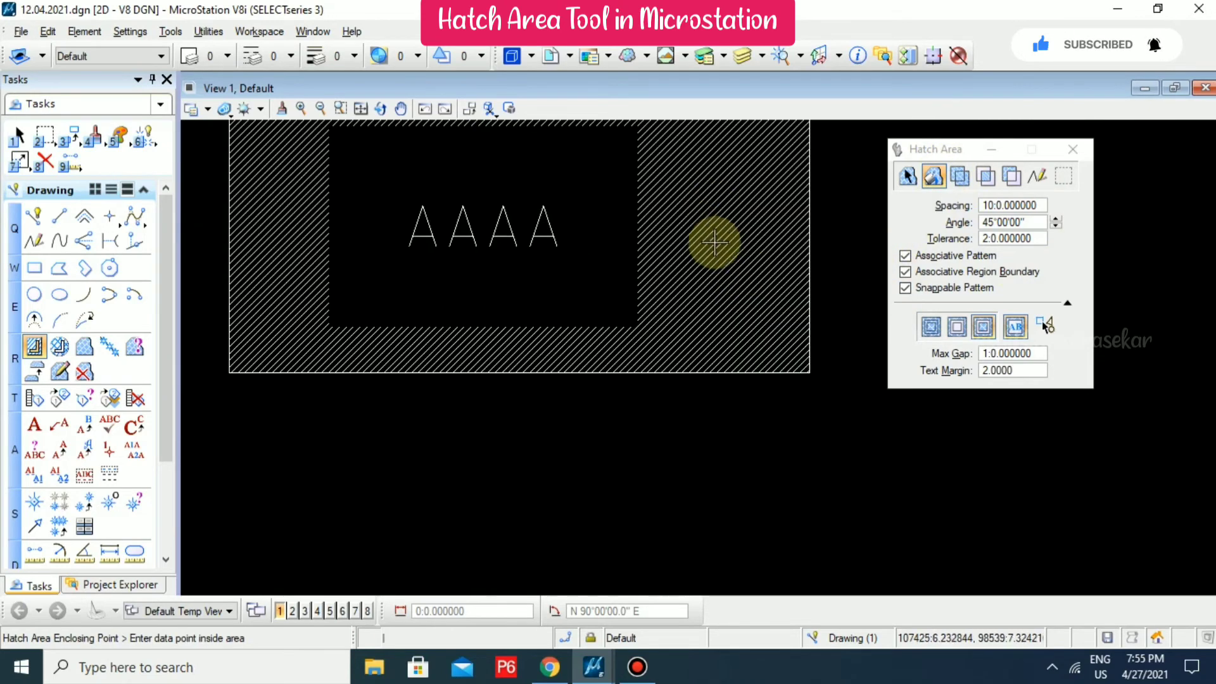
pyautogui.scroll(1, 714, 243)
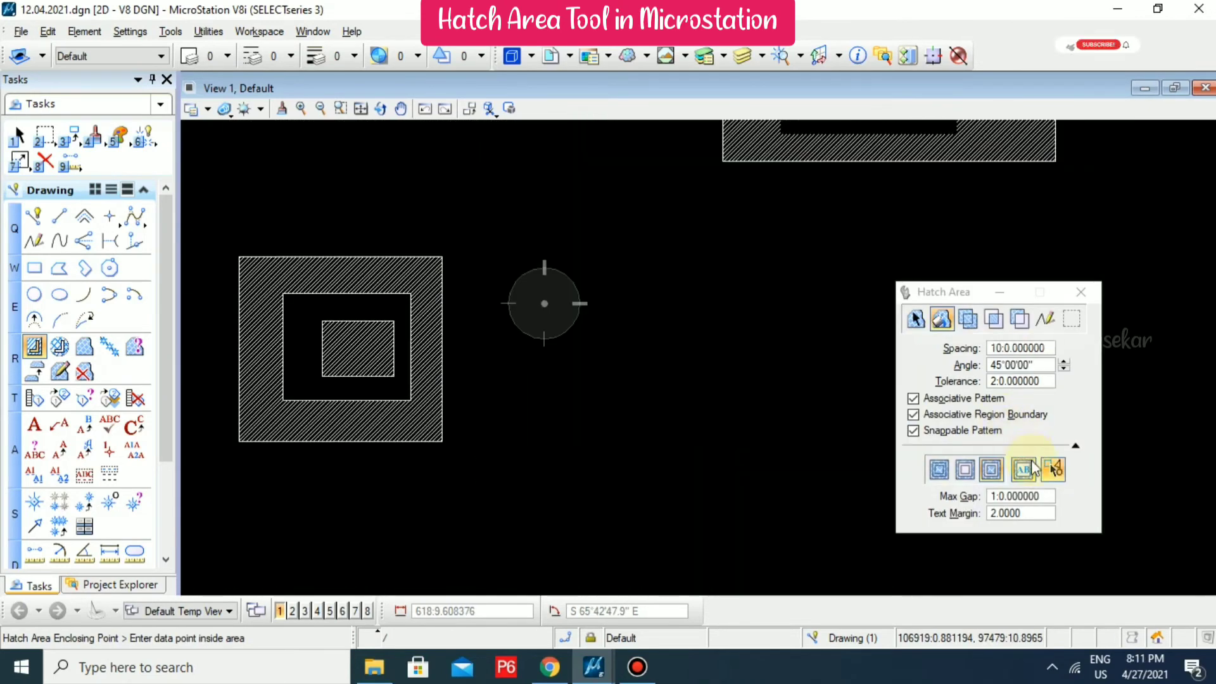
pyautogui.click(1055, 469)
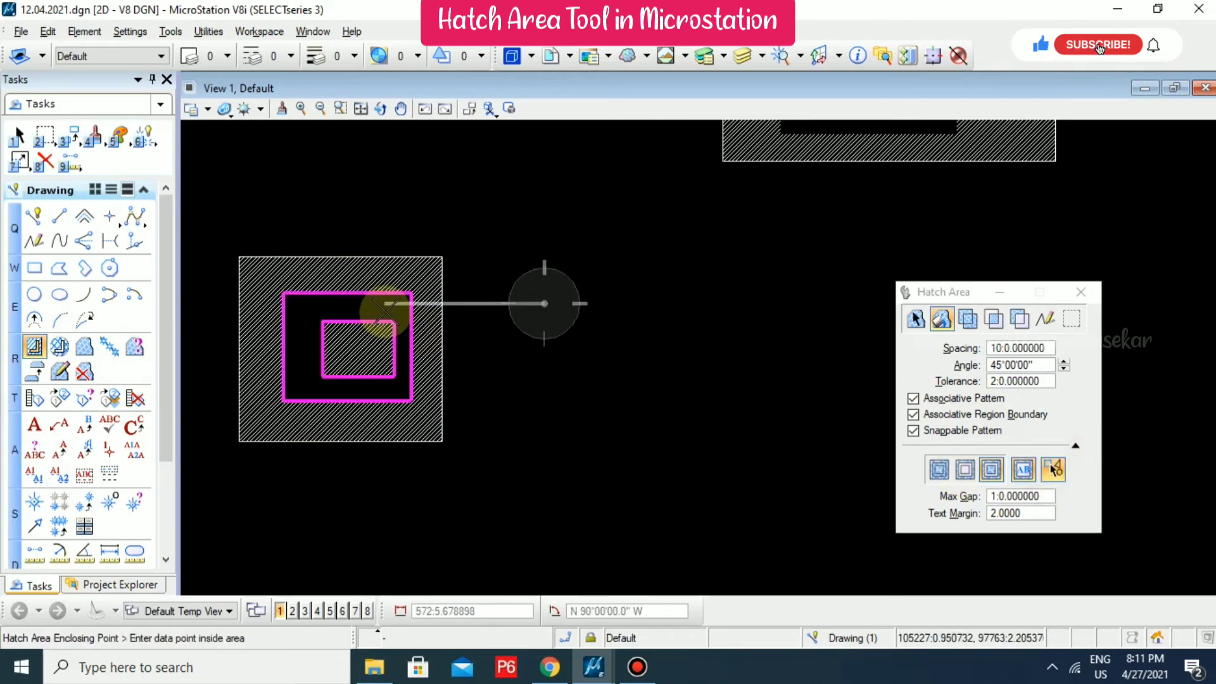
# Accept the pending hatch, draw three new nested rectangles, and reselect Hatch Area with Dynamic Area.
pyautogui.click(306, 290)
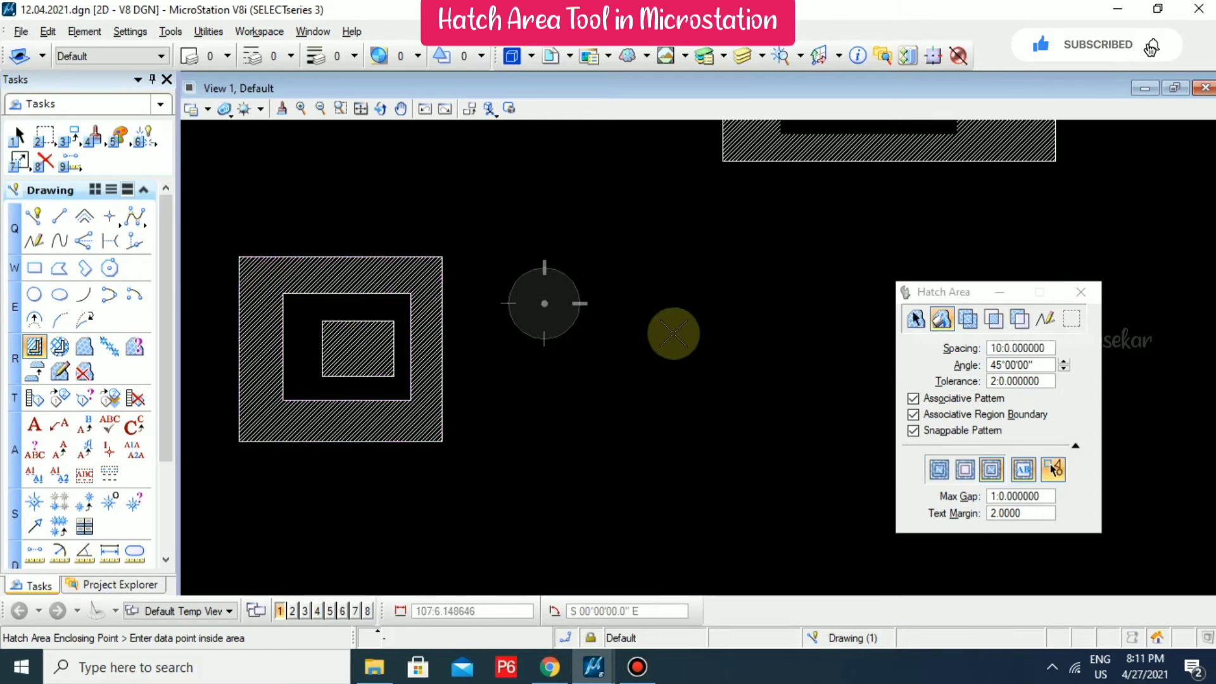
pyautogui.click(671, 331)
pyautogui.click(35, 268)
pyautogui.click(590, 306)
pyautogui.click(738, 500)
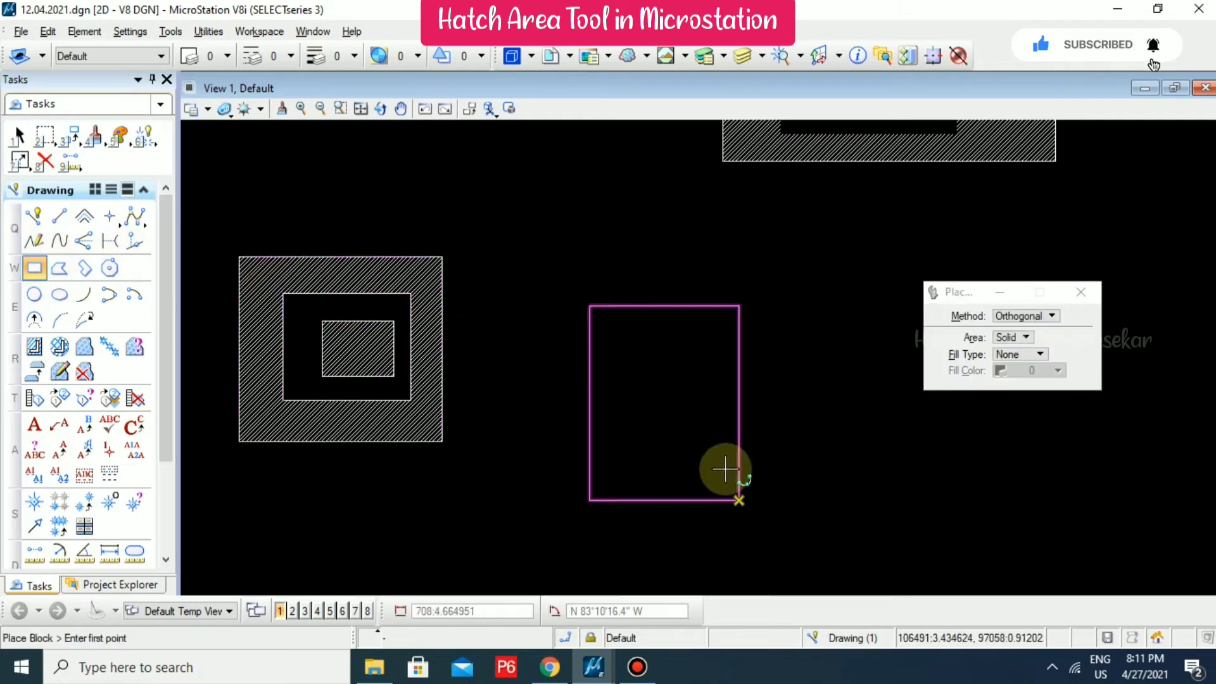
pyautogui.click(629, 342)
pyautogui.click(704, 468)
pyautogui.scroll(2, 676, 412)
pyautogui.click(641, 365)
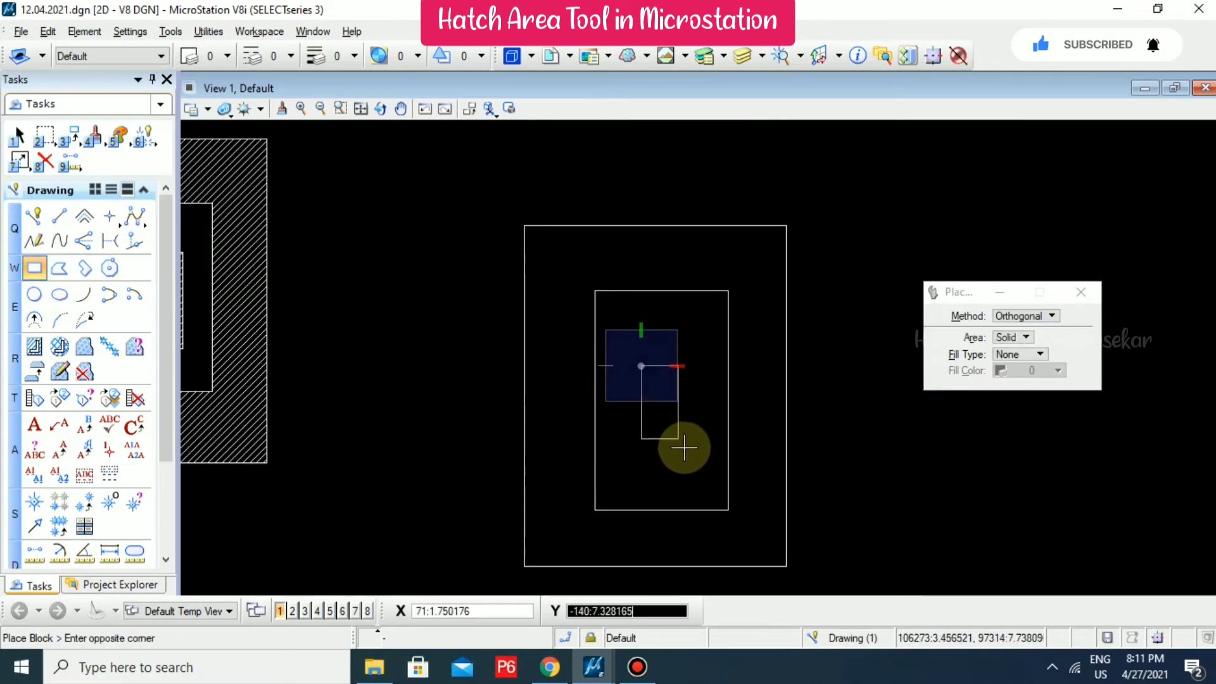
pyautogui.click(692, 448)
pyautogui.click(34, 347)
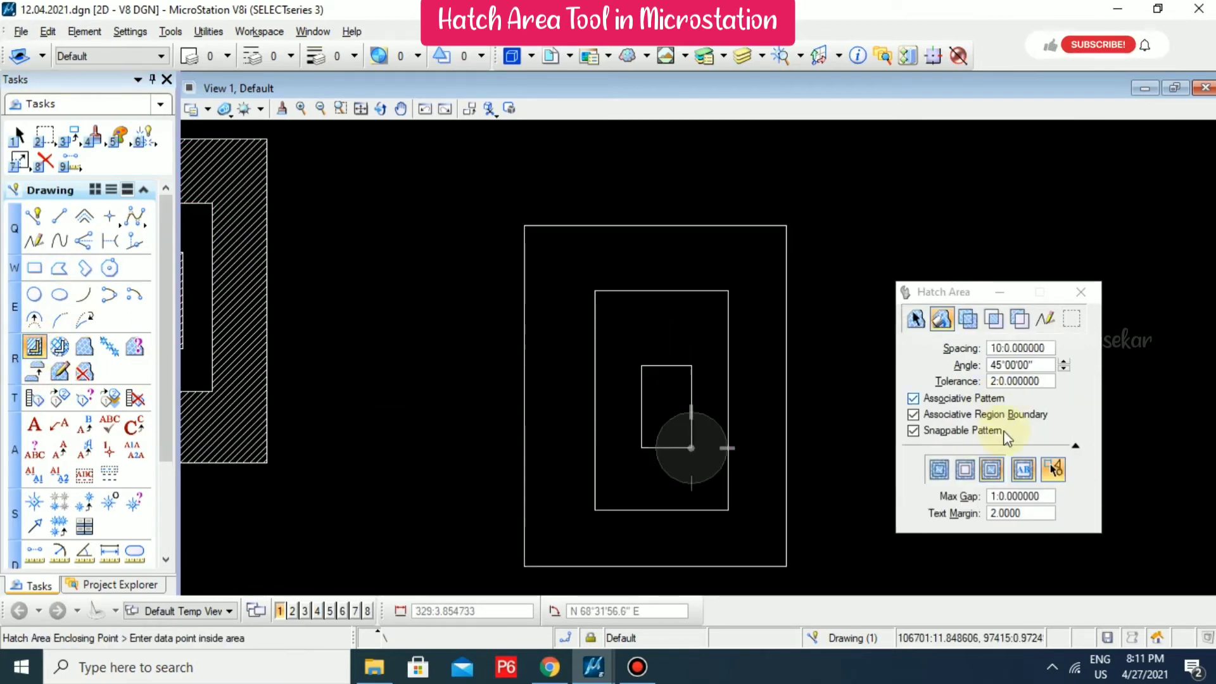
pyautogui.click(1057, 470)
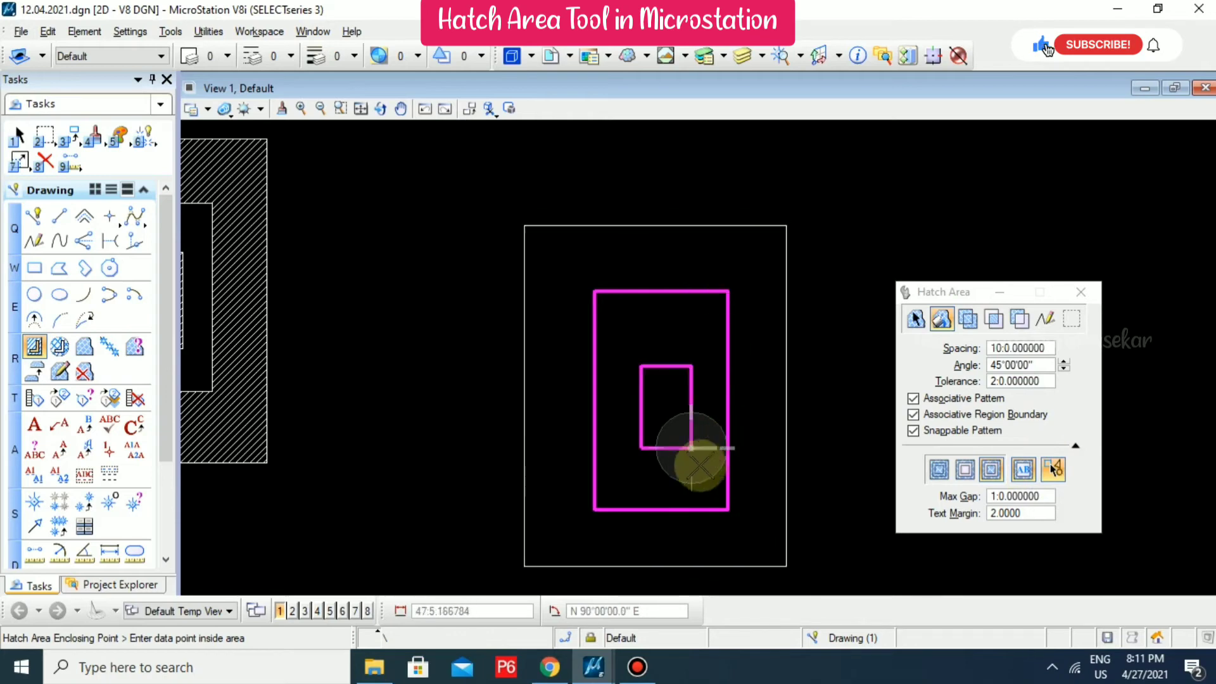
# Dynamically hatch the outer and middle bands of the new rectangles, leaving the innermost clear.
pyautogui.click(673, 477)
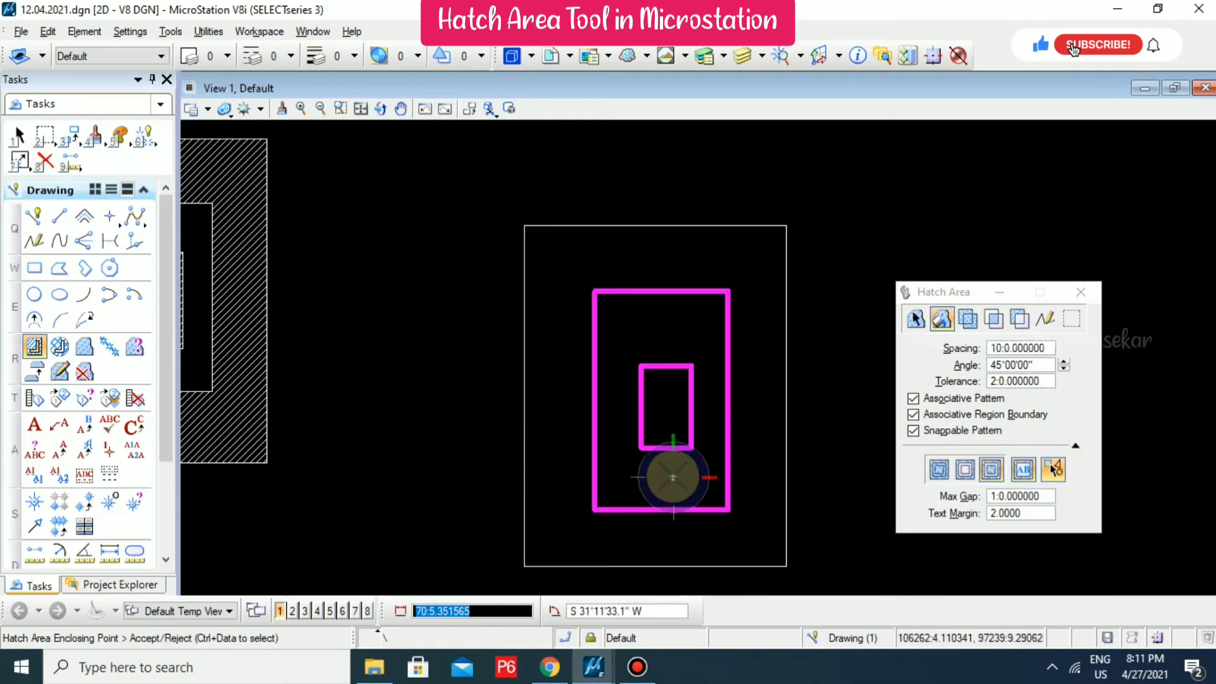
pyautogui.click(700, 346)
pyautogui.click(673, 327)
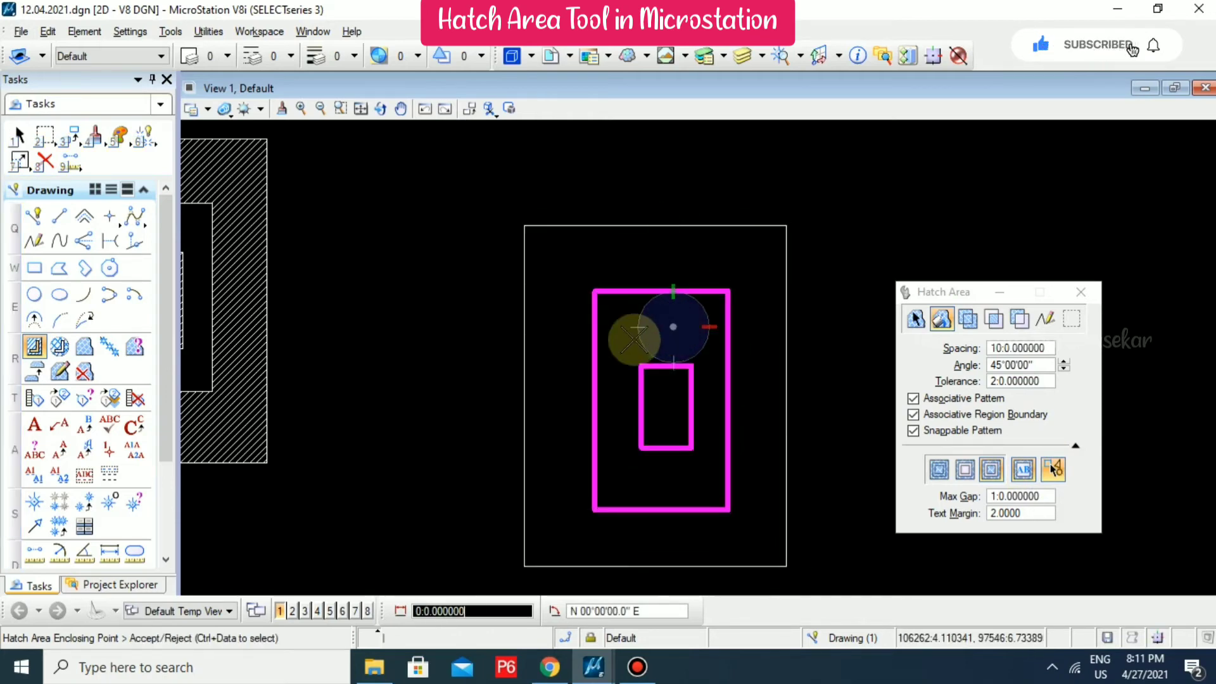
pyautogui.click(640, 477)
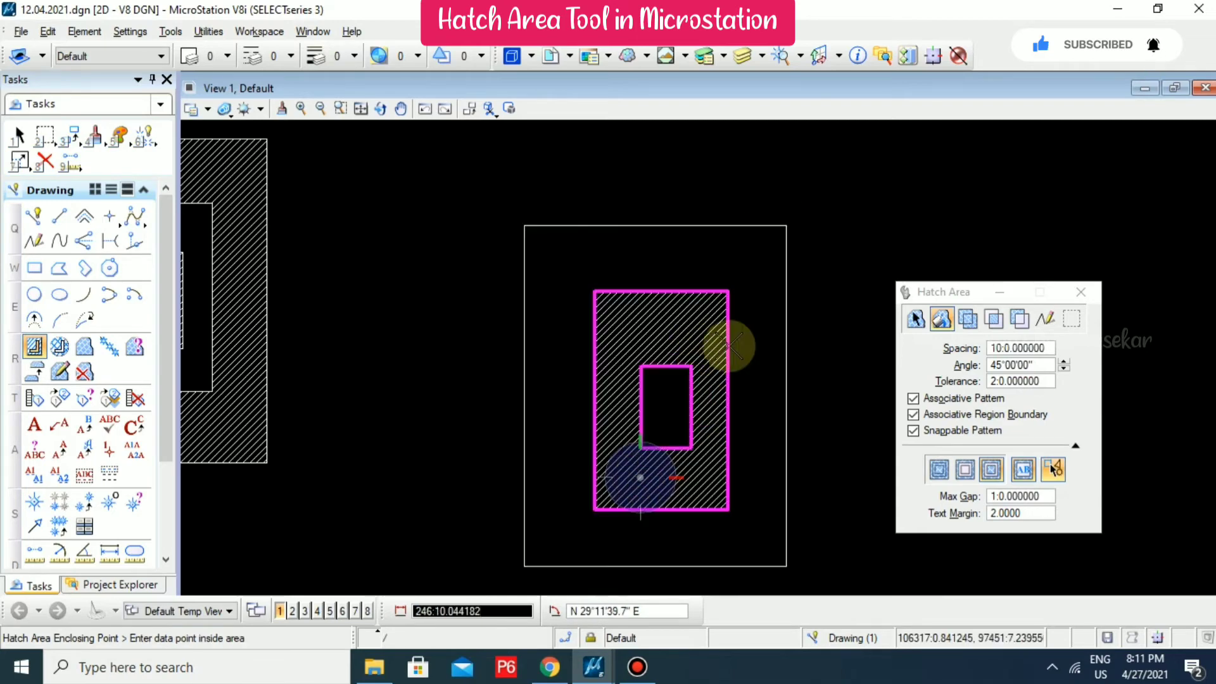
pyautogui.click(661, 383)
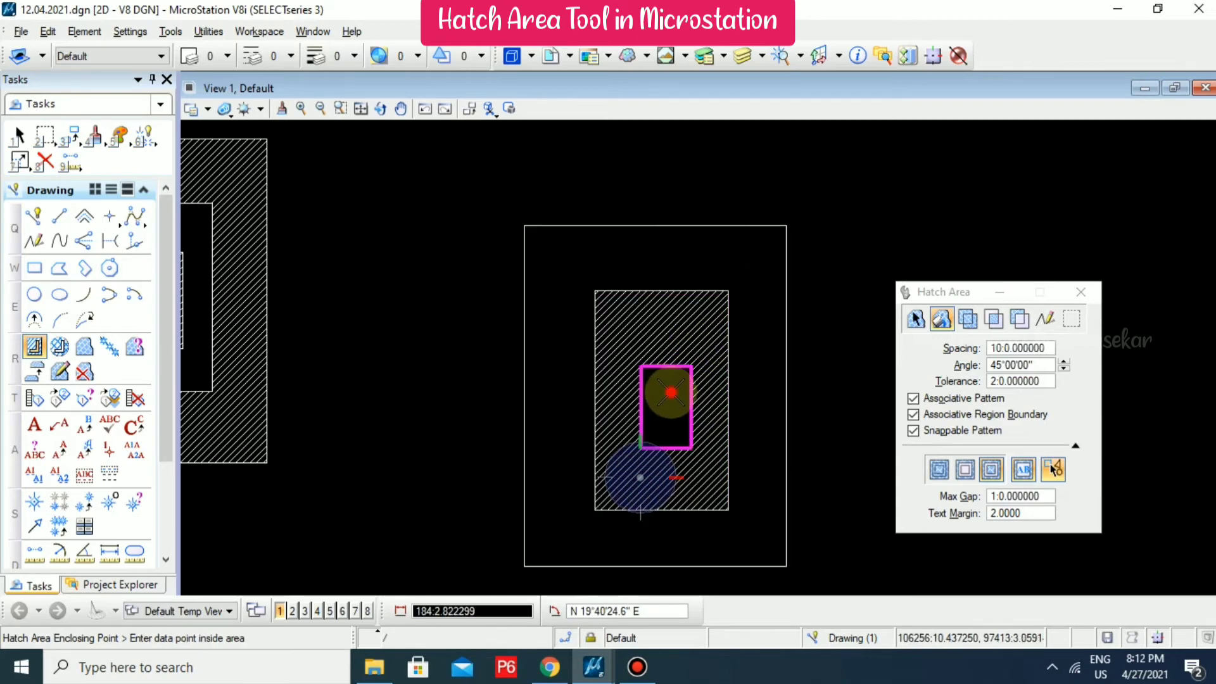
pyautogui.click(669, 413)
pyautogui.click(739, 236)
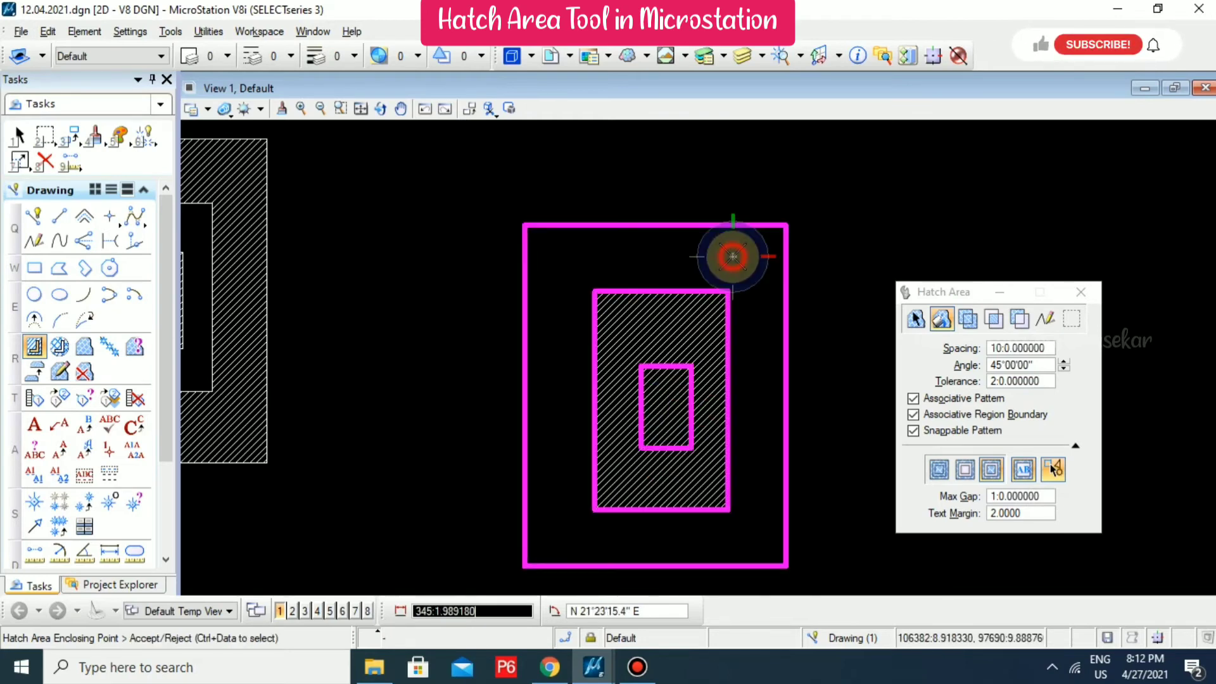
pyautogui.click(663, 256)
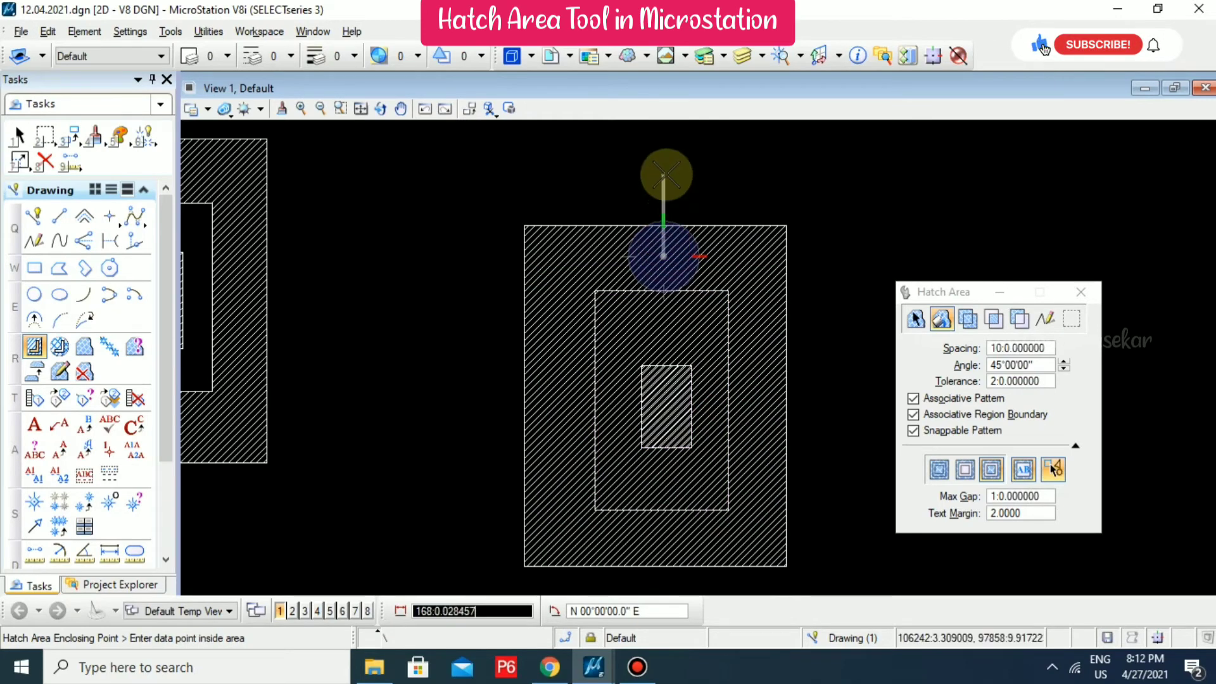
# Select a hatch to check it, clear the selection, and set Hatch Area to the Points method.
pyautogui.press('Escape')
pyautogui.click(668, 253)
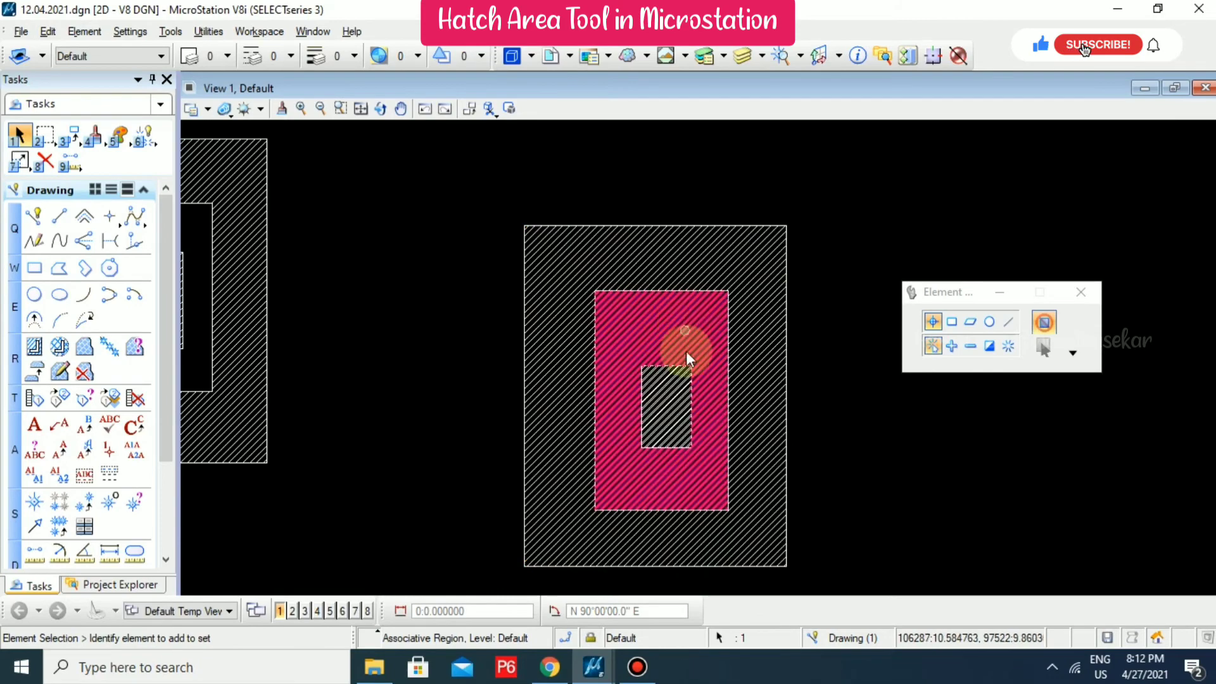
pyautogui.click(848, 251)
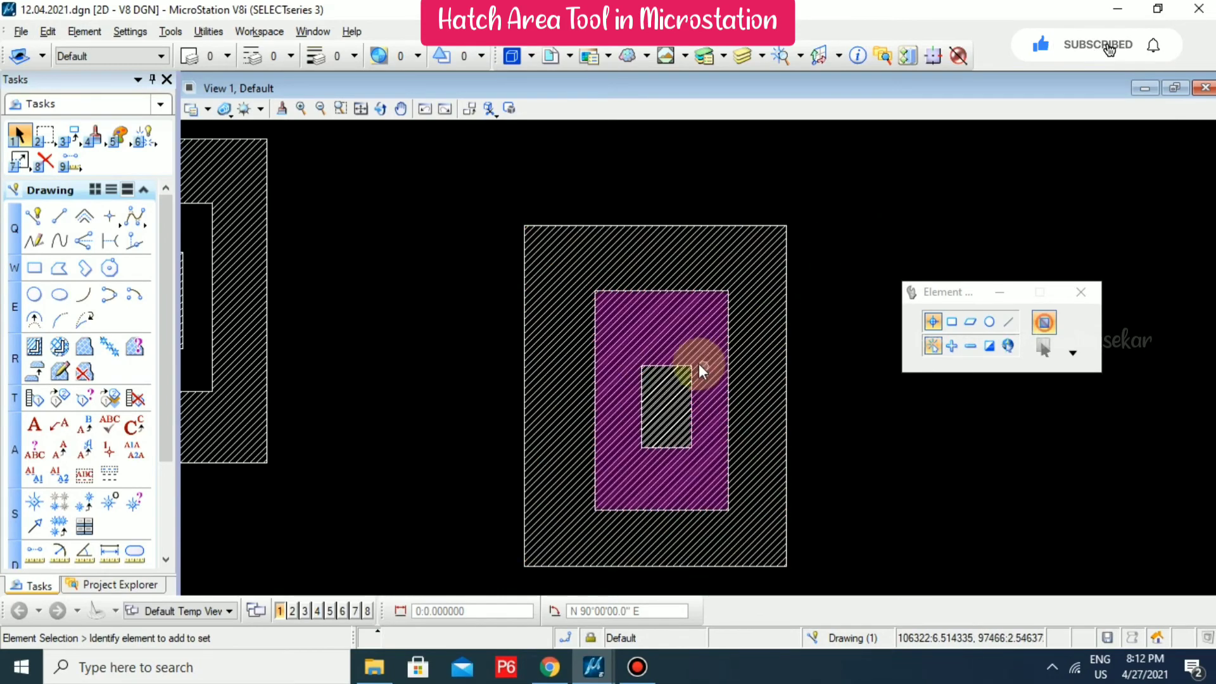
pyautogui.click(35, 343)
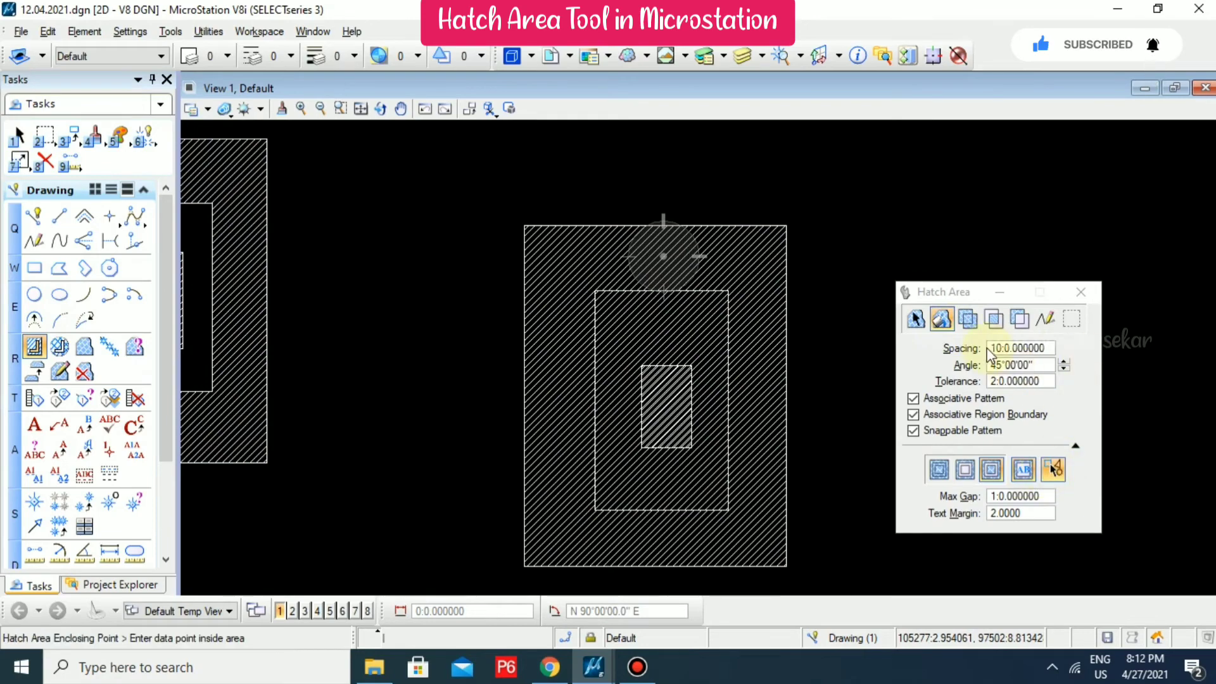
pyautogui.click(1045, 319)
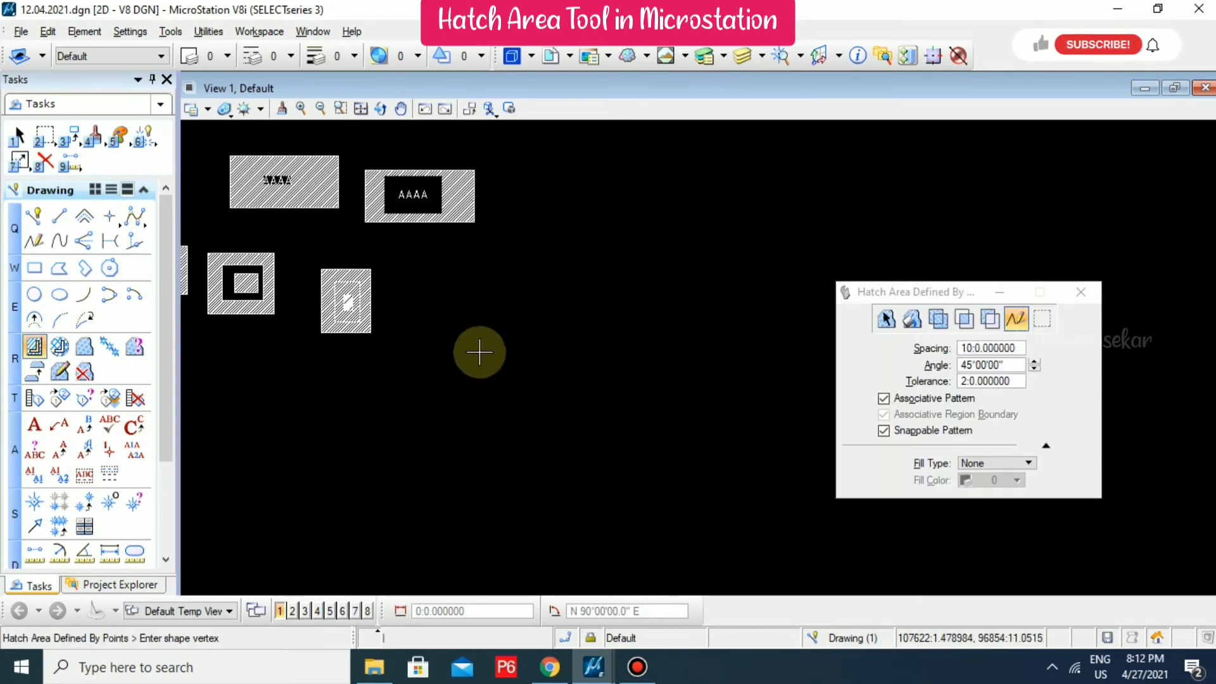
# Hatch a five-vertex pentagon area with the 45° diagonal line hatch.
pyautogui.click(479, 369)
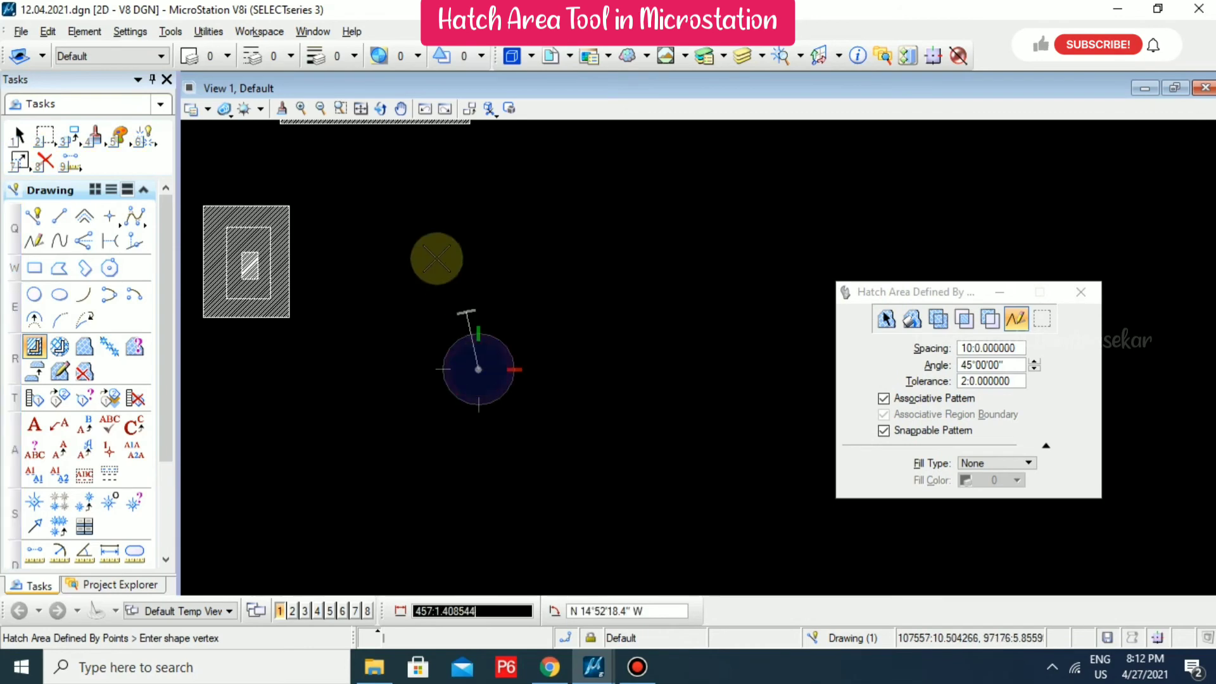
pyautogui.click(406, 238)
pyautogui.click(481, 174)
pyautogui.click(632, 248)
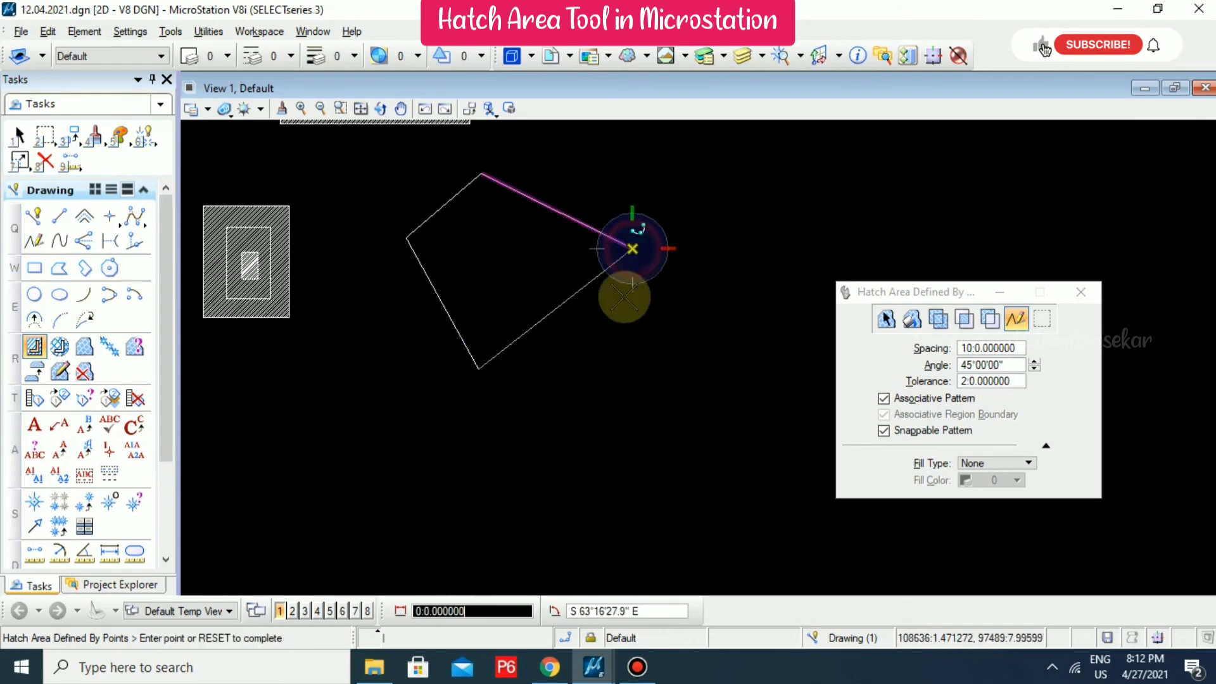
pyautogui.click(595, 380)
pyautogui.rightClick(530, 416)
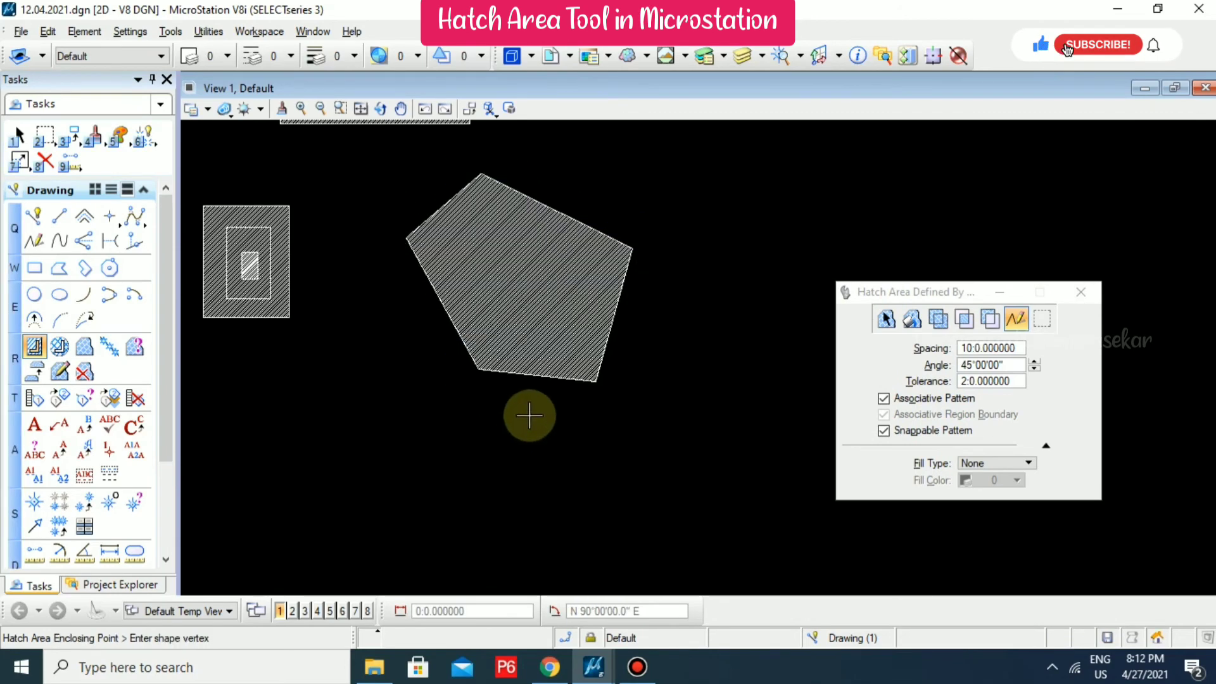
pyautogui.scroll(3, 530, 271)
pyautogui.scroll(-3, 515, 264)
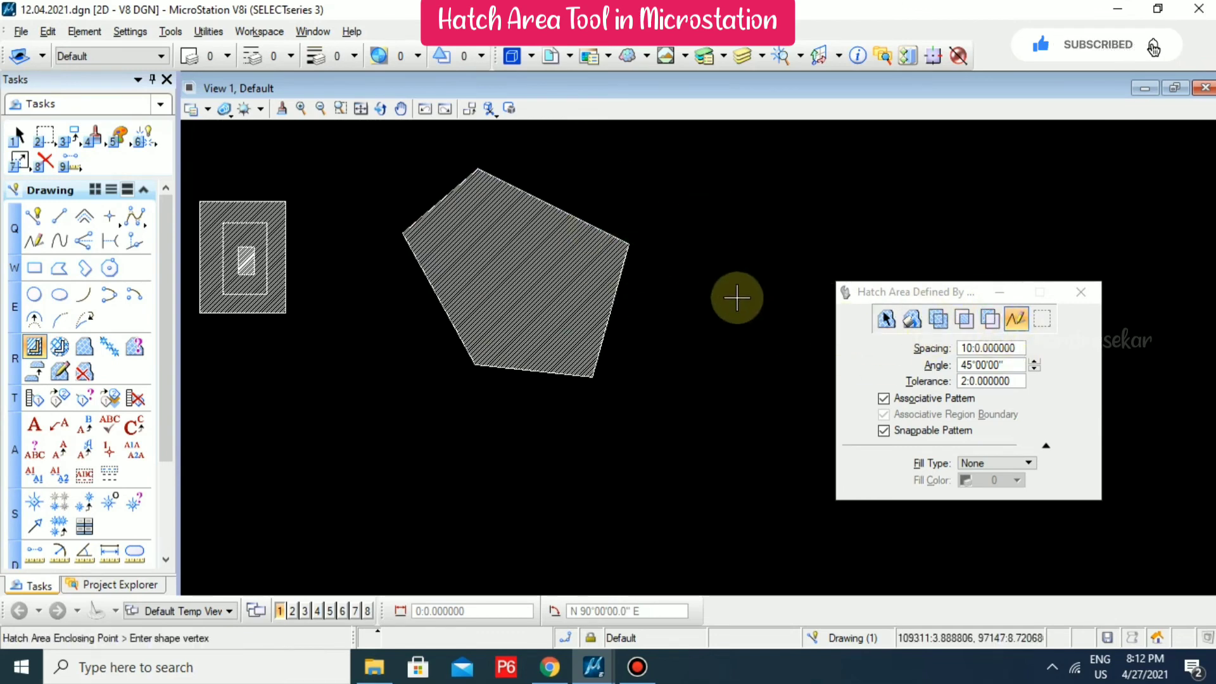
# Start the star outline beside the pentagon by placing its first vertices.
pyautogui.click(701, 384)
pyautogui.click(689, 283)
pyautogui.click(749, 352)
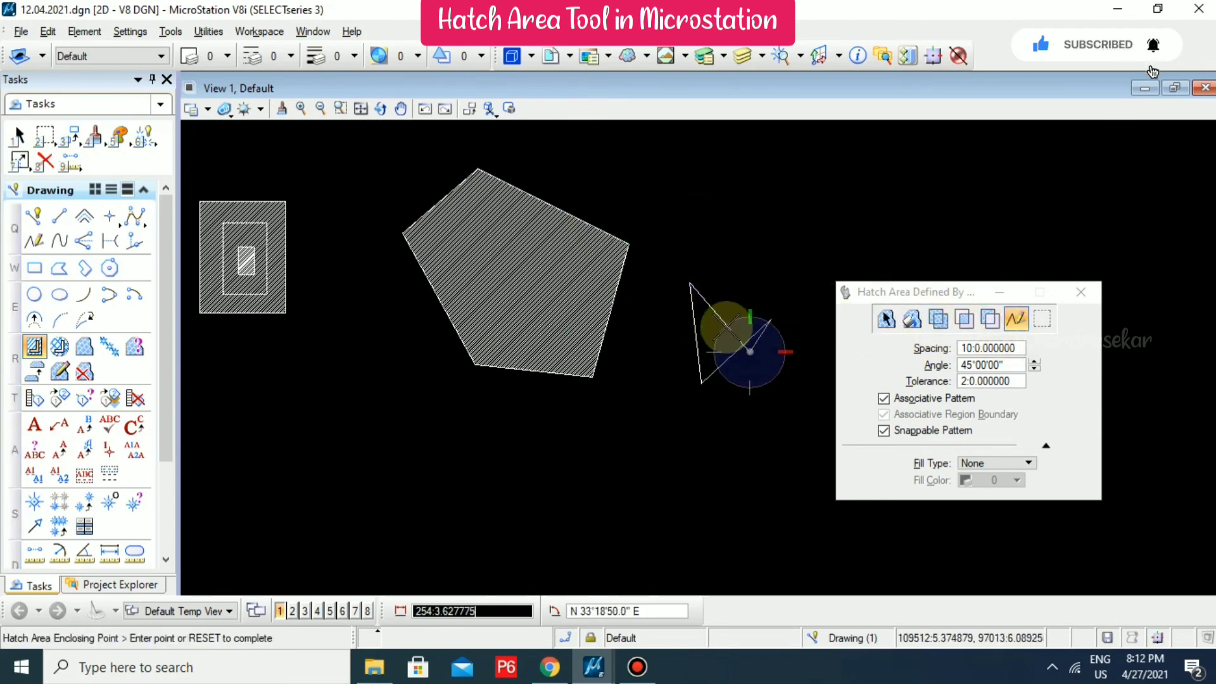
pyautogui.moveTo(820, 323); pyautogui.dragTo(676, 309, button='middle')
pyautogui.click(682, 306)
pyautogui.click(667, 362)
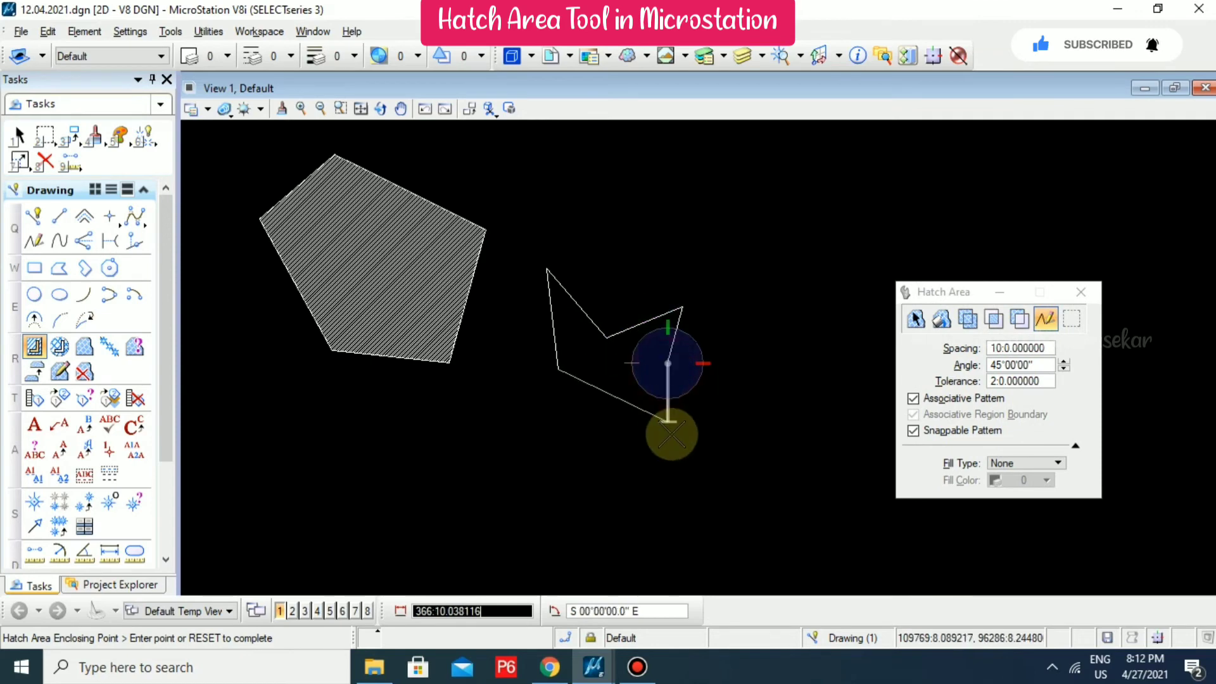
pyautogui.click(691, 416)
# Place the star's remaining points and close the outline so it gets hatched.
pyautogui.click(634, 405)
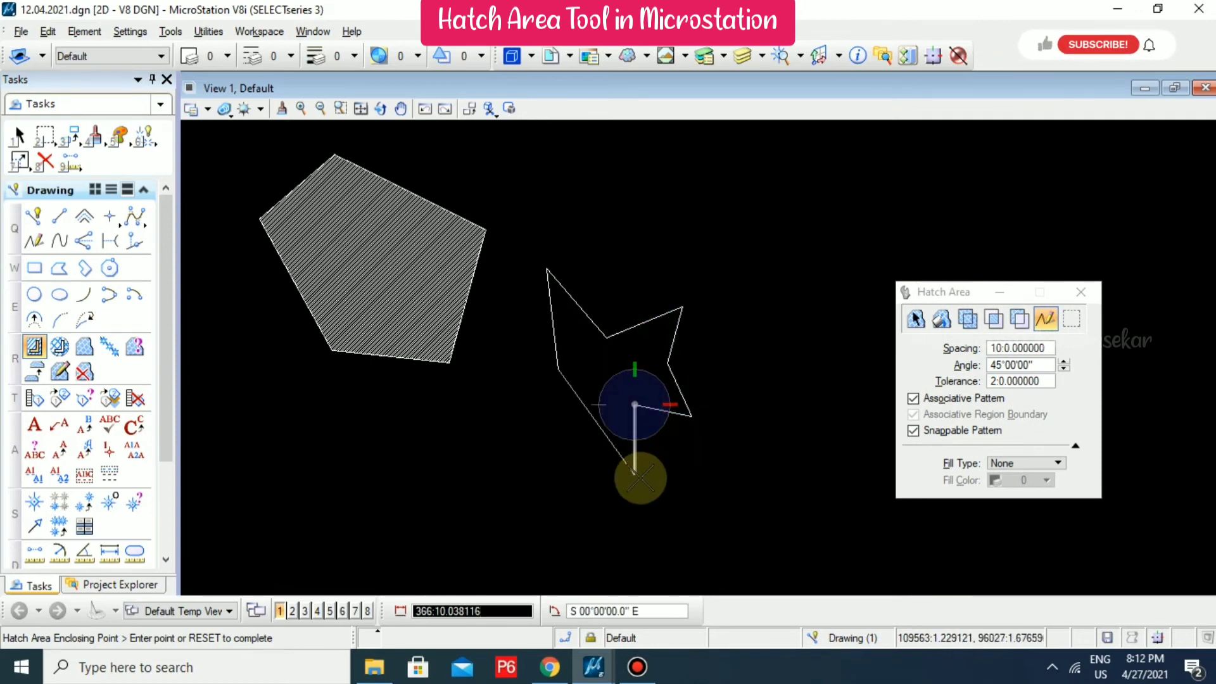
pyautogui.click(634, 479)
pyautogui.click(574, 437)
pyautogui.click(496, 453)
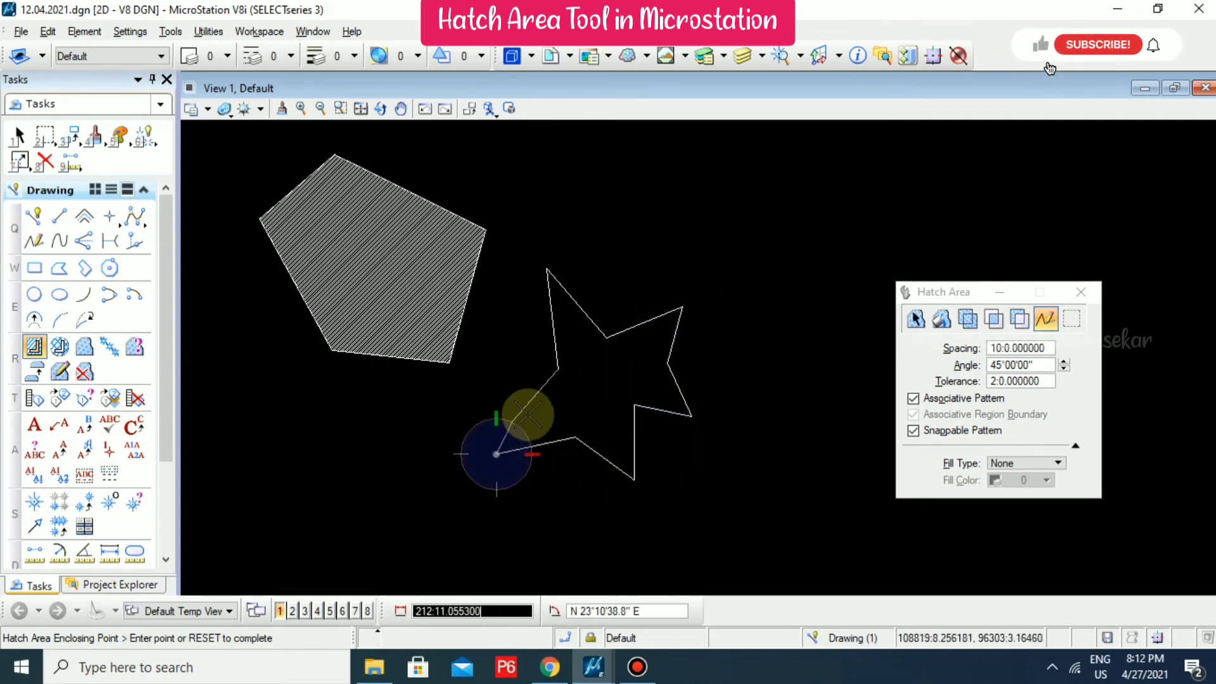
pyautogui.click(535, 394)
pyautogui.click(486, 335)
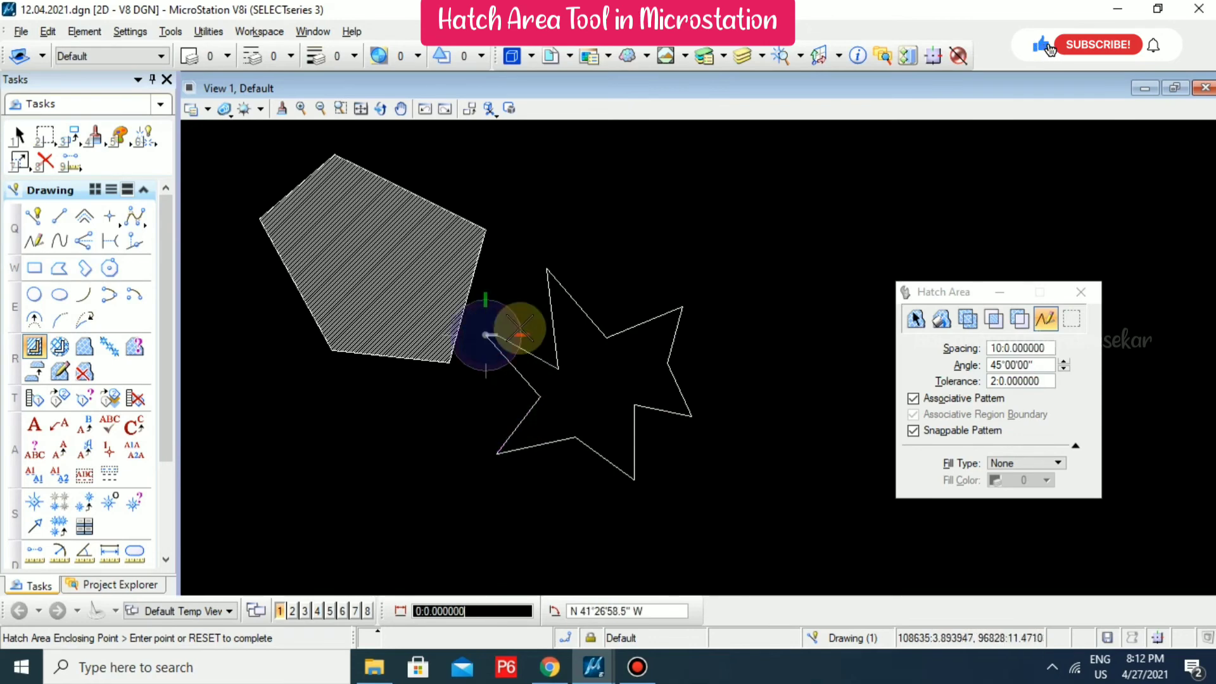
pyautogui.click(599, 252)
# Keep Hatch Area in by-points mode and zoom out to show all shapes.
pyautogui.scroll(3, 638, 266)
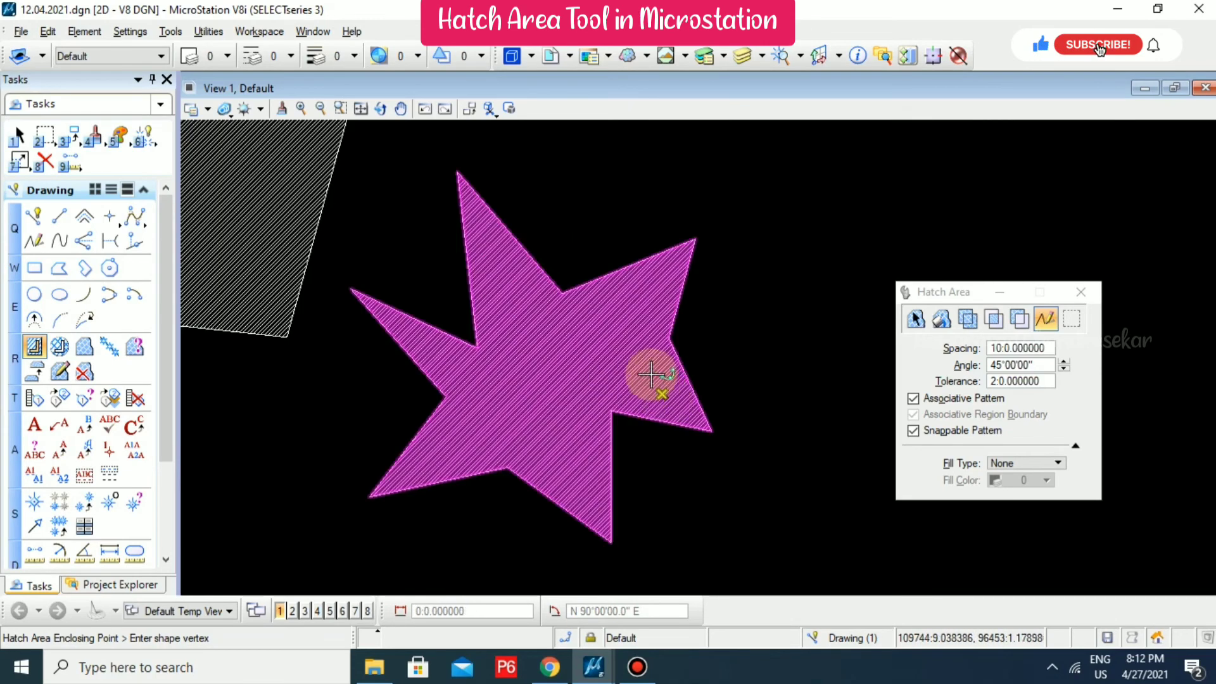
pyautogui.click(1019, 319)
pyautogui.click(1045, 318)
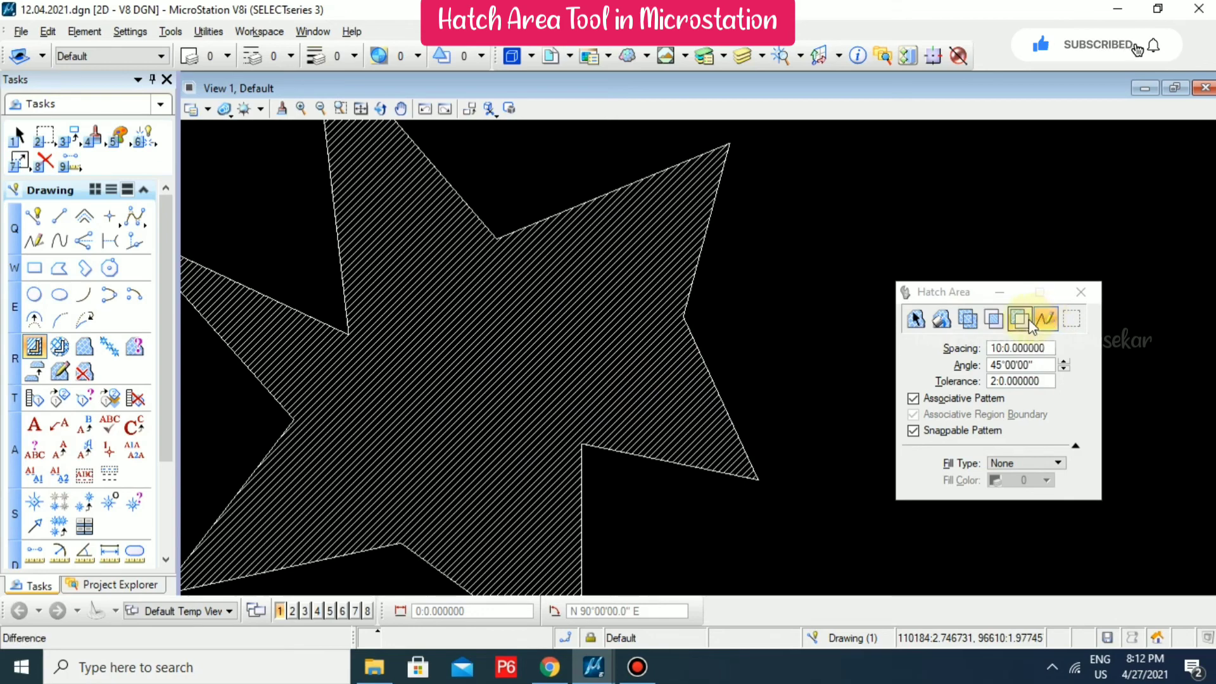
pyautogui.scroll(-2, 860, 290)
pyautogui.moveTo(860, 290)
pyautogui.mouseDown(button='middle')
pyautogui.moveTo(809, 298)
pyautogui.moveTo(884, 267)
pyautogui.mouseUp(button='middle')
pyautogui.scroll(-3, 652, 198)
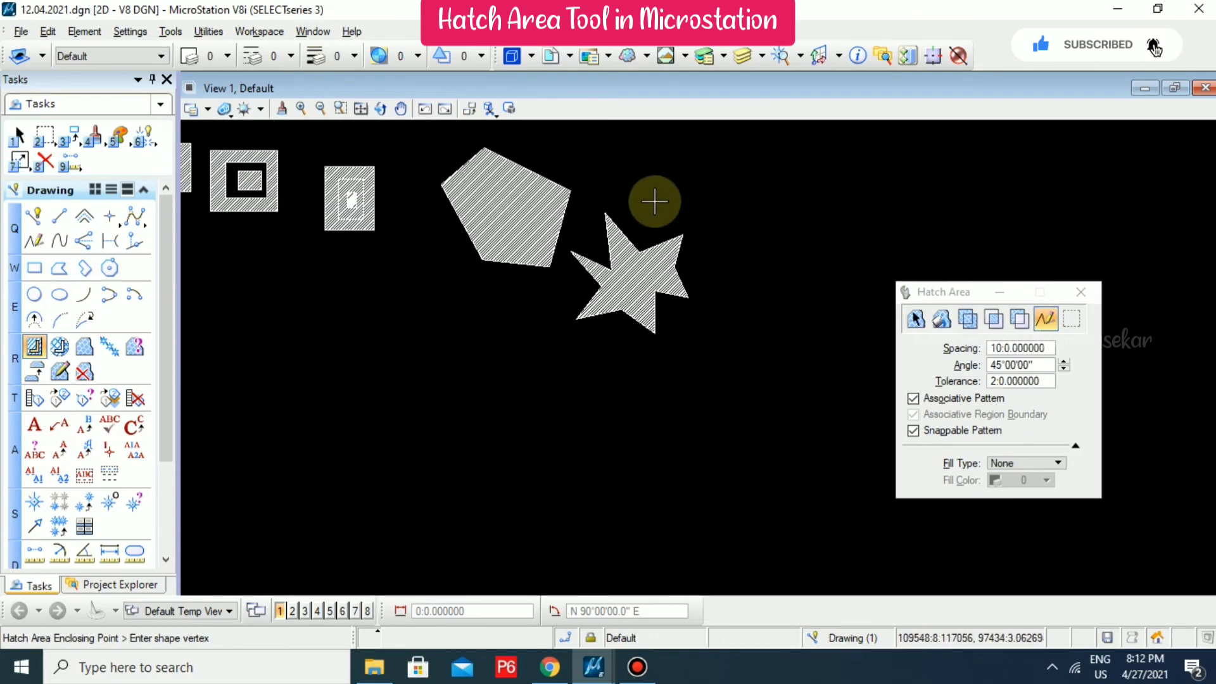
pyautogui.scroll(1, 665, 239)
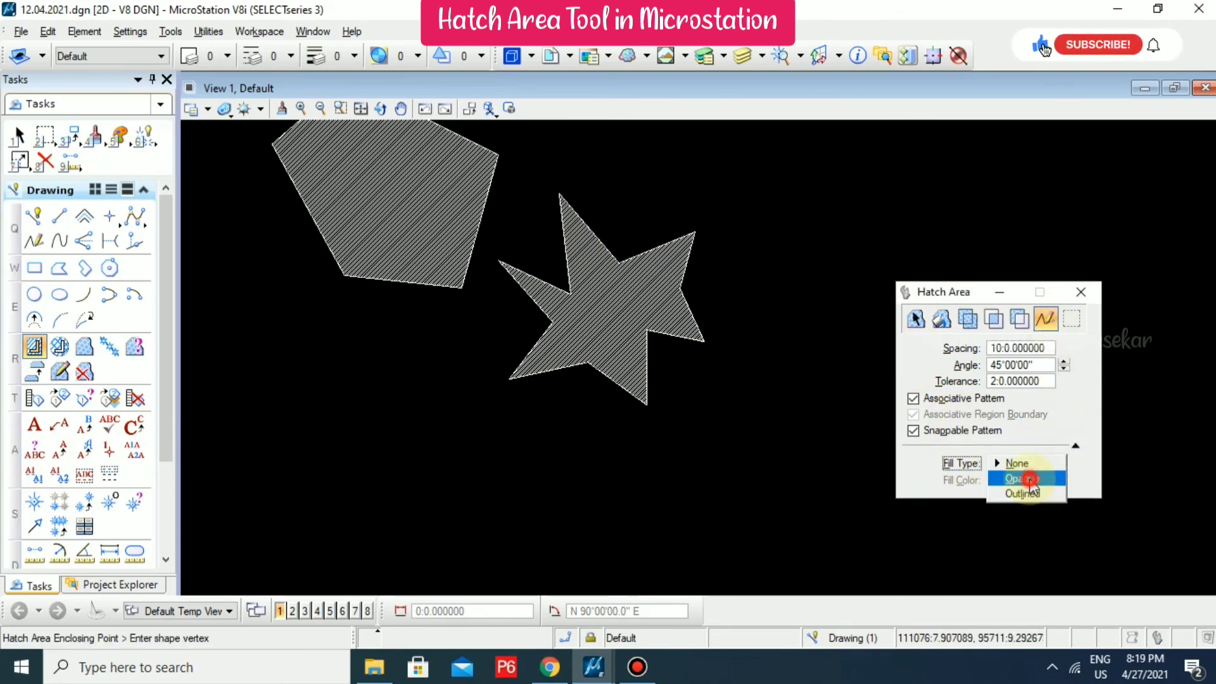
# Set the Hatch Area fill type to Opaque with red fill colour 3.
pyautogui.click(1033, 479)
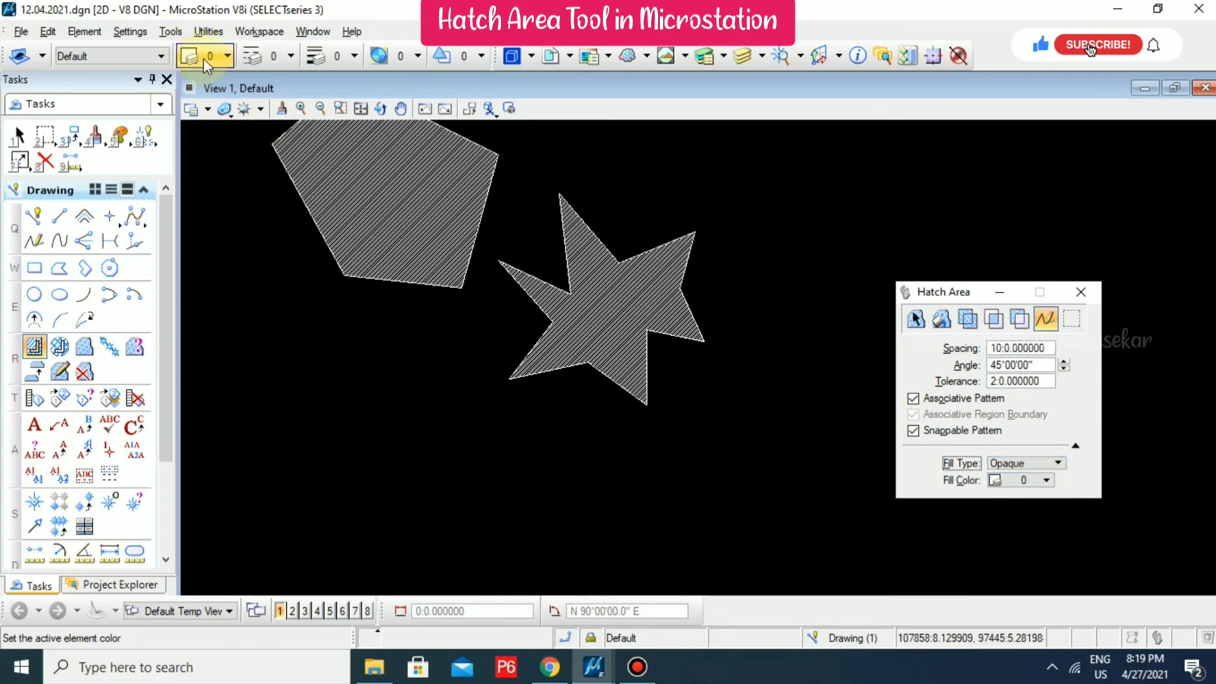
pyautogui.click(1025, 480)
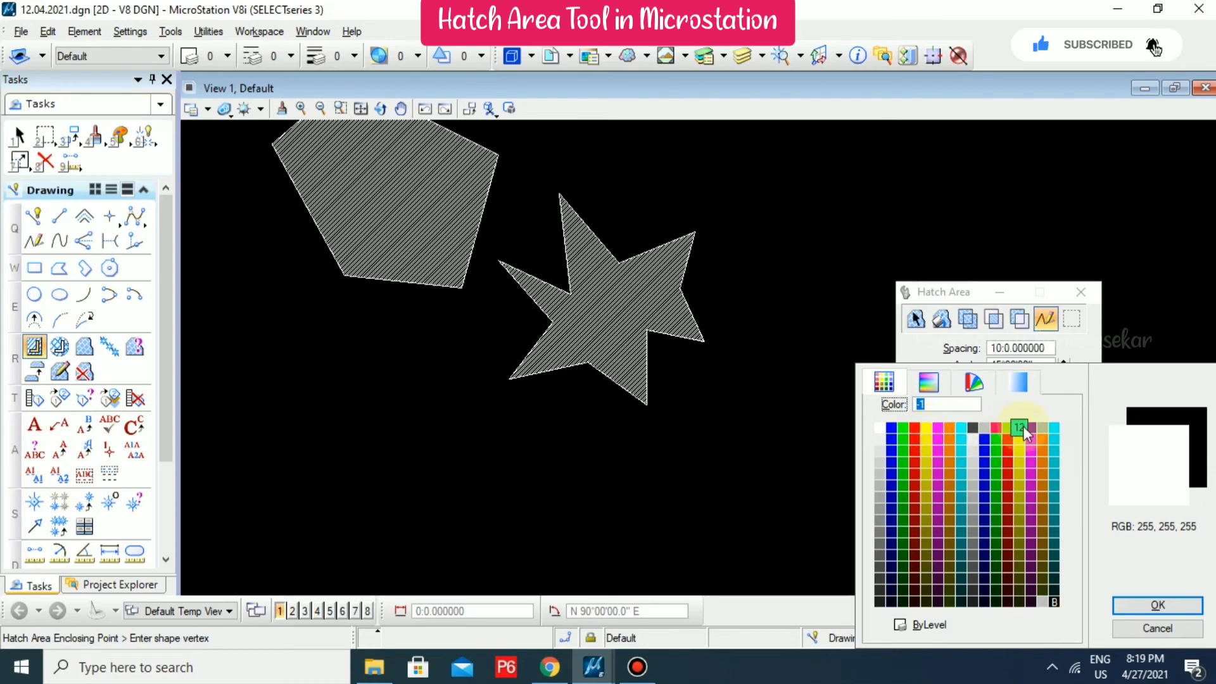
pyautogui.doubleClick(913, 429)
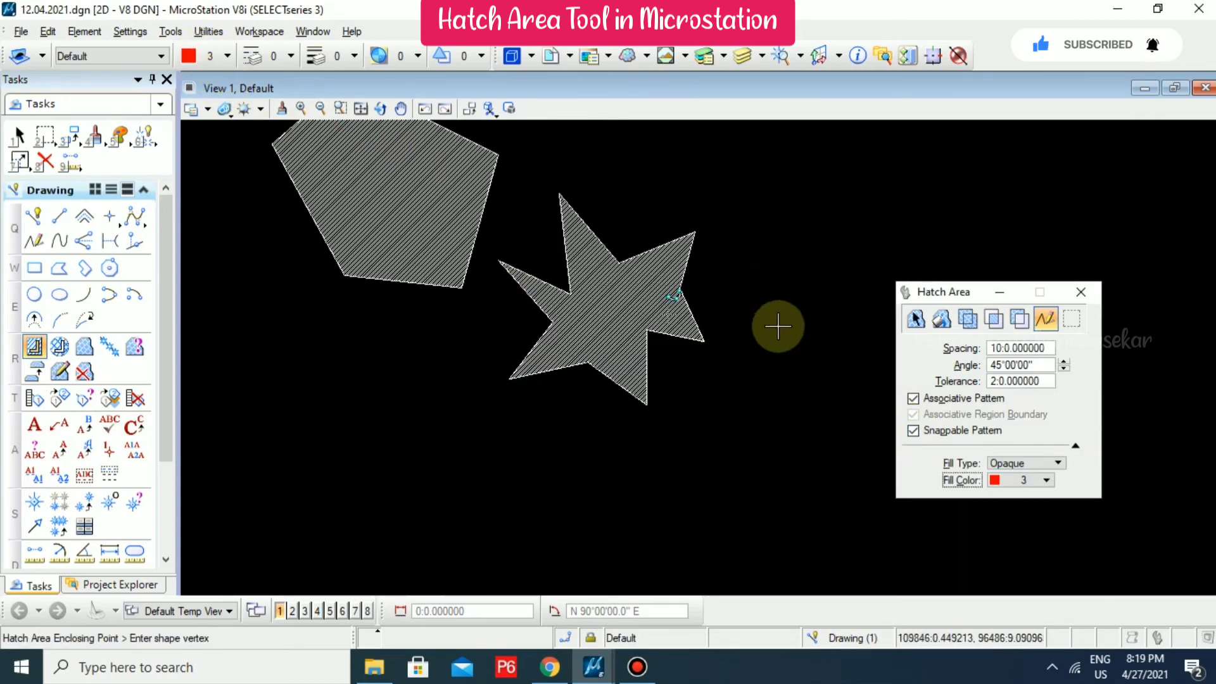
# Place a red rectangular block with Place Block.
pyautogui.press('w')
pyautogui.click(775, 223)
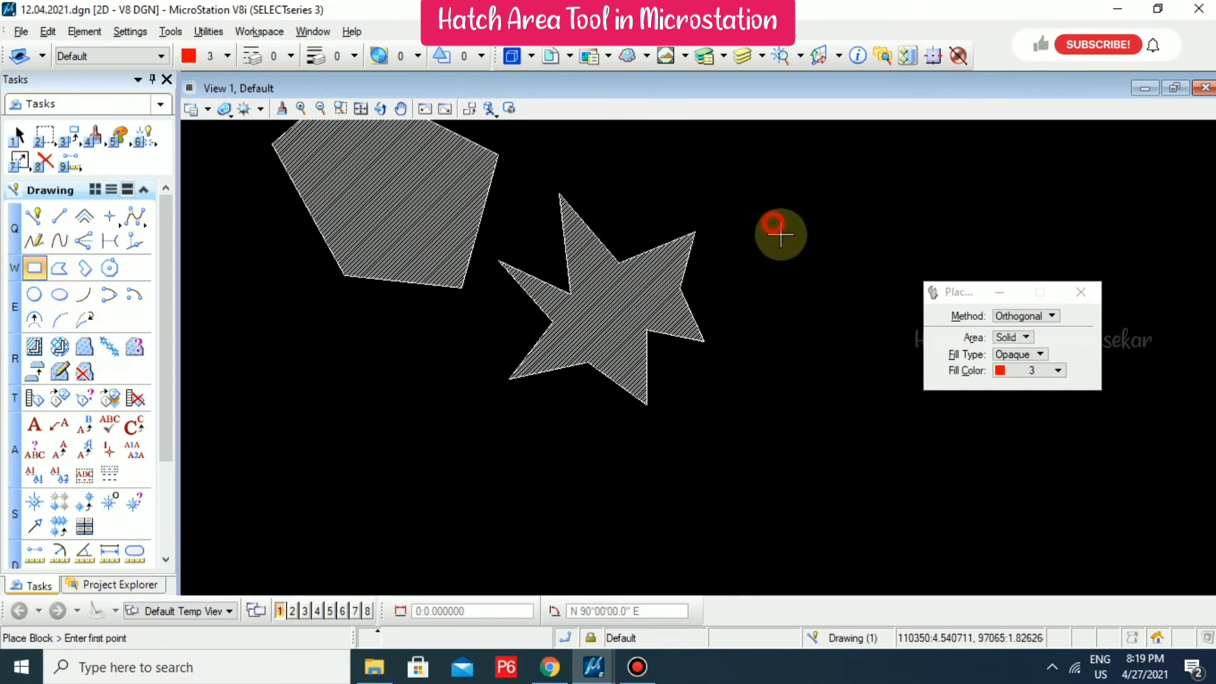
pyautogui.click(868, 388)
pyautogui.scroll(2, 931, 272)
pyautogui.moveTo(931, 272); pyautogui.dragTo(792, 274, button='middle')
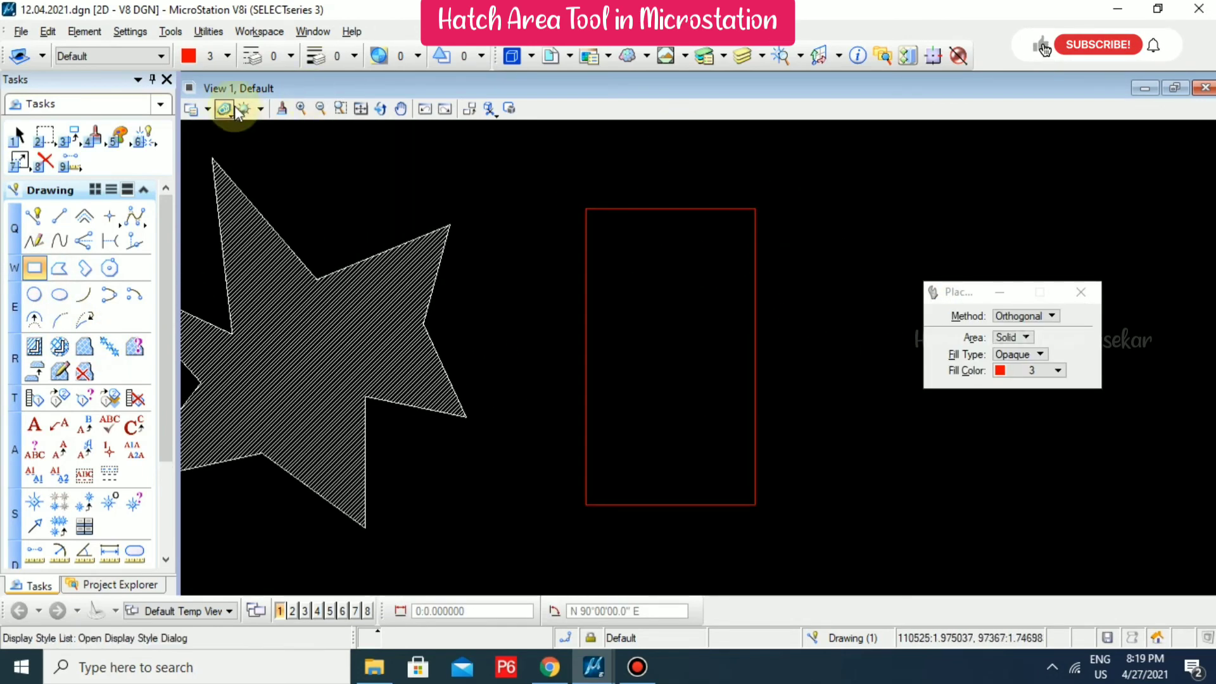
# Reset the active colour to 0 and place a square block.
pyautogui.click(226, 56)
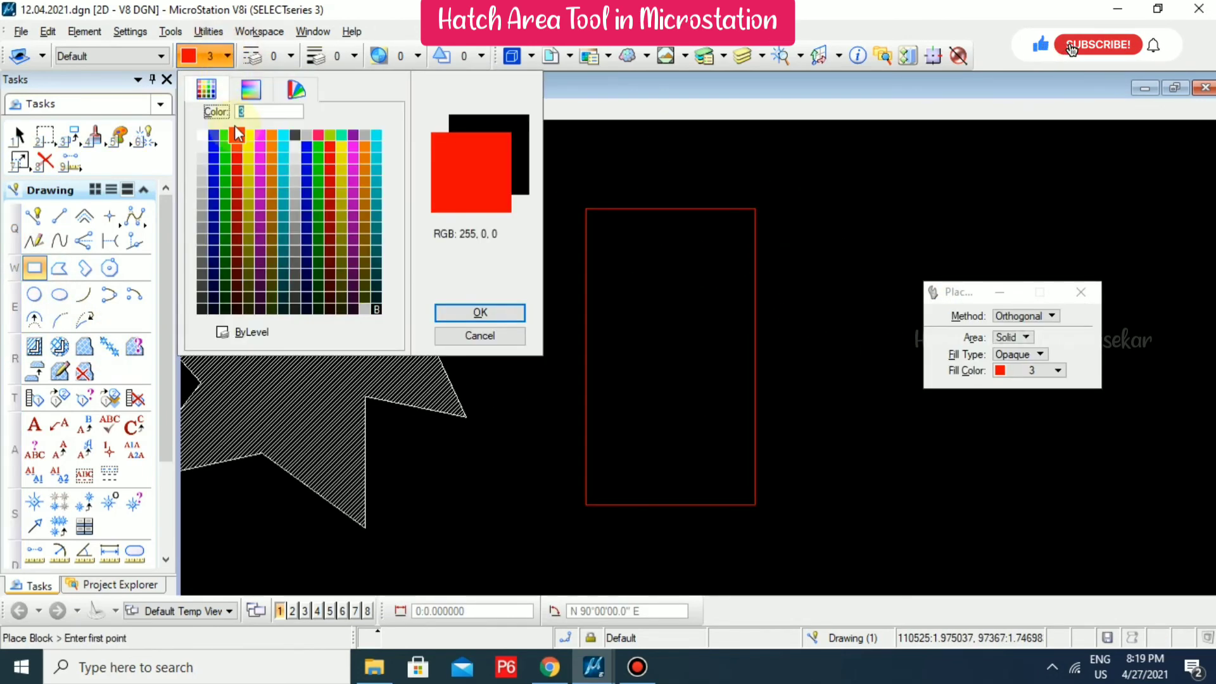
pyautogui.click(252, 333)
pyautogui.moveTo(727, 315); pyautogui.dragTo(469, 315, button='middle')
pyautogui.click(654, 280)
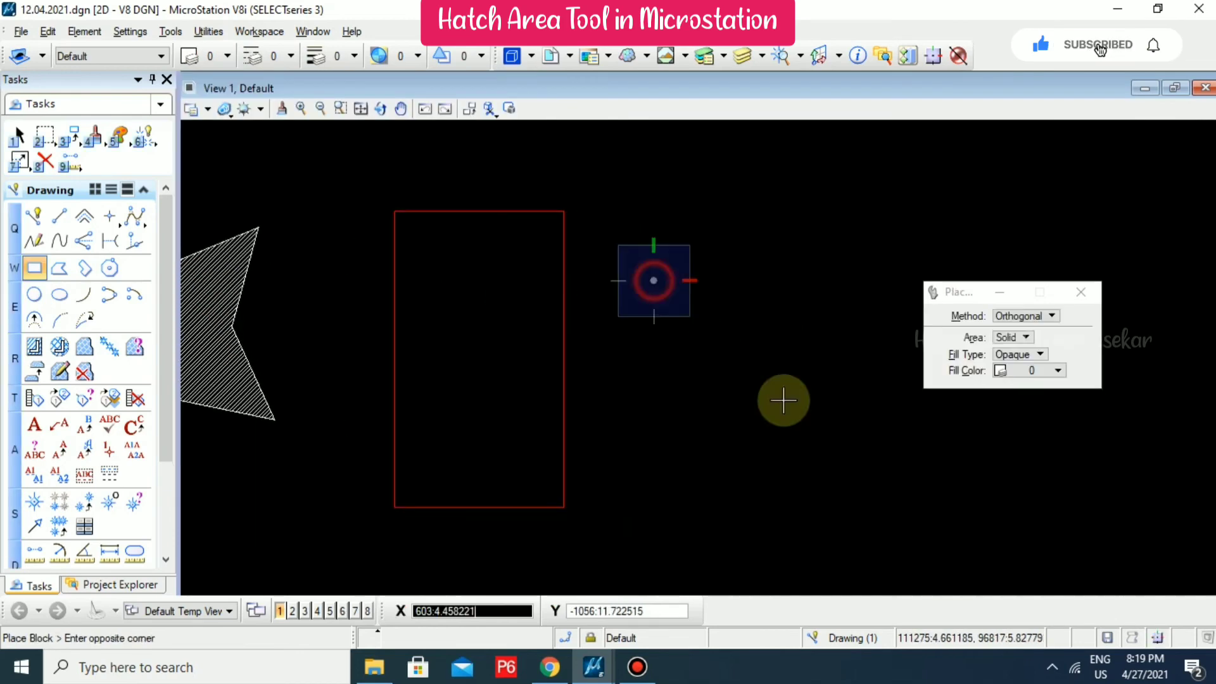
pyautogui.click(848, 469)
# Return to Hatch Area by points with red fill colour 3.
pyautogui.click(36, 348)
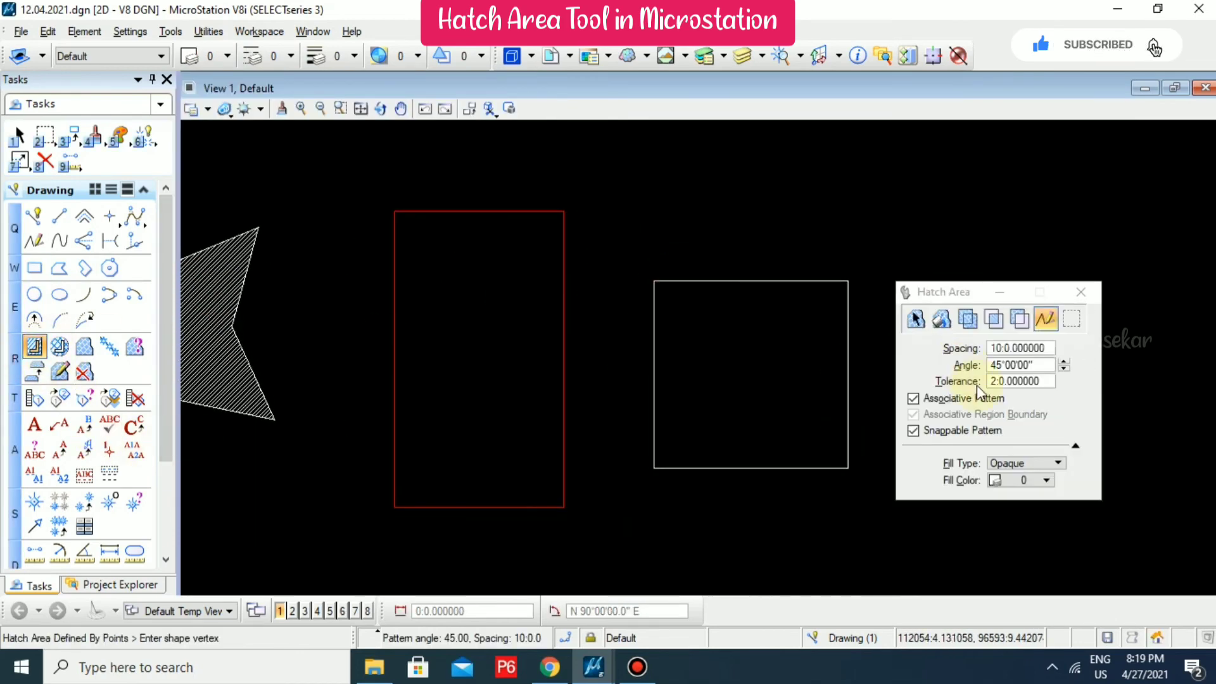
pyautogui.click(939, 320)
pyautogui.click(1044, 319)
pyautogui.moveTo(926, 229); pyautogui.dragTo(732, 270, button='middle')
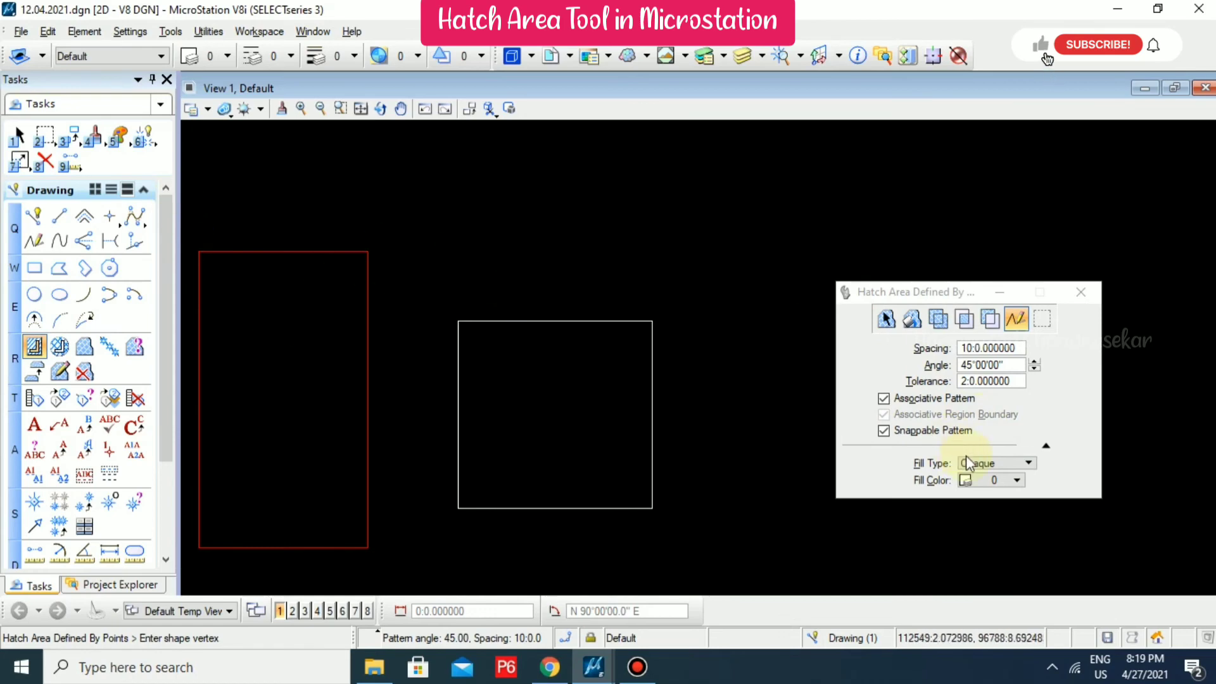
pyautogui.click(1006, 483)
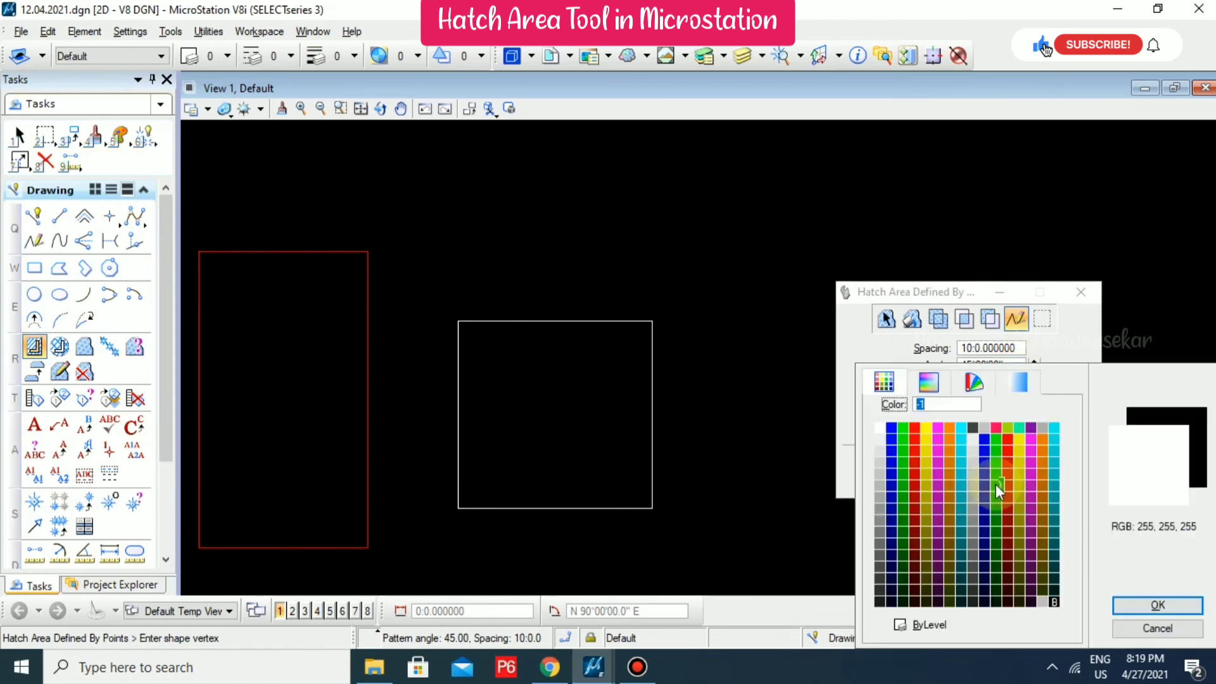
pyautogui.doubleClick(914, 428)
# Hatch a new five-vertex polygon with the red colour-3 hatch.
pyautogui.moveTo(722, 201); pyautogui.dragTo(562, 298, button='middle')
pyautogui.click(563, 299)
pyautogui.click(582, 180)
pyautogui.click(716, 178)
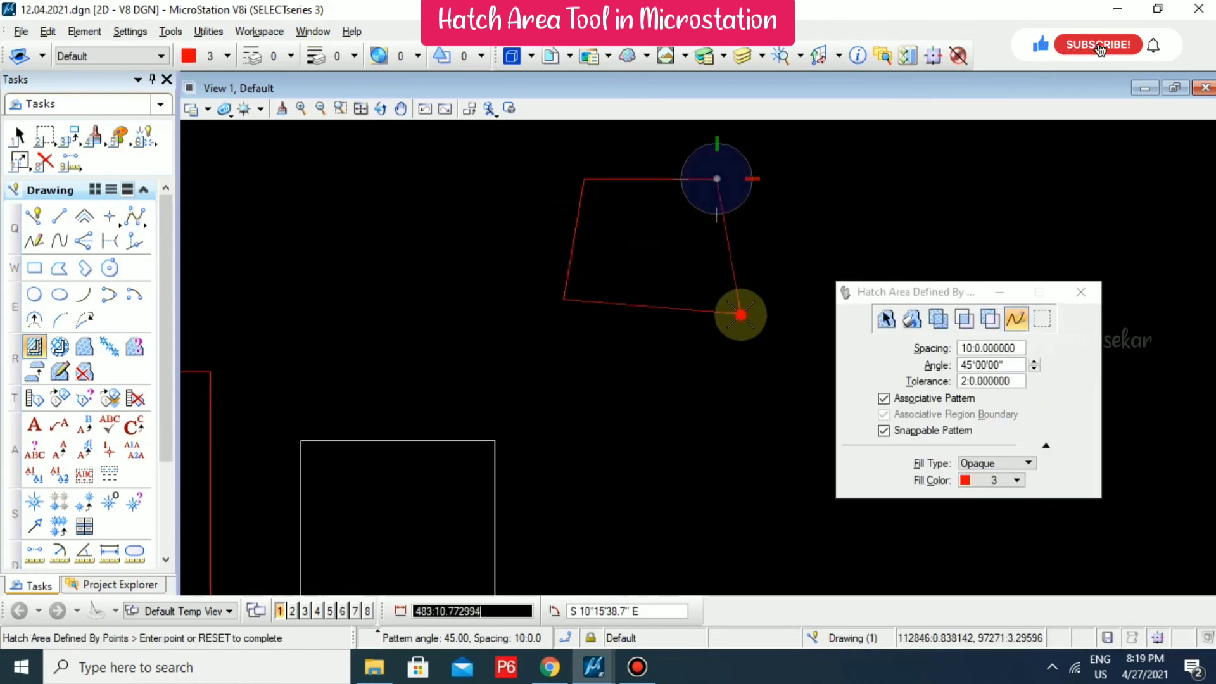
pyautogui.click(740, 314)
pyautogui.click(701, 435)
pyautogui.rightClick(616, 347)
pyautogui.scroll(3, 760, 325)
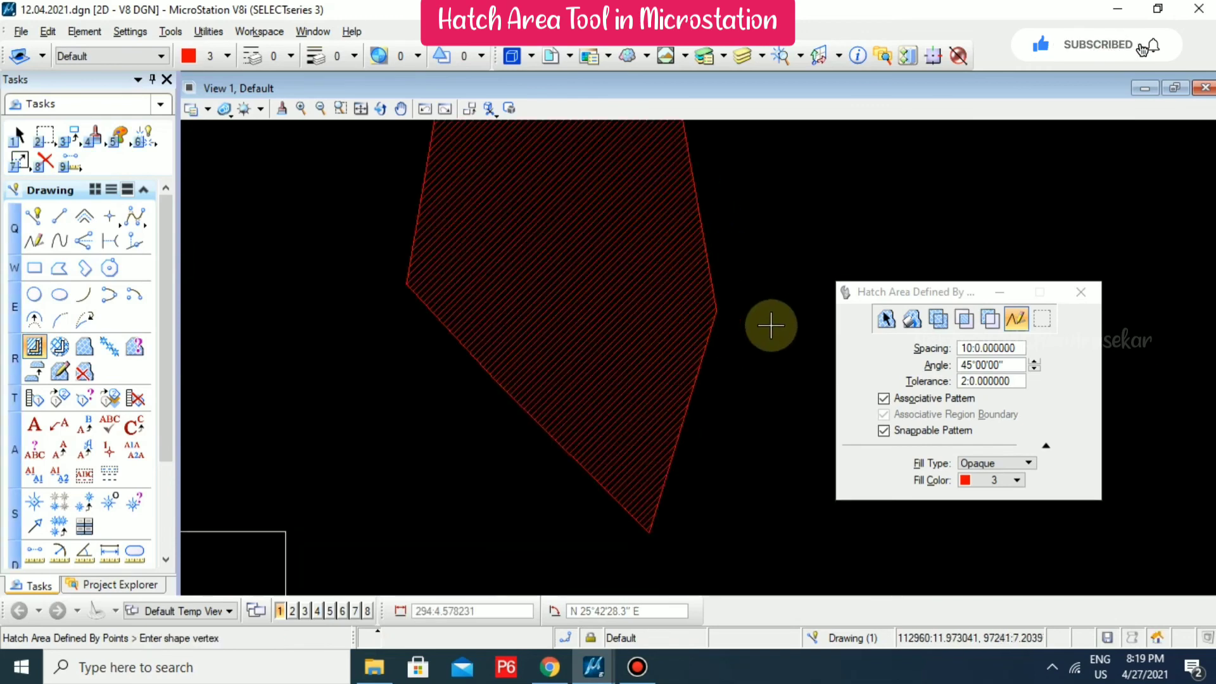
pyautogui.moveTo(771, 325); pyautogui.dragTo(637, 371, button='middle')
pyautogui.scroll(-2, 638, 372)
# Set the hatch fill type to Outlined with green fill colour 2.
pyautogui.click(1029, 464)
pyautogui.click(1032, 481)
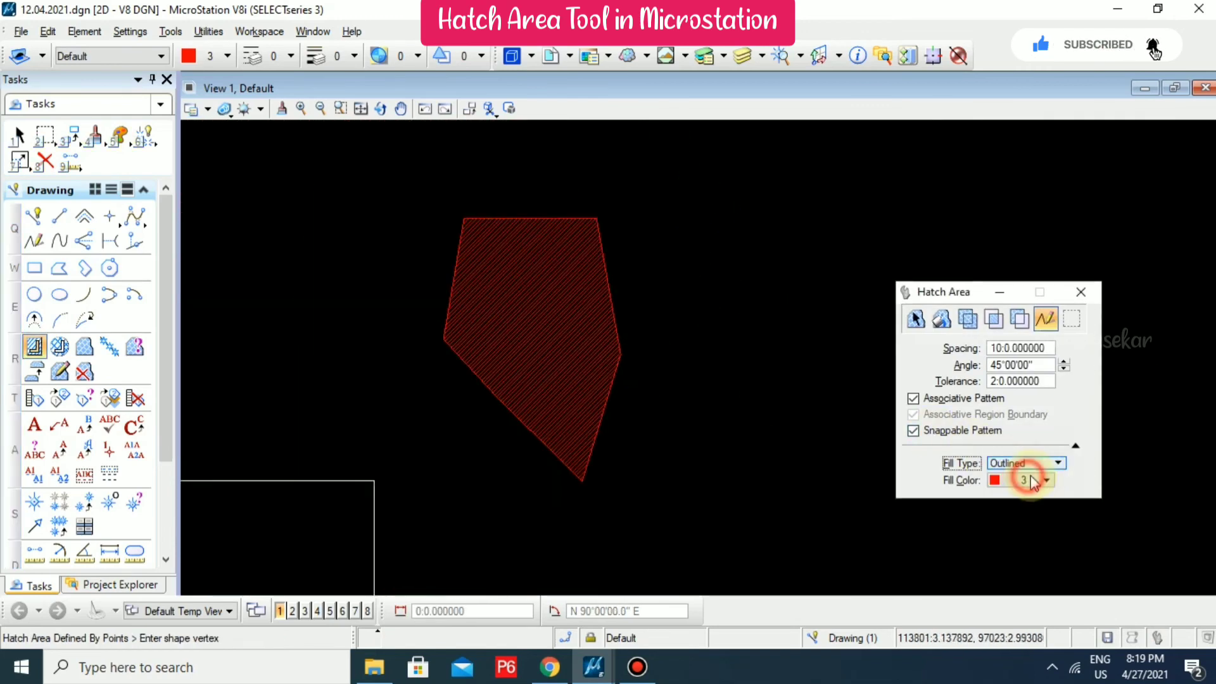
pyautogui.click(1034, 484)
pyautogui.doubleClick(903, 430)
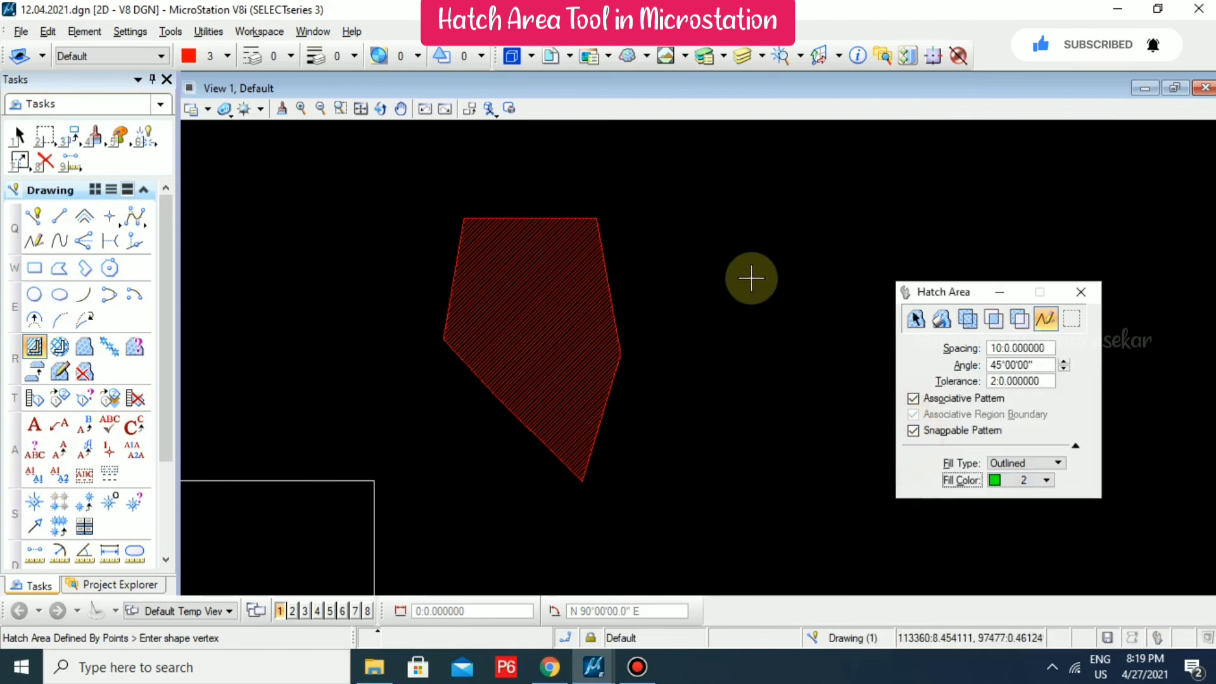
# Hatch a notched six-vertex polygon with the green outlined fill.
pyautogui.moveTo(747, 277); pyautogui.dragTo(595, 339, button='middle')
pyautogui.click(595, 339)
pyautogui.click(624, 204)
pyautogui.click(807, 204)
pyautogui.click(807, 416)
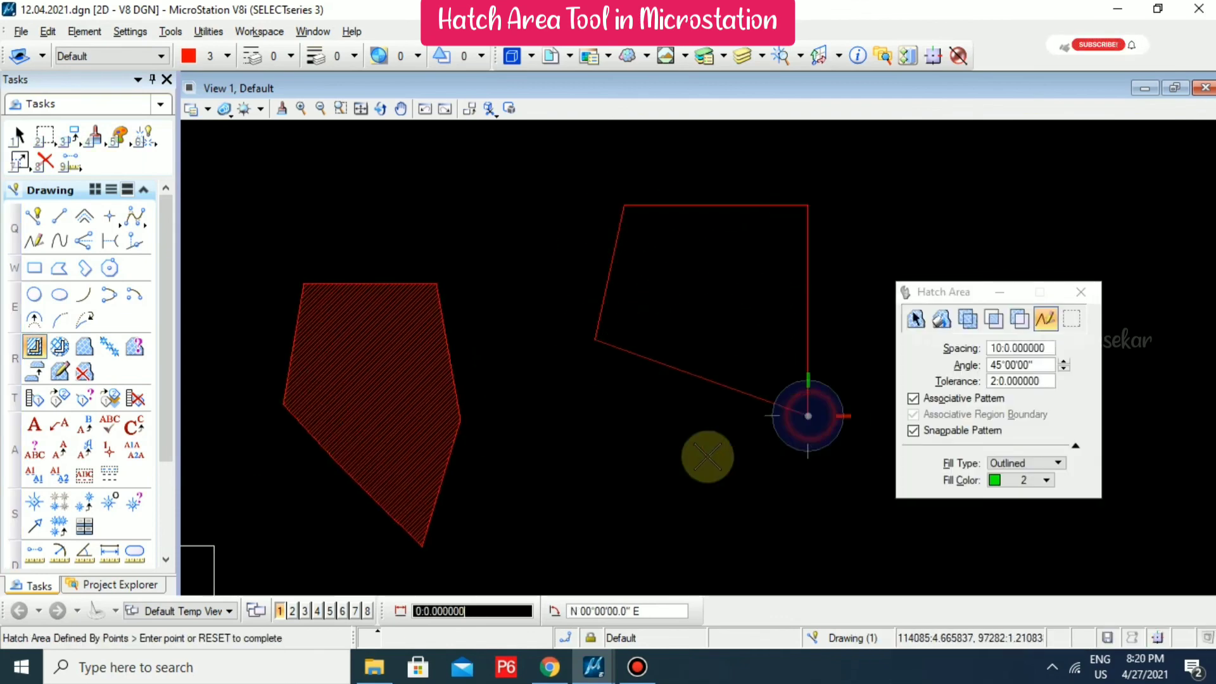
pyautogui.click(666, 471)
pyautogui.click(687, 345)
pyautogui.rightClick(766, 310)
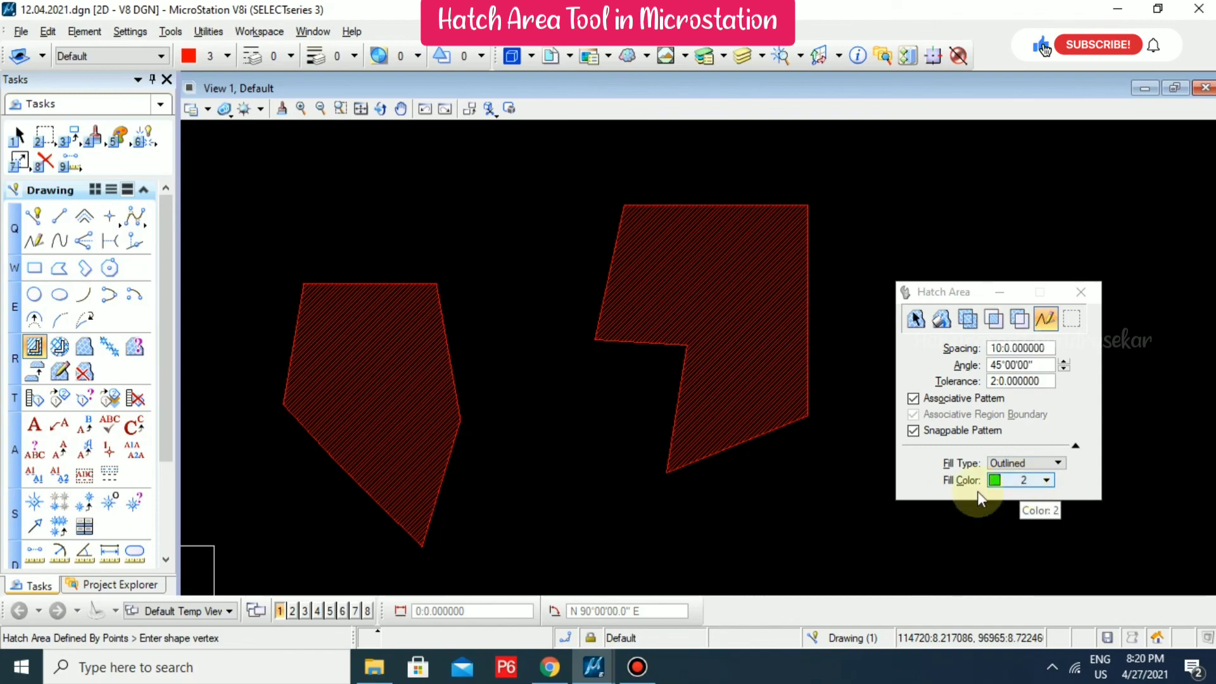
# Turn on Fill in View Attributes so the red and green areas display filled.
pyautogui.click(208, 109)
pyautogui.click(363, 232)
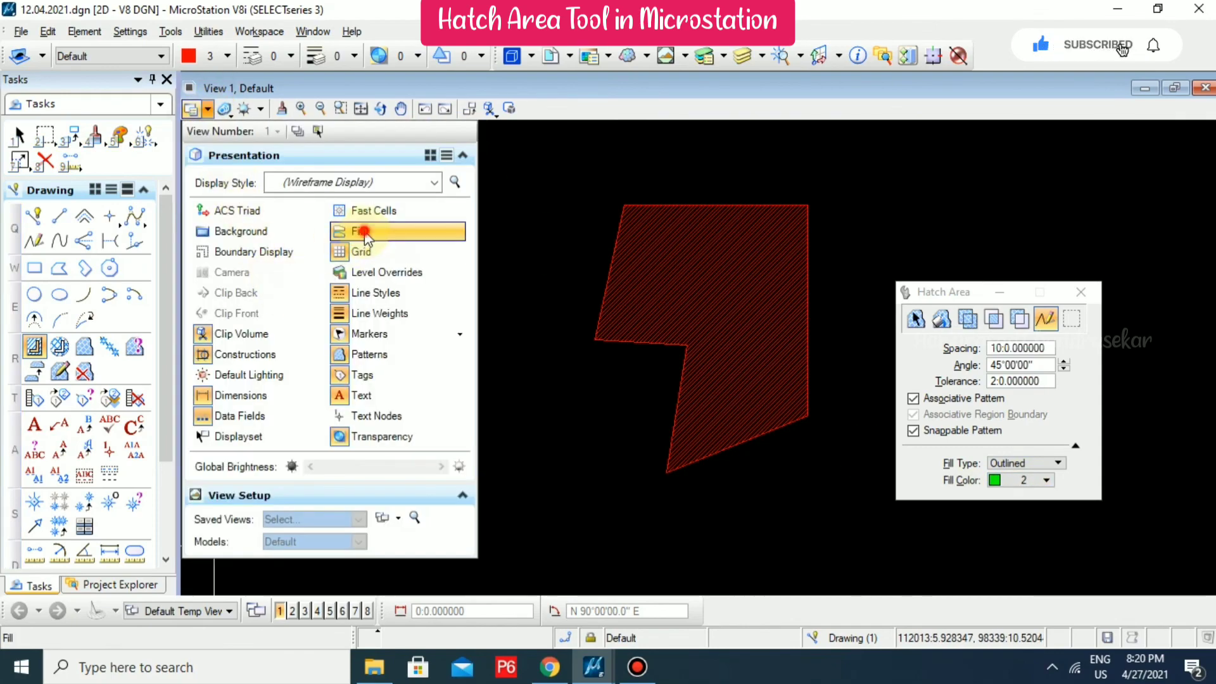
pyautogui.scroll(3, 366, 336)
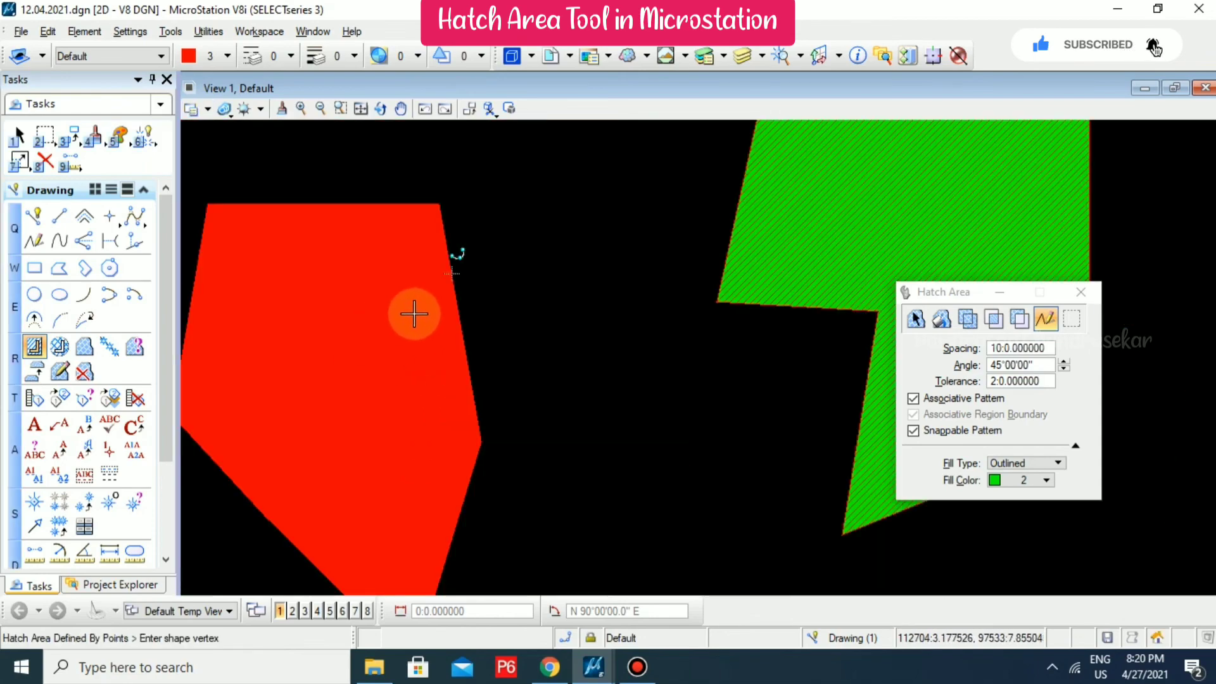
pyautogui.scroll(-3, 424, 315)
pyautogui.scroll(2, 707, 285)
pyautogui.scroll(3, 1080, 521)
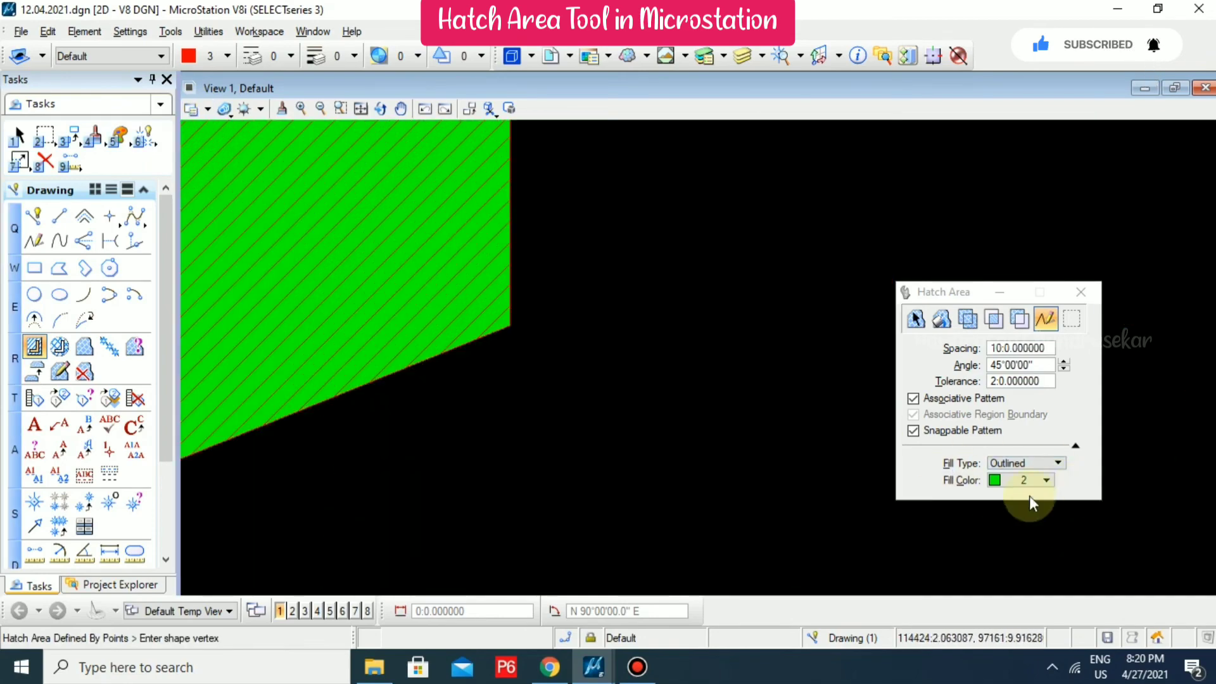